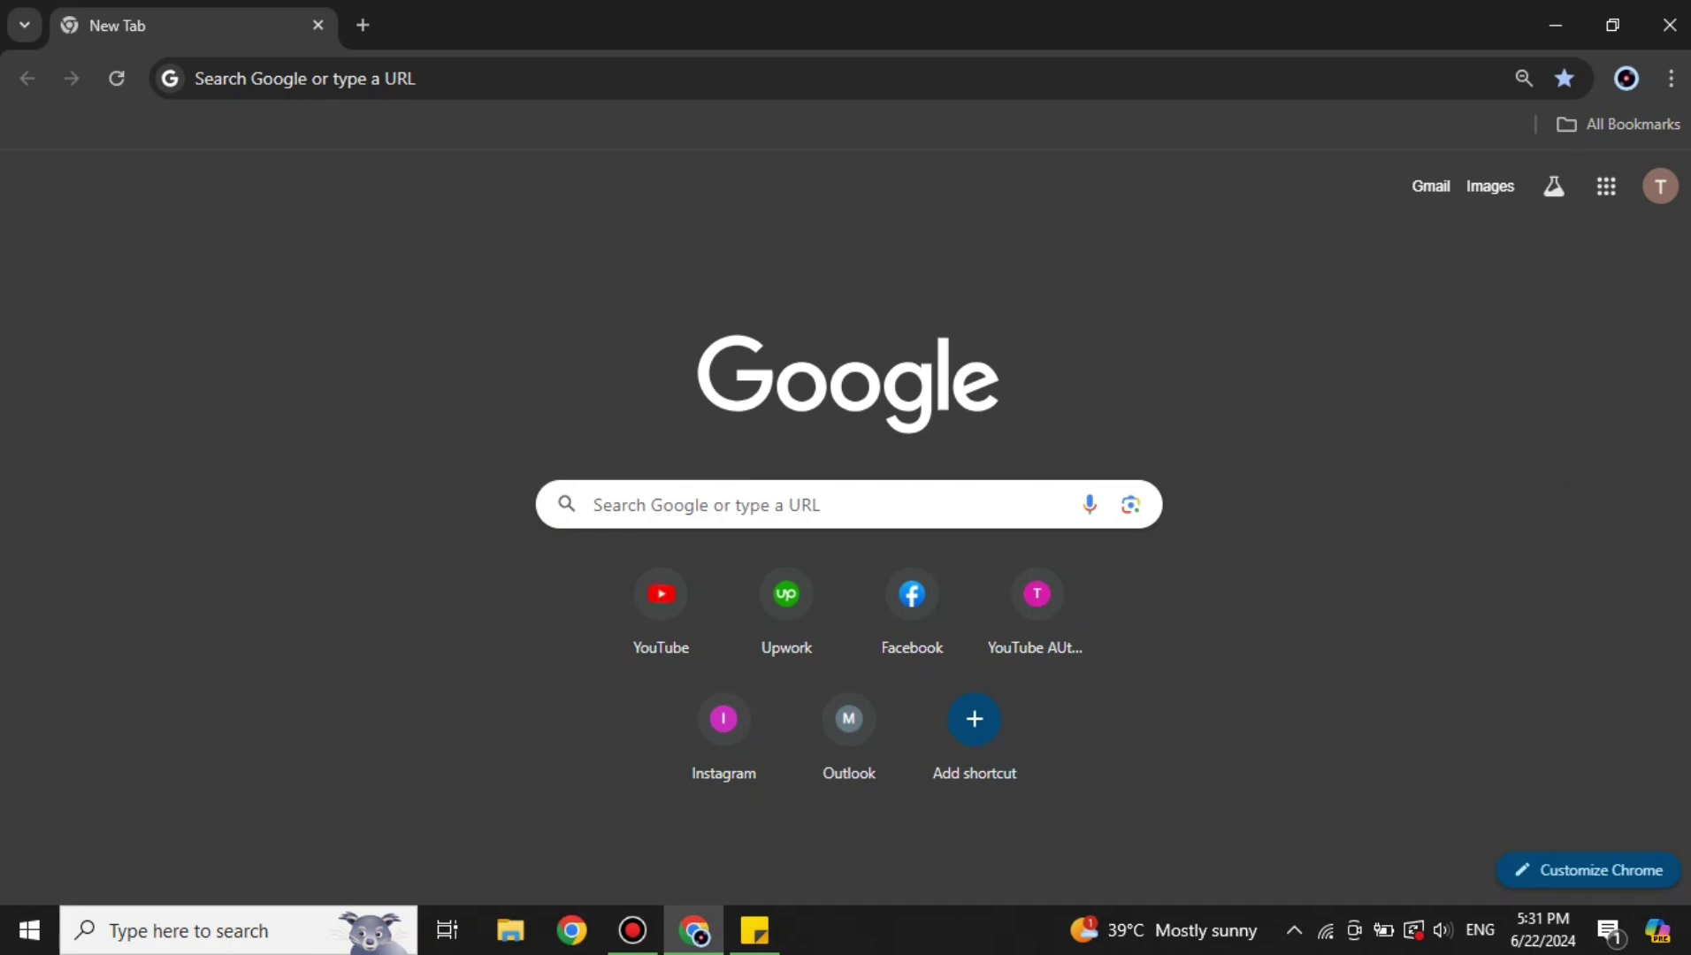
Rerun the 'leonardo ai' Google search and launch the Leonardo.Ai app in a new tab.
left_click(453, 77)
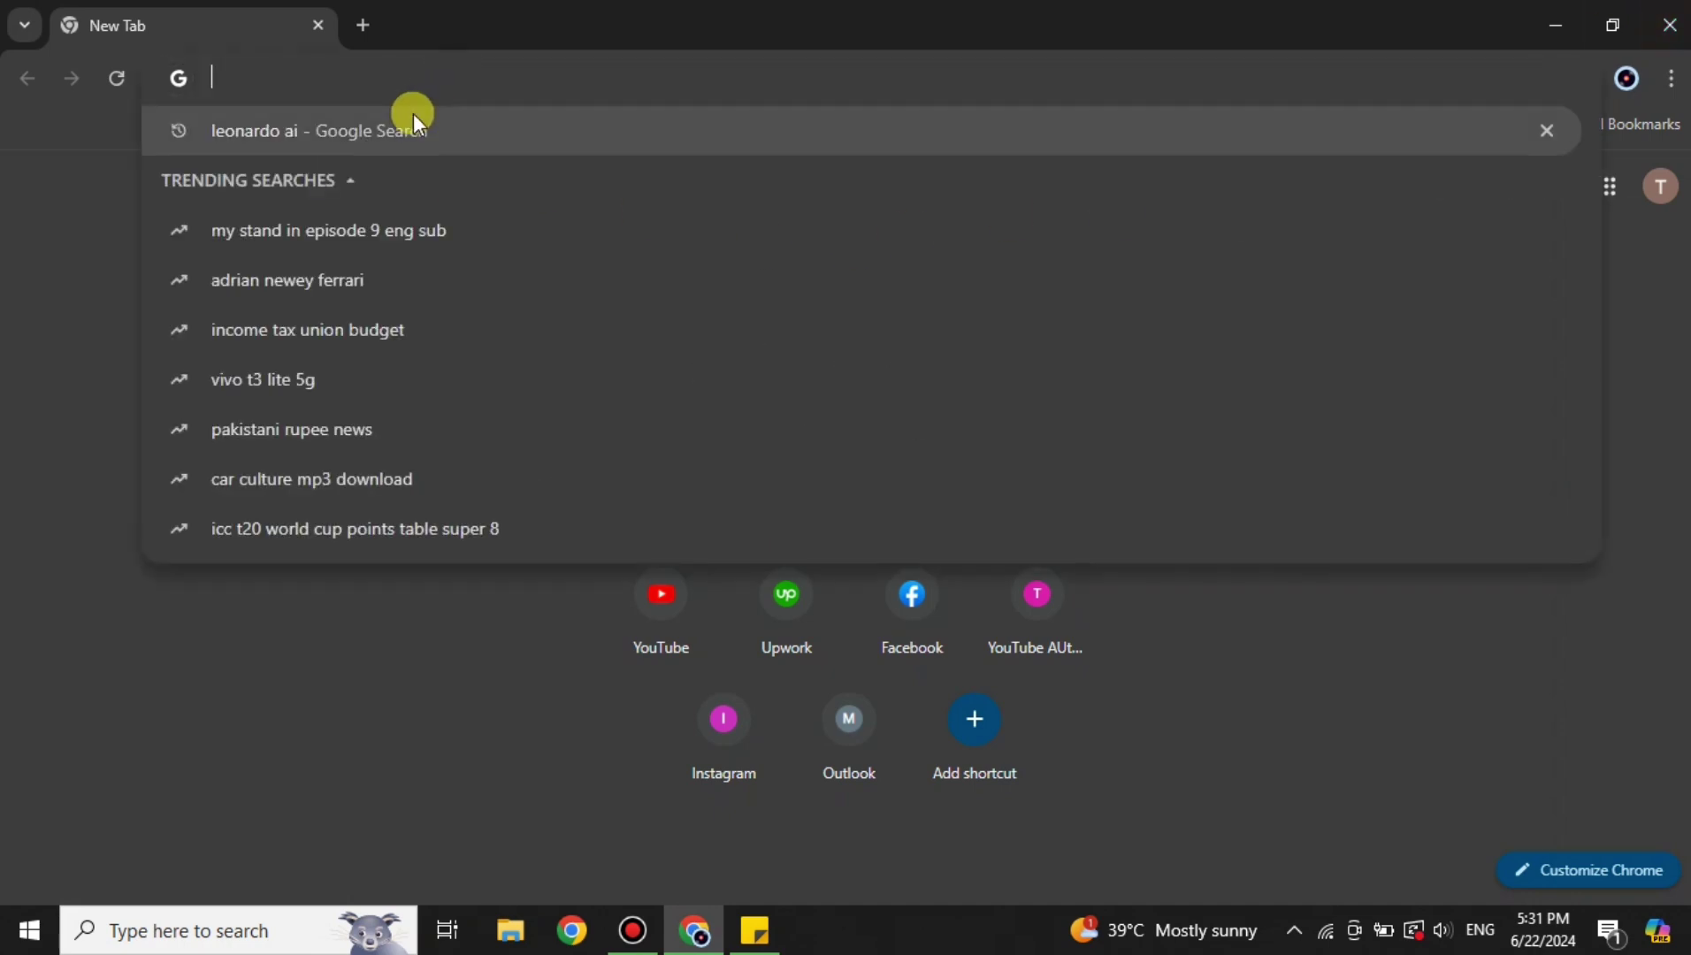
left_click(414, 114)
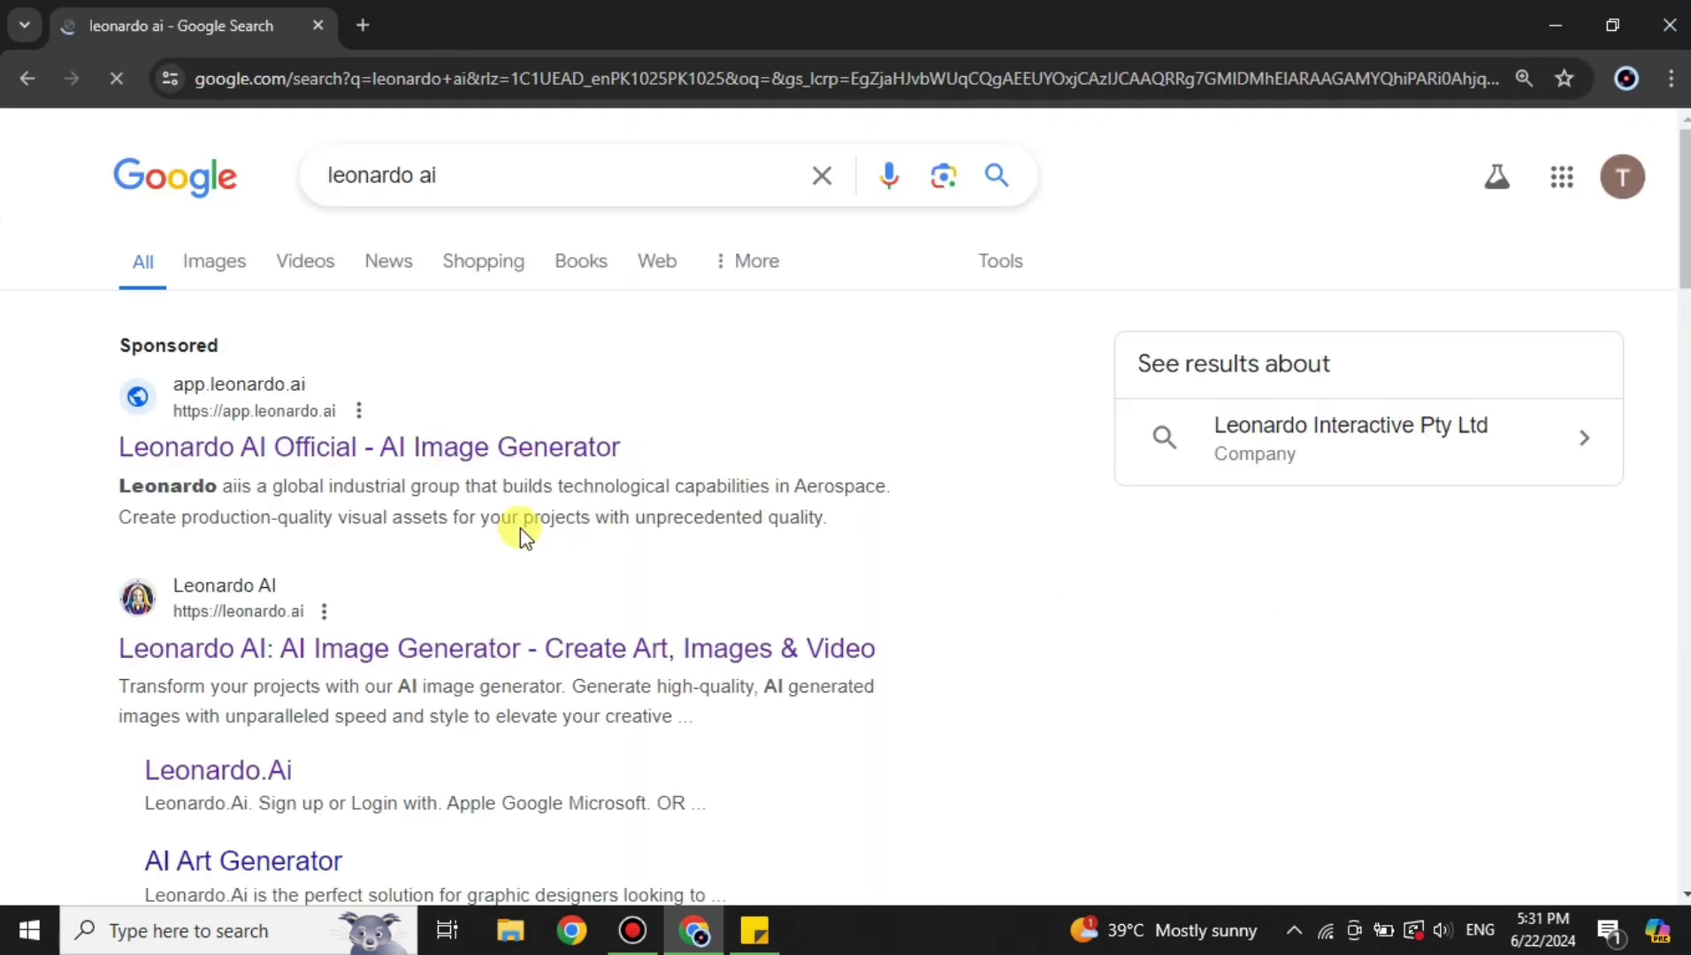
scroll(520, 529, "down", 4)
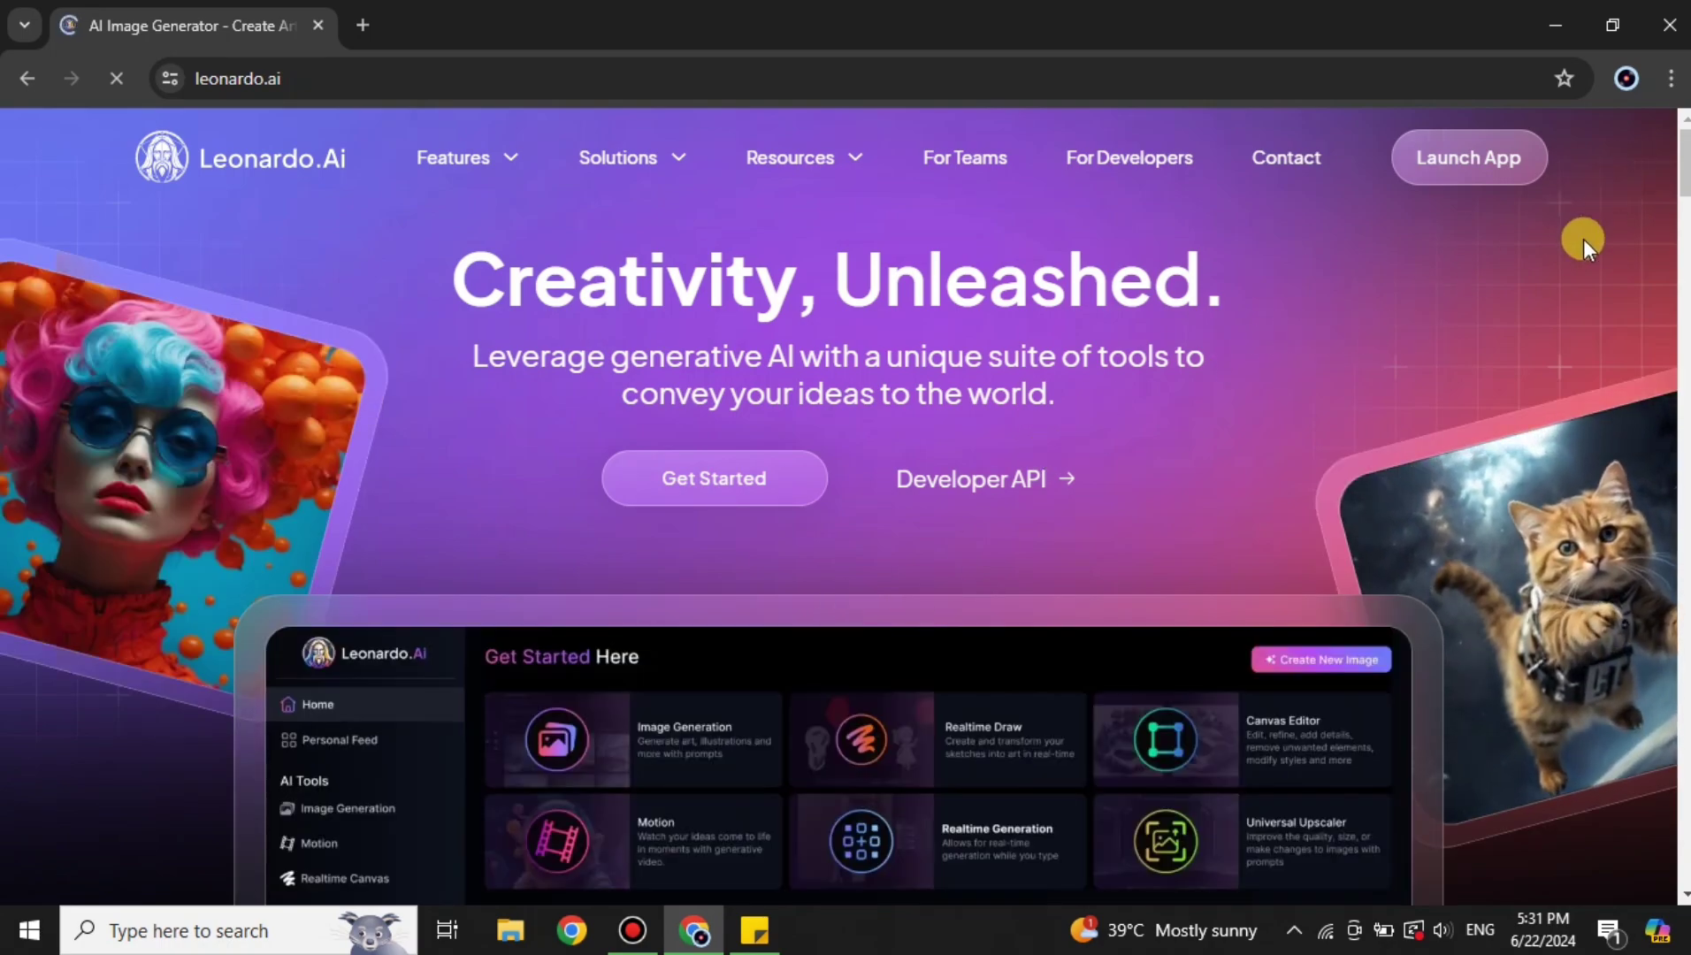
scroll(1448, 677, "down", 6)
scroll(1448, 677, "up", 2)
scroll(1448, 677, "up", 5)
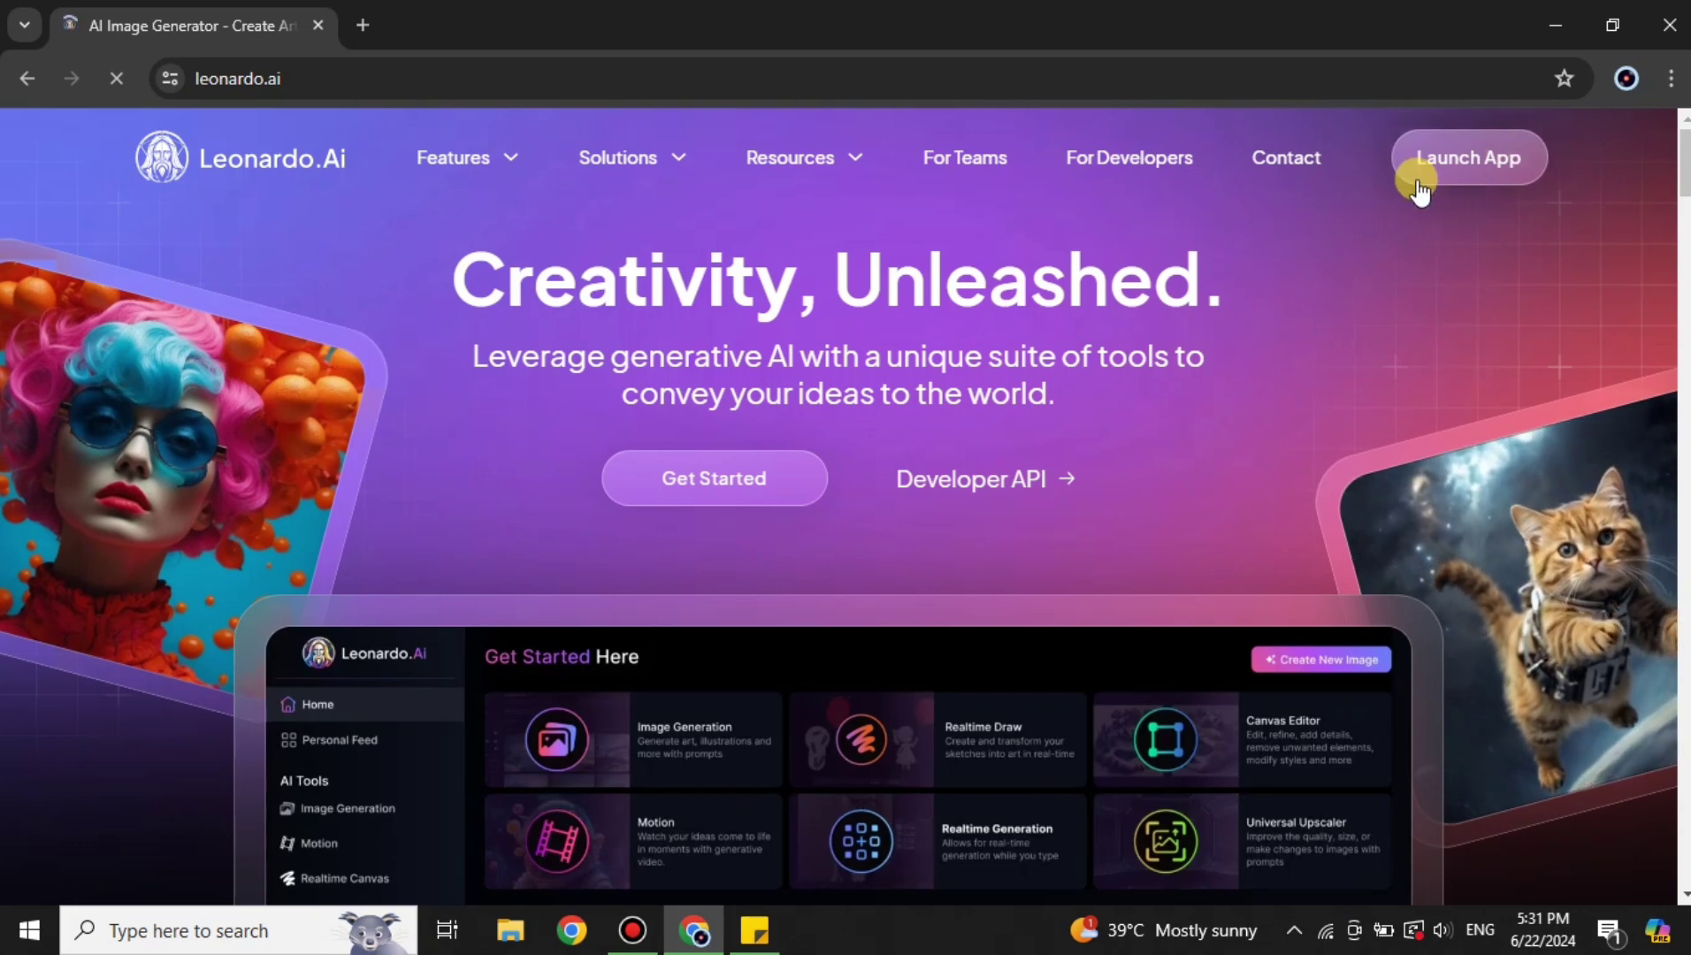
left_click(1486, 168)
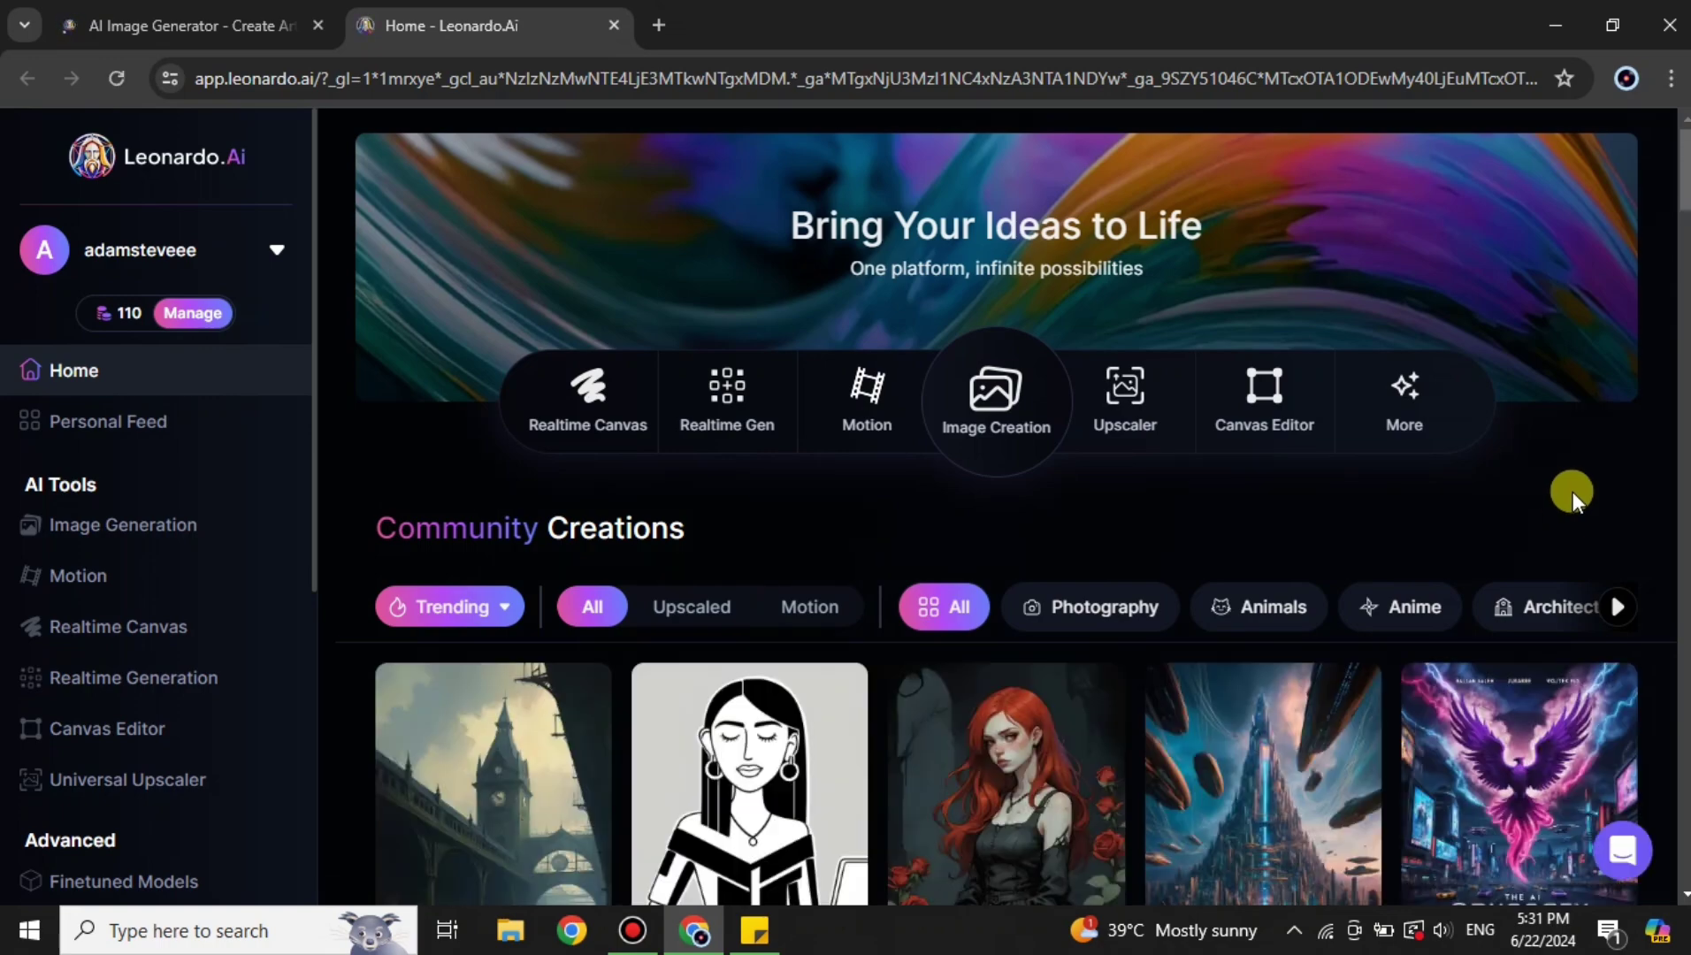
Browse Community Creations and view the chef-boy image's prompt details.
scroll(1573, 492, "down", 10)
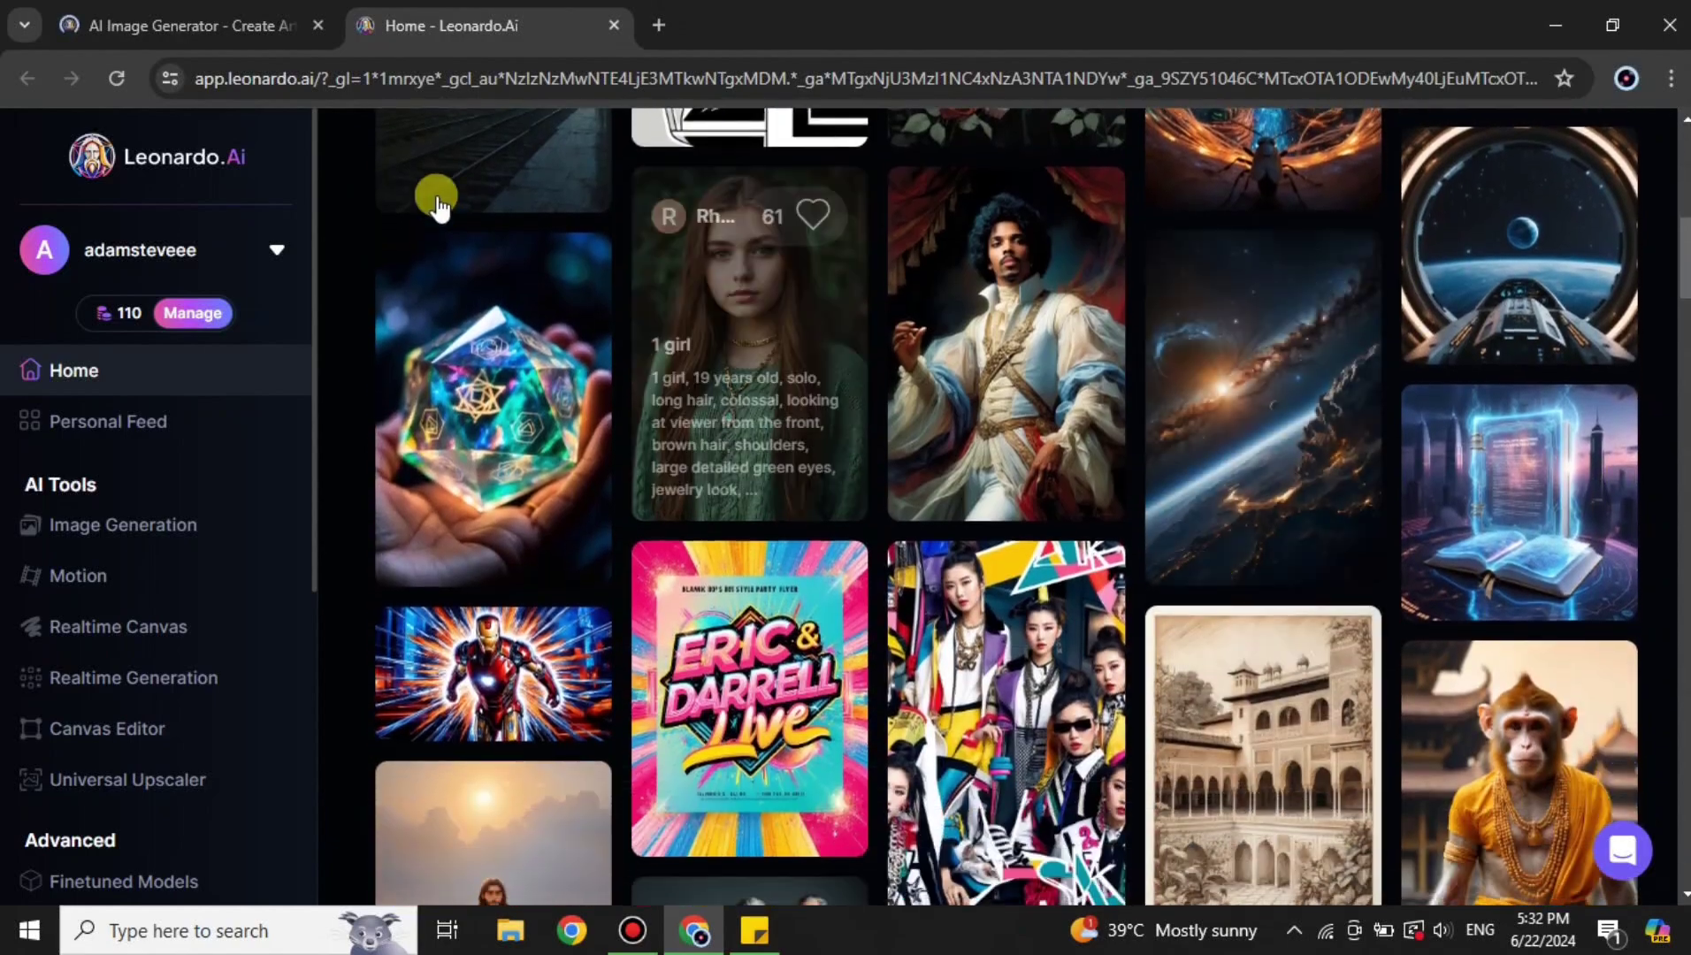
scroll(1114, 681, "down", 11)
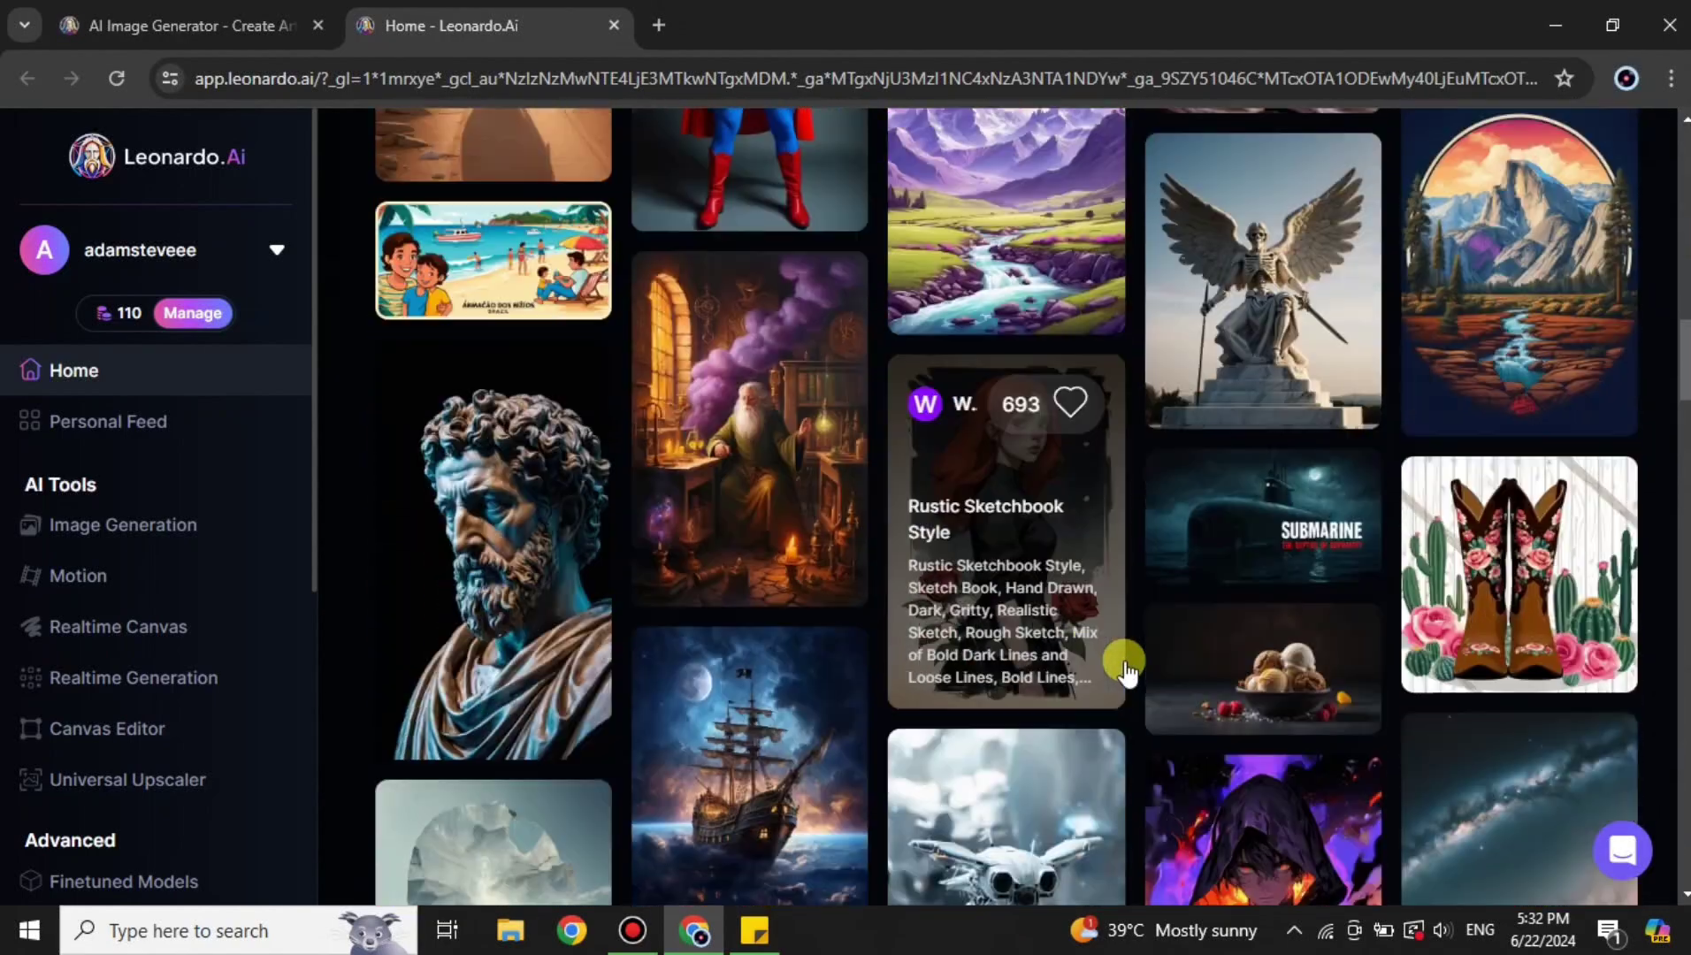
scroll(1123, 672, "down", 7)
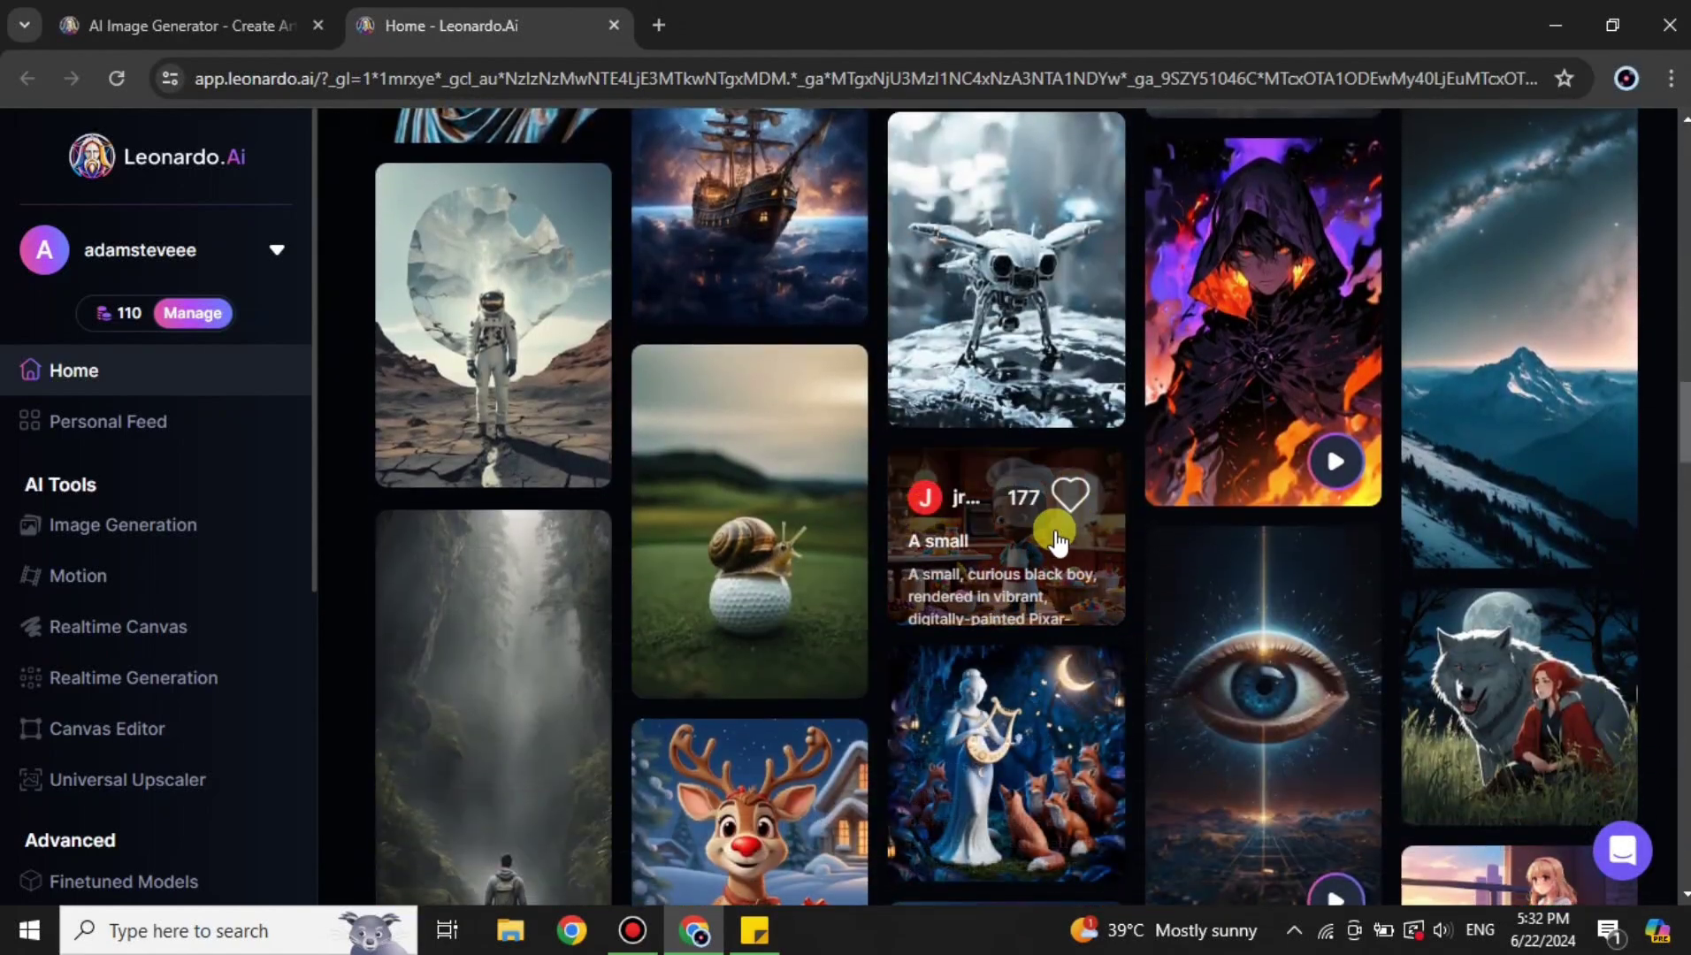
left_click(1006, 540)
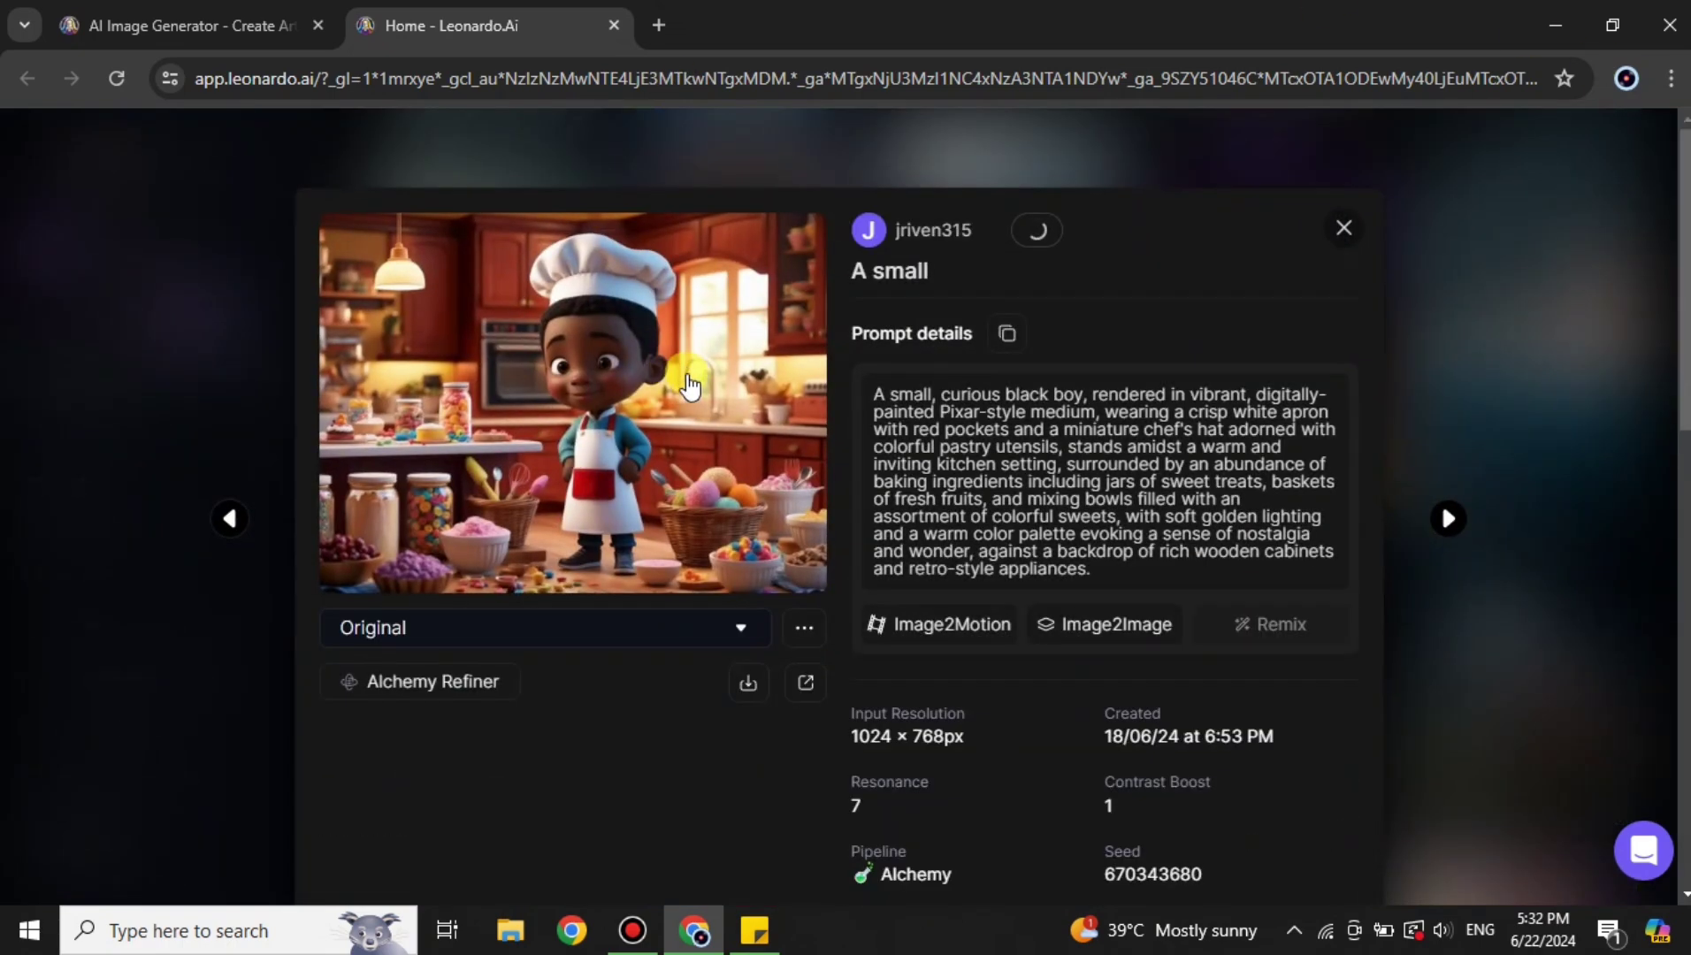
scroll(804, 521, "down", 5)
scroll(805, 521, "down", 3)
scroll(876, 477, "up", 8)
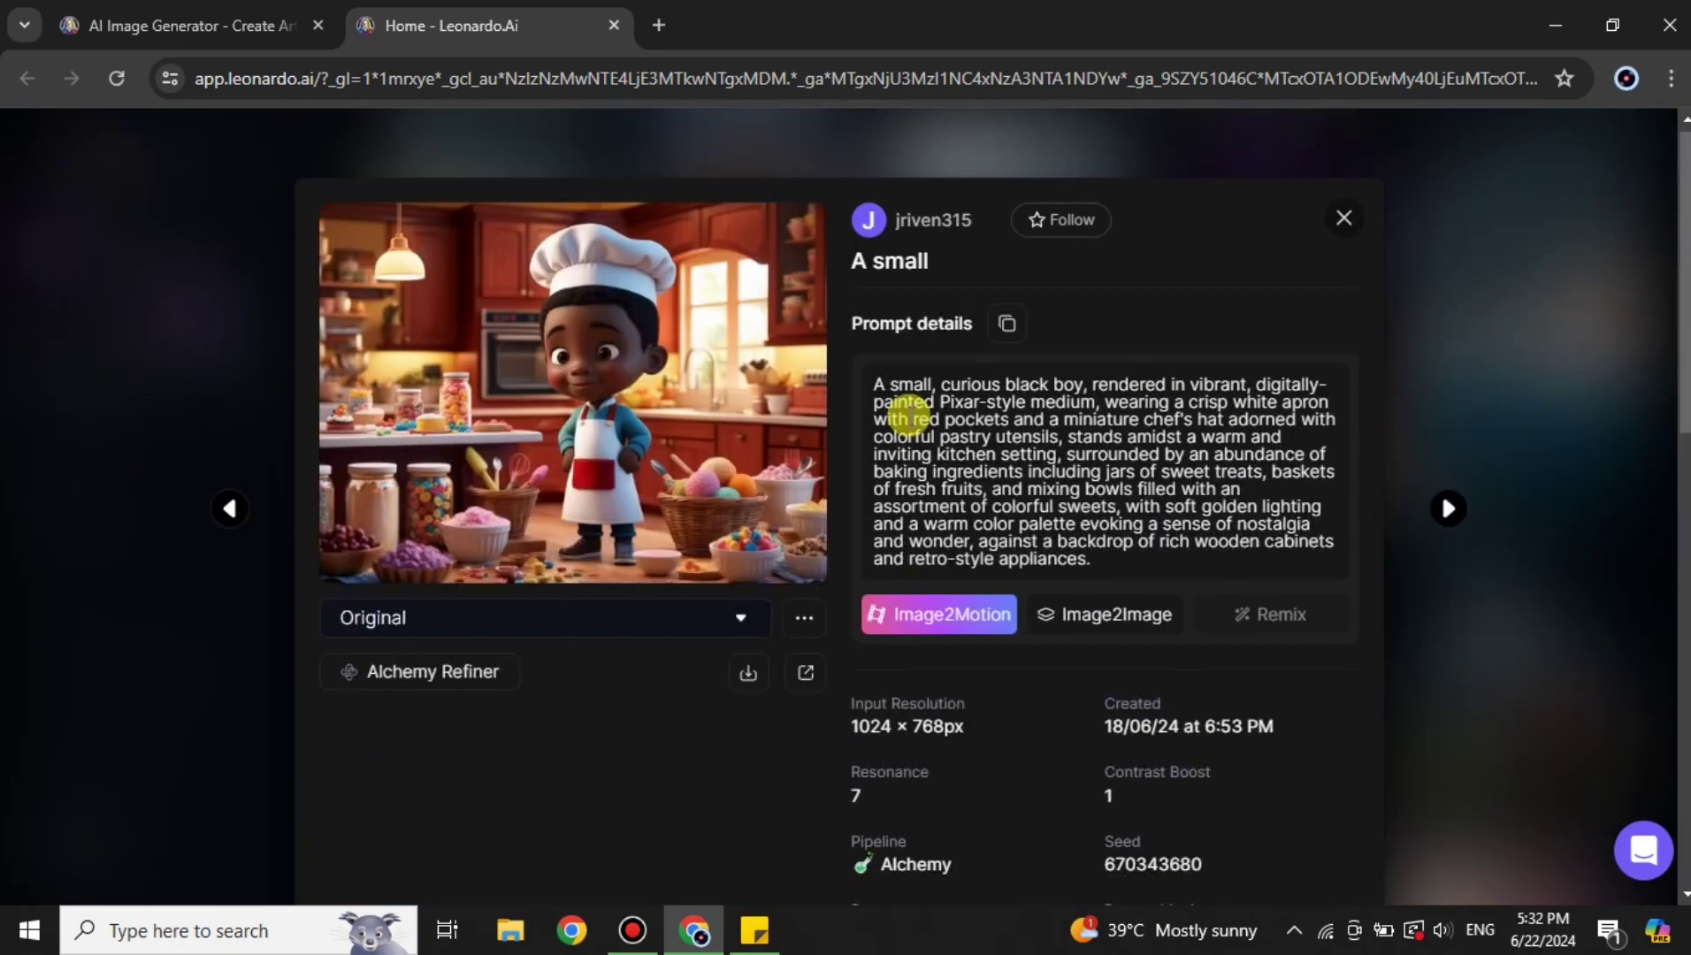
left_click(1337, 237)
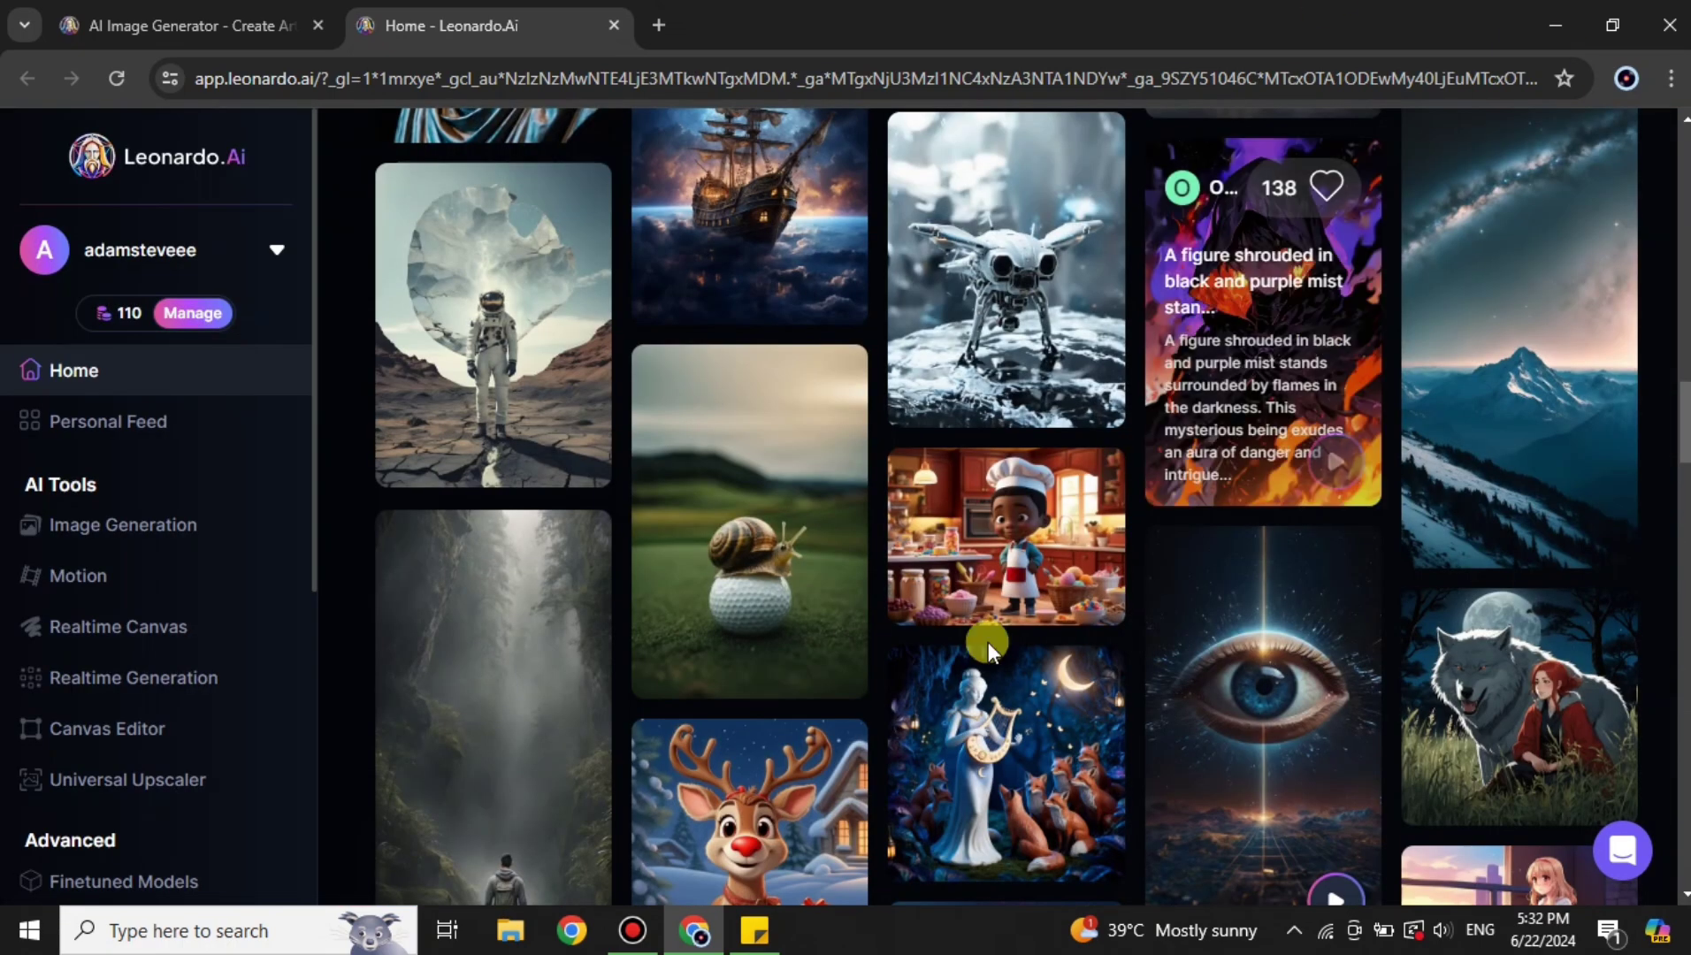
Return to the top of the feed and start Image Creation.
scroll(771, 604, "down", 8)
scroll(775, 613, "down", 15)
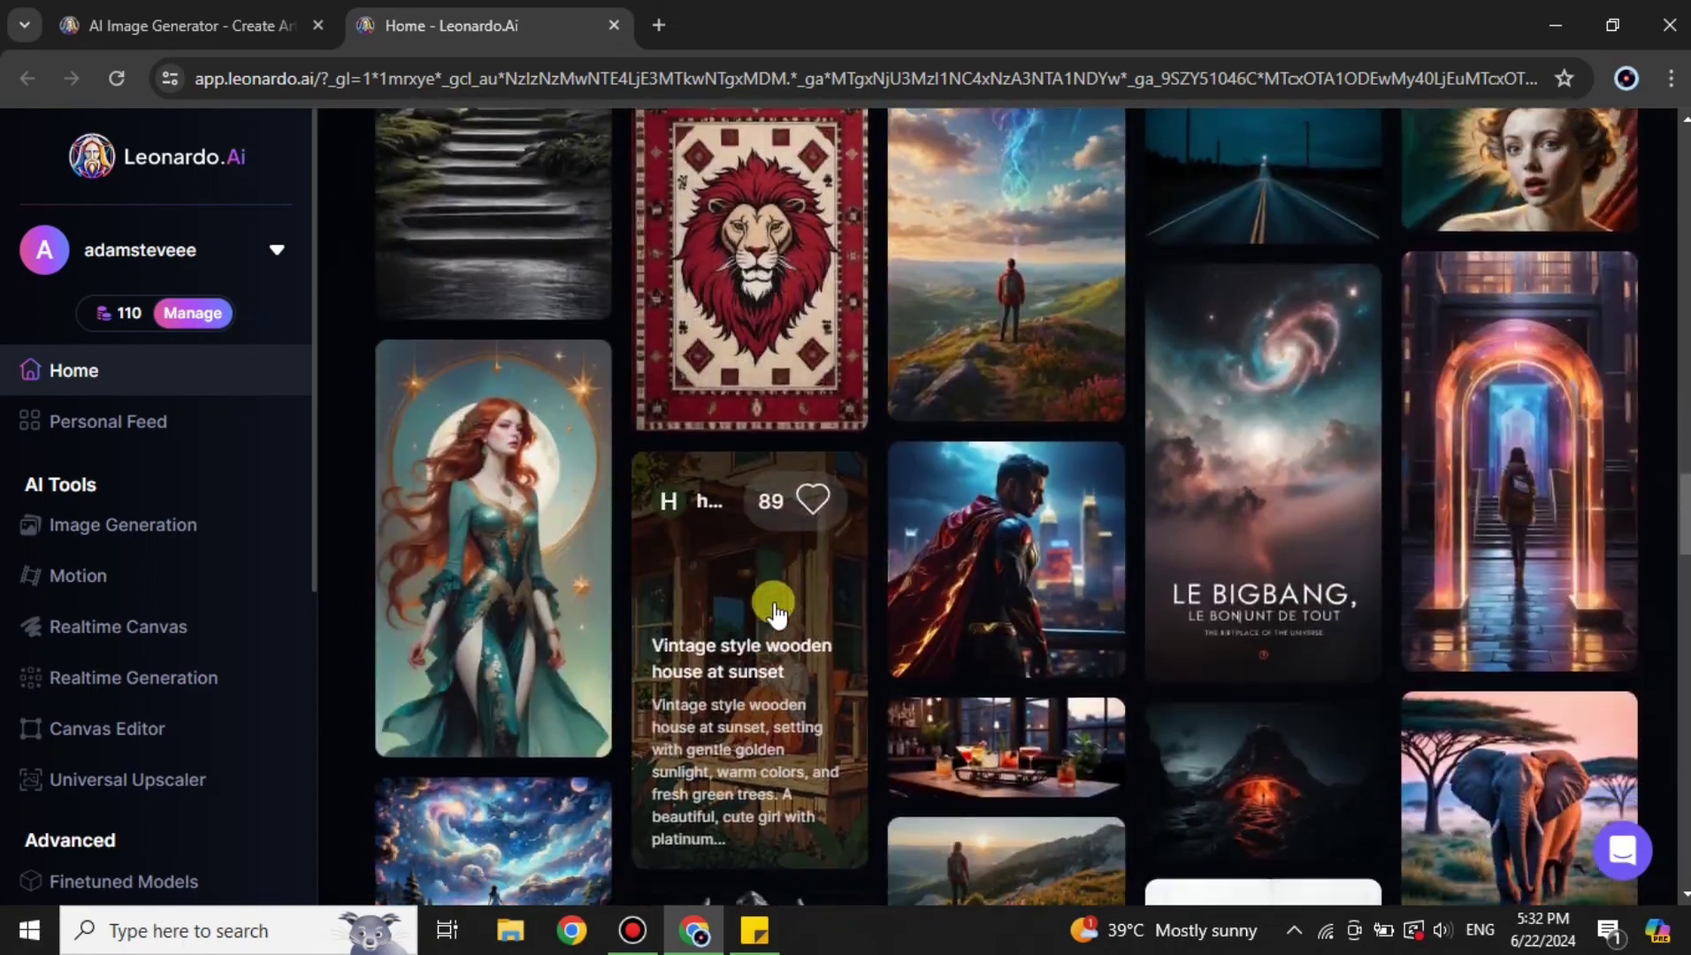
scroll(853, 619, "down", 3)
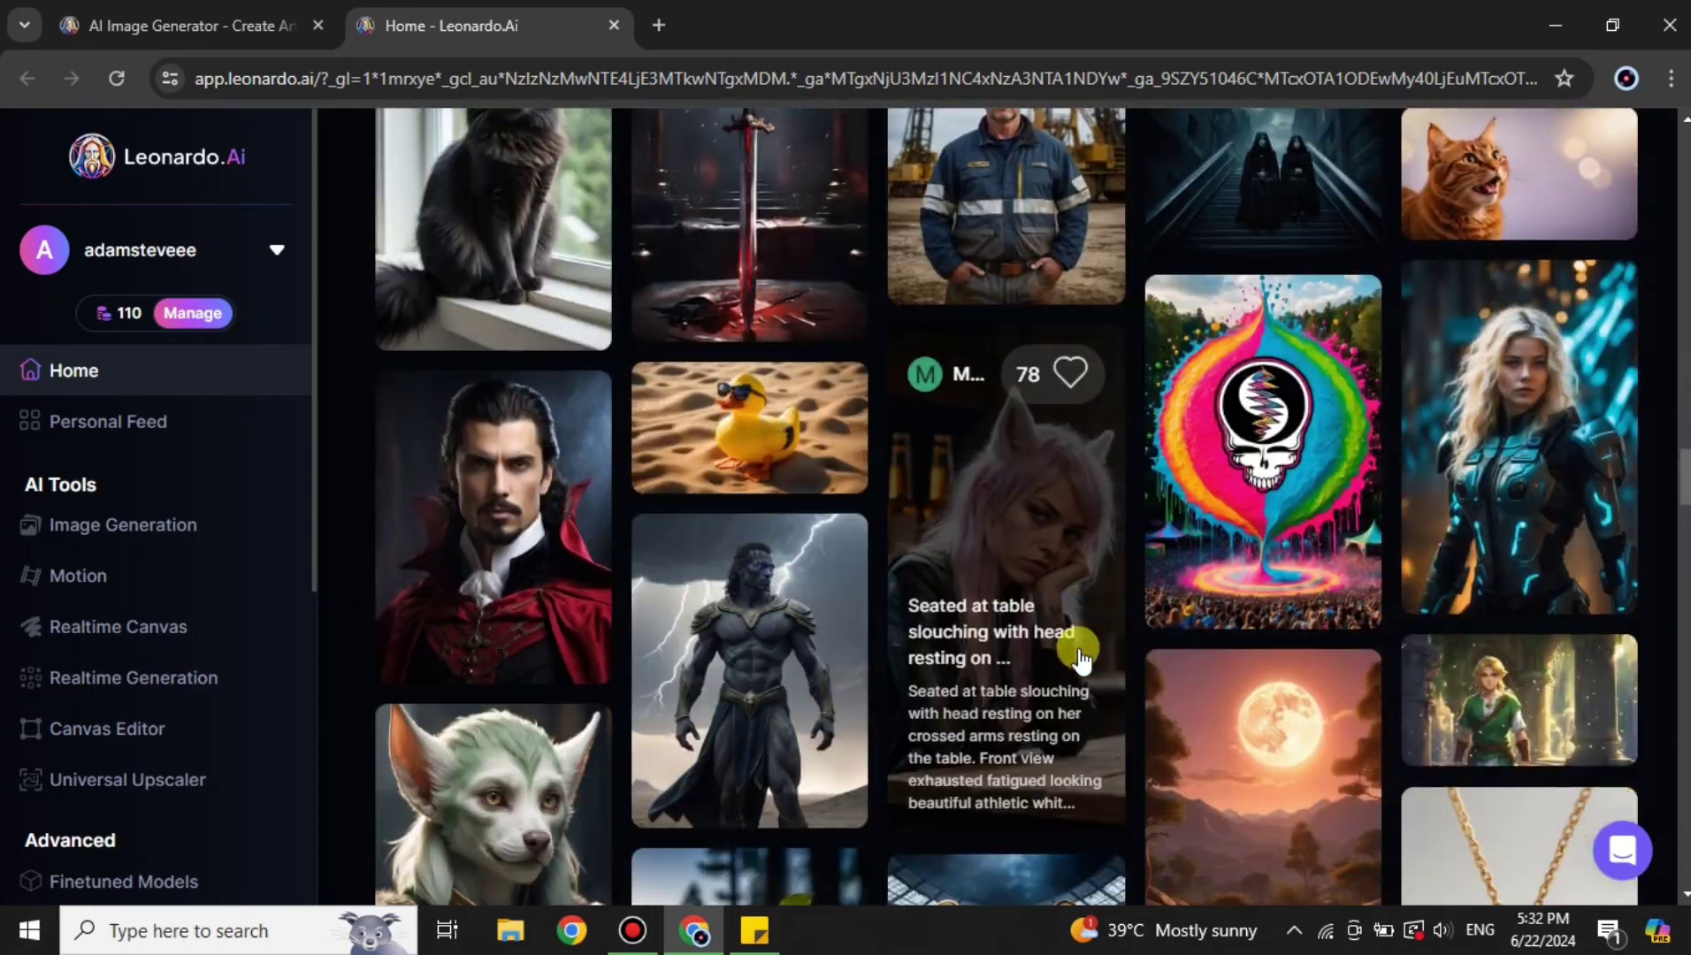
scroll(787, 727, "down", 20)
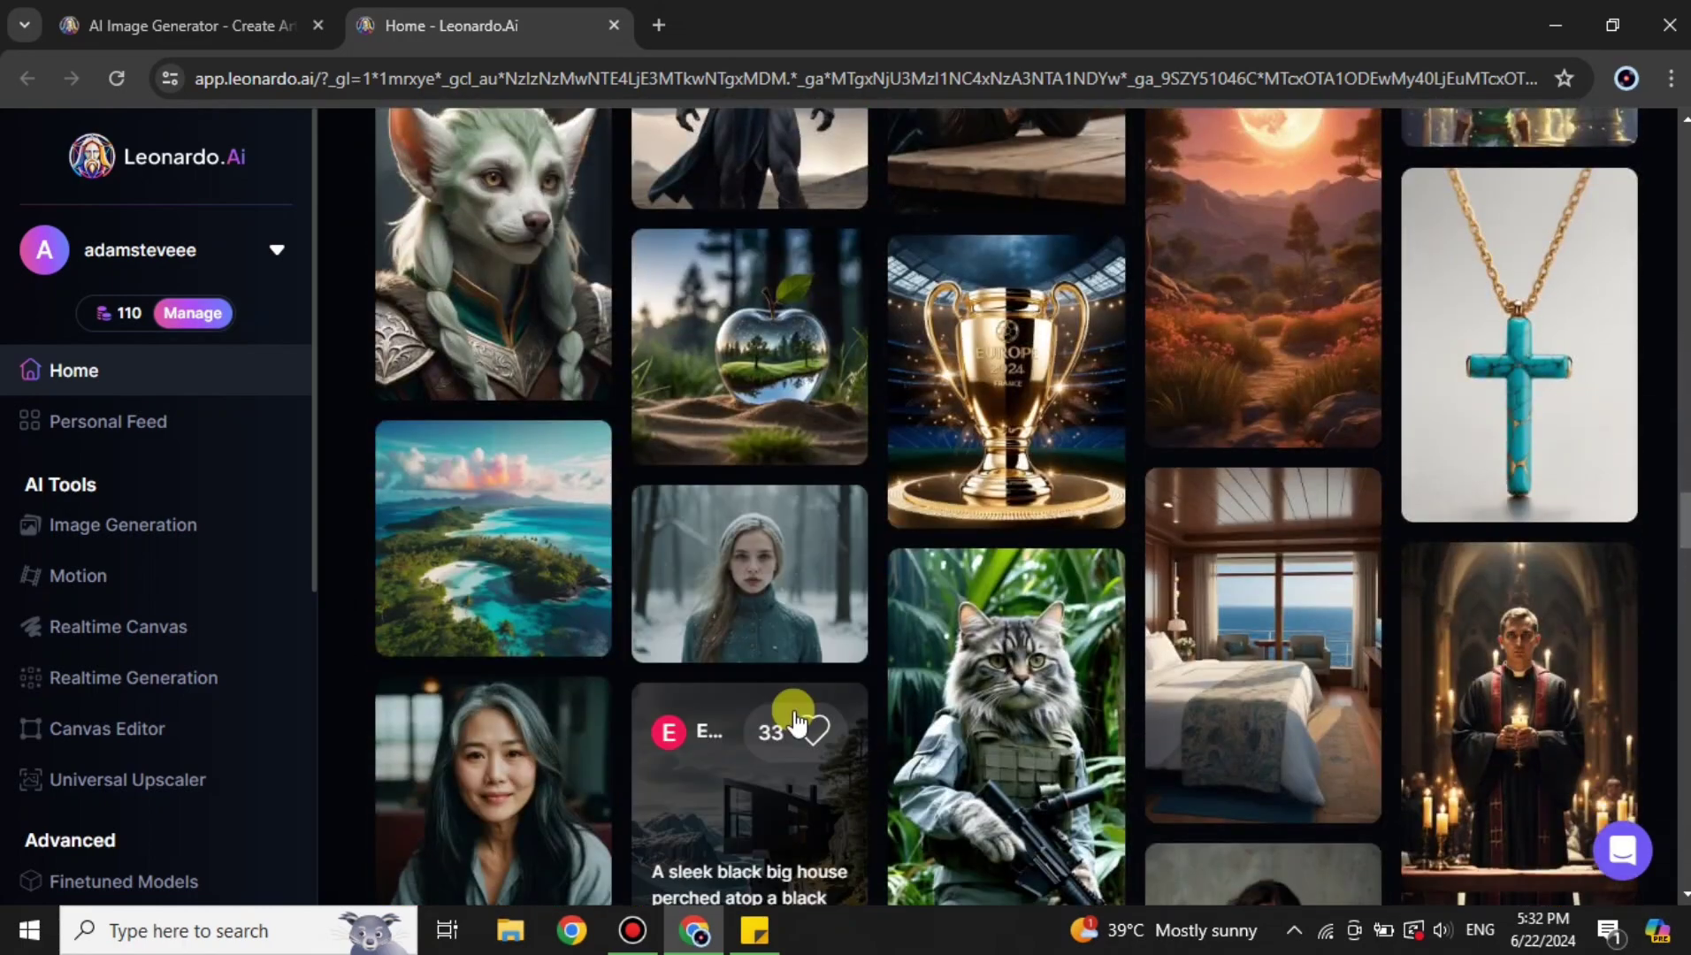
scroll(973, 729, "down", 10)
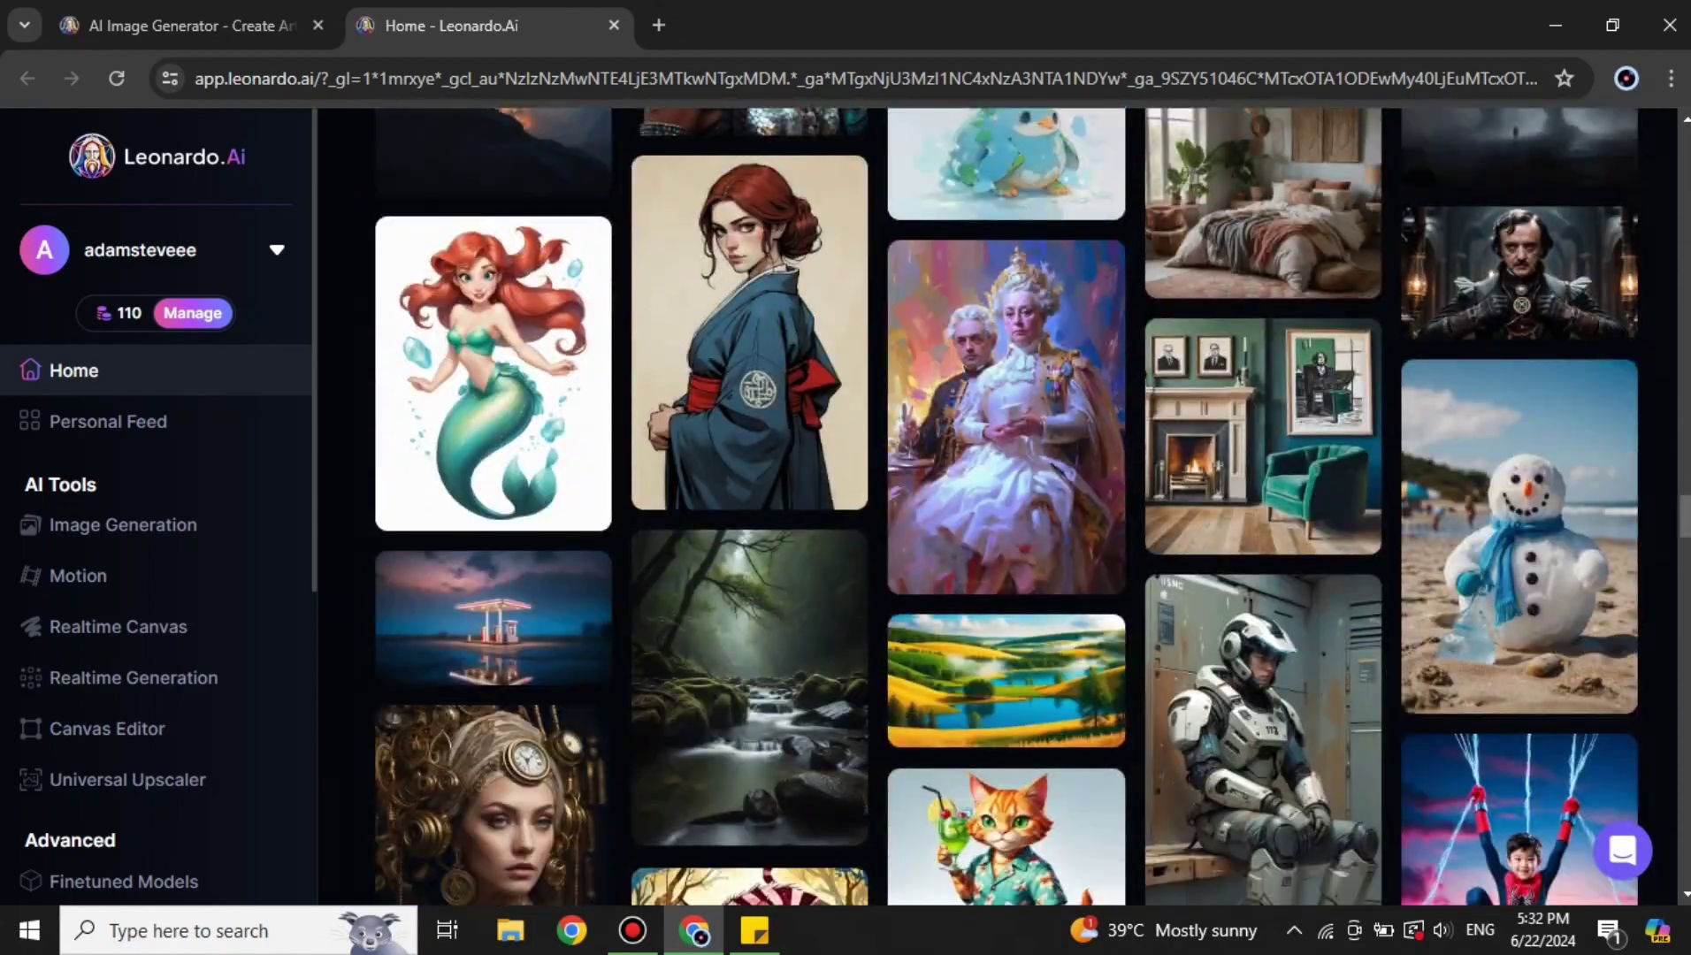
left_click_drag(1682, 610, 1681, 115)
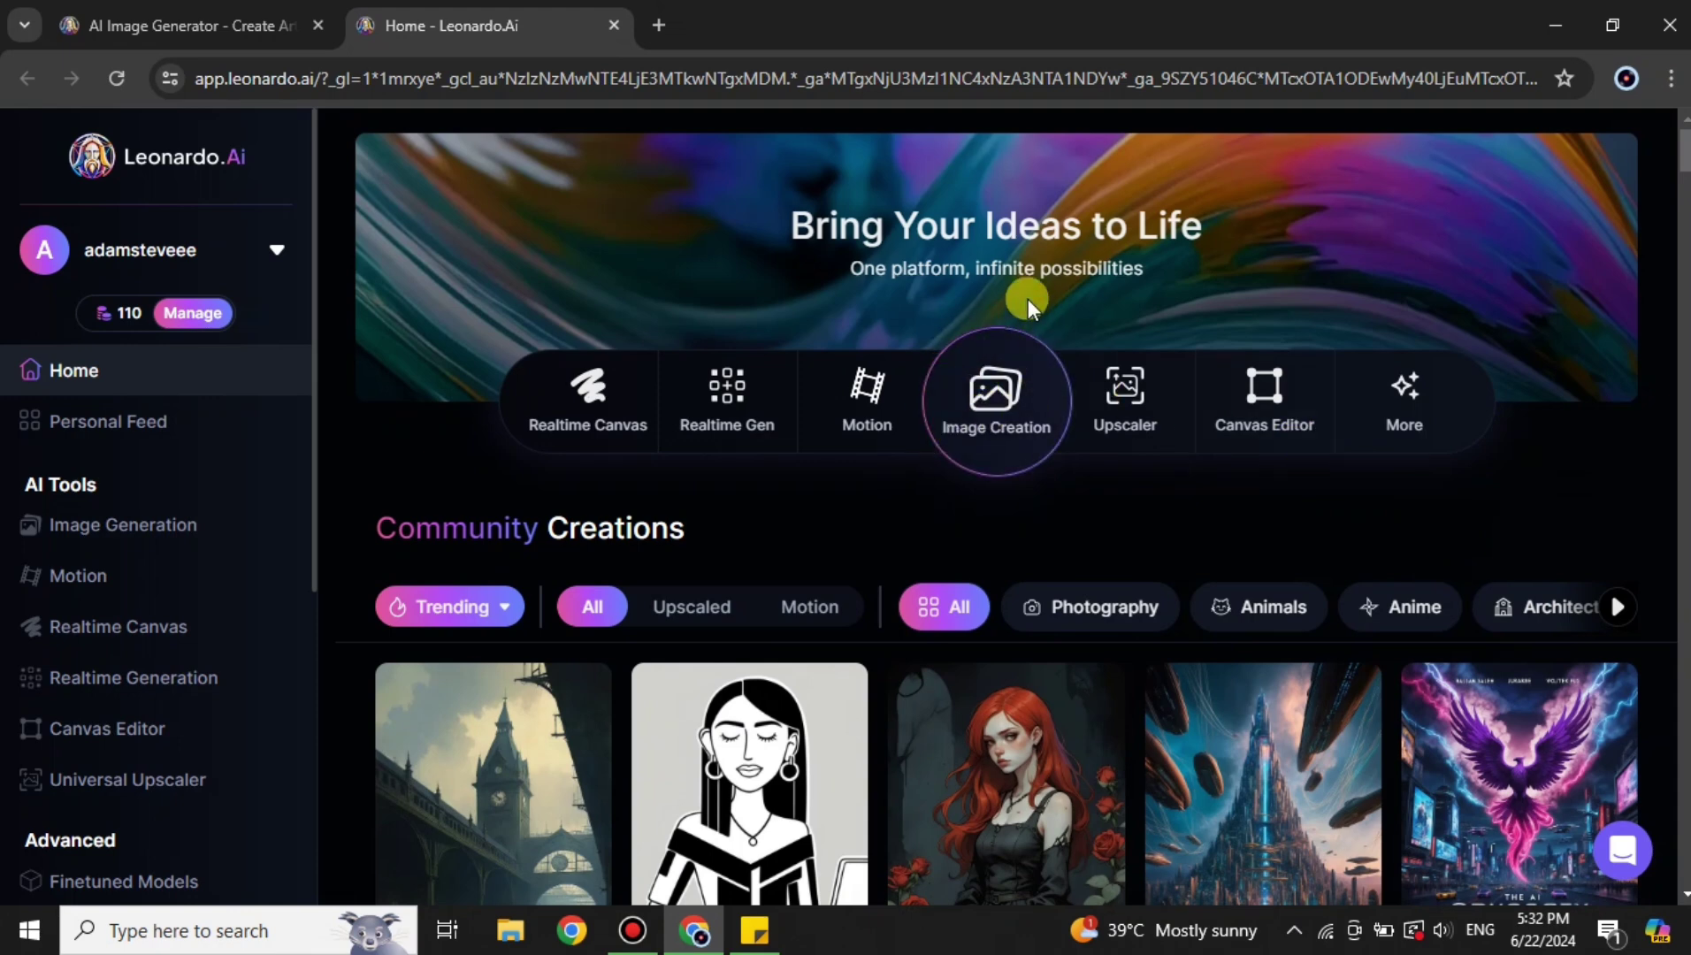
left_click(992, 402)
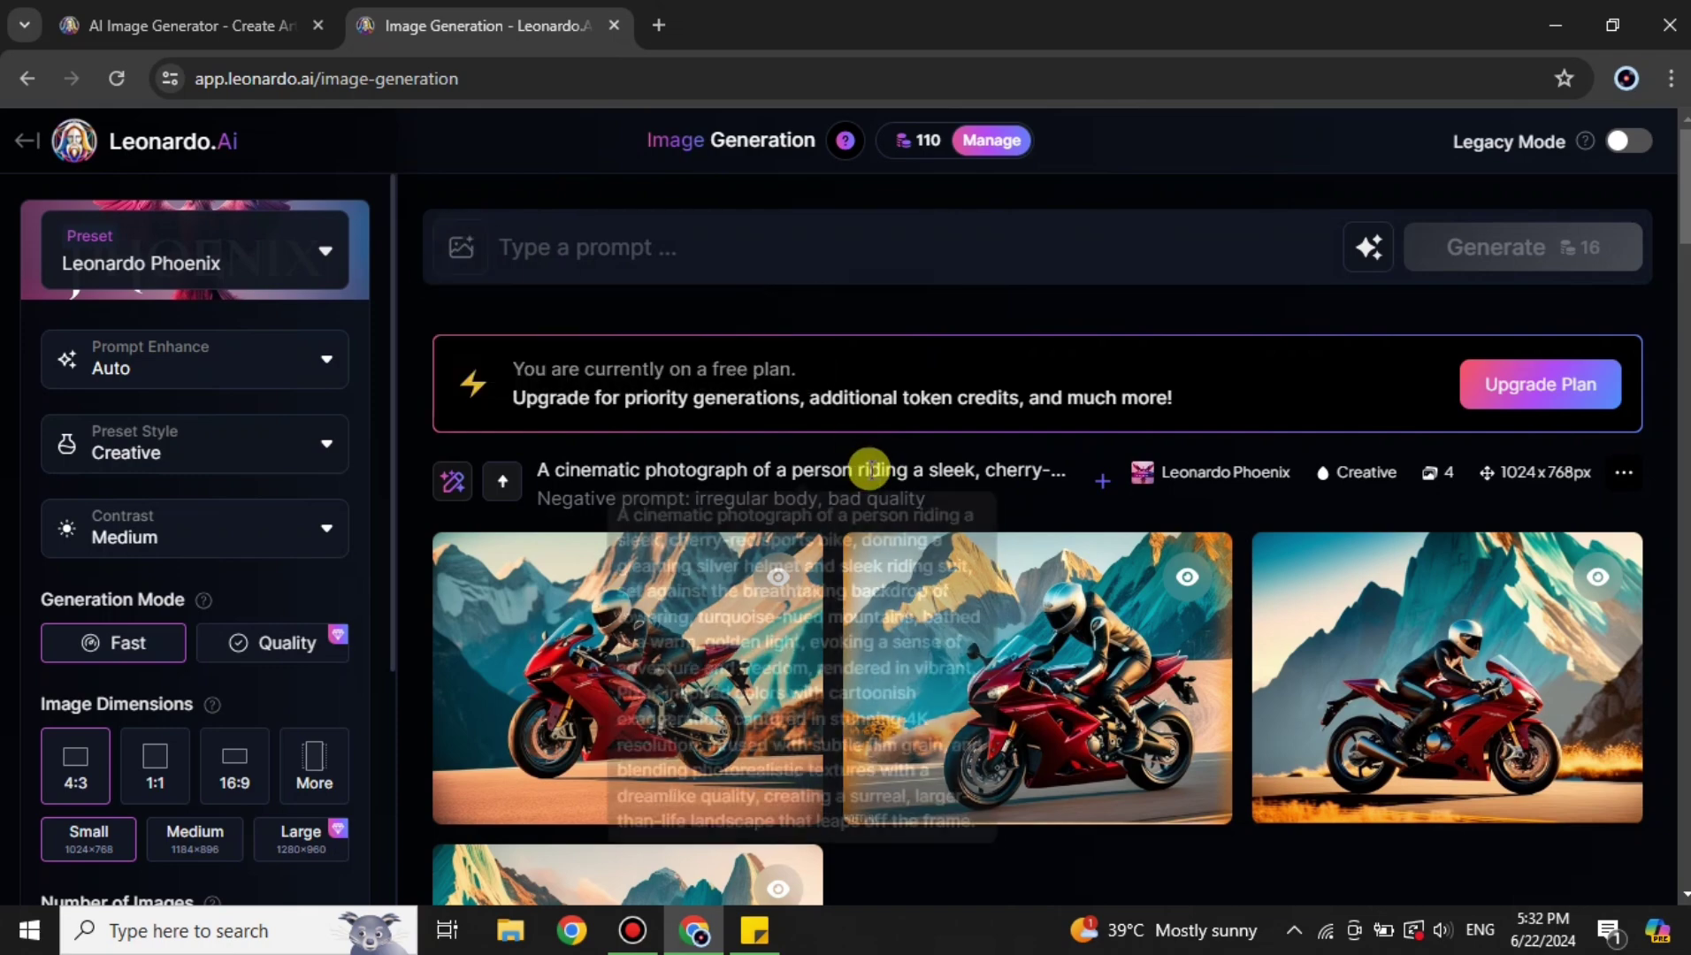
Clear a stray letter from the prompt box and expand Advanced Settings in the left panel.
scroll(1075, 443, "down", 10)
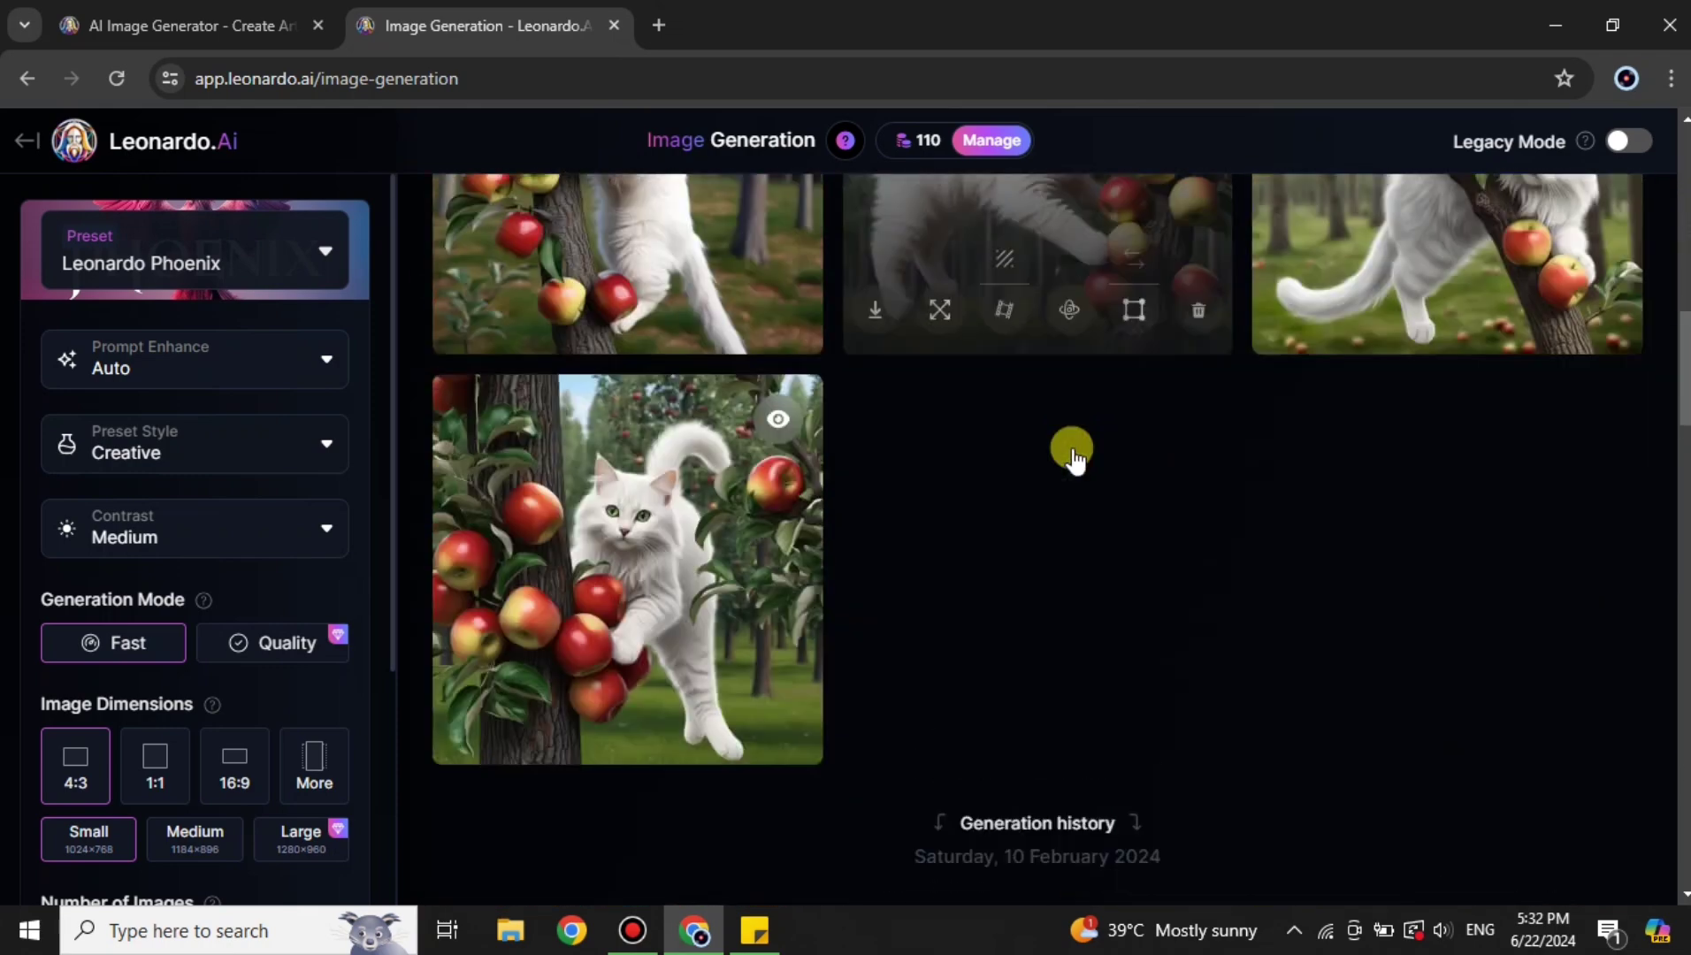
scroll(1072, 449, "up", 10)
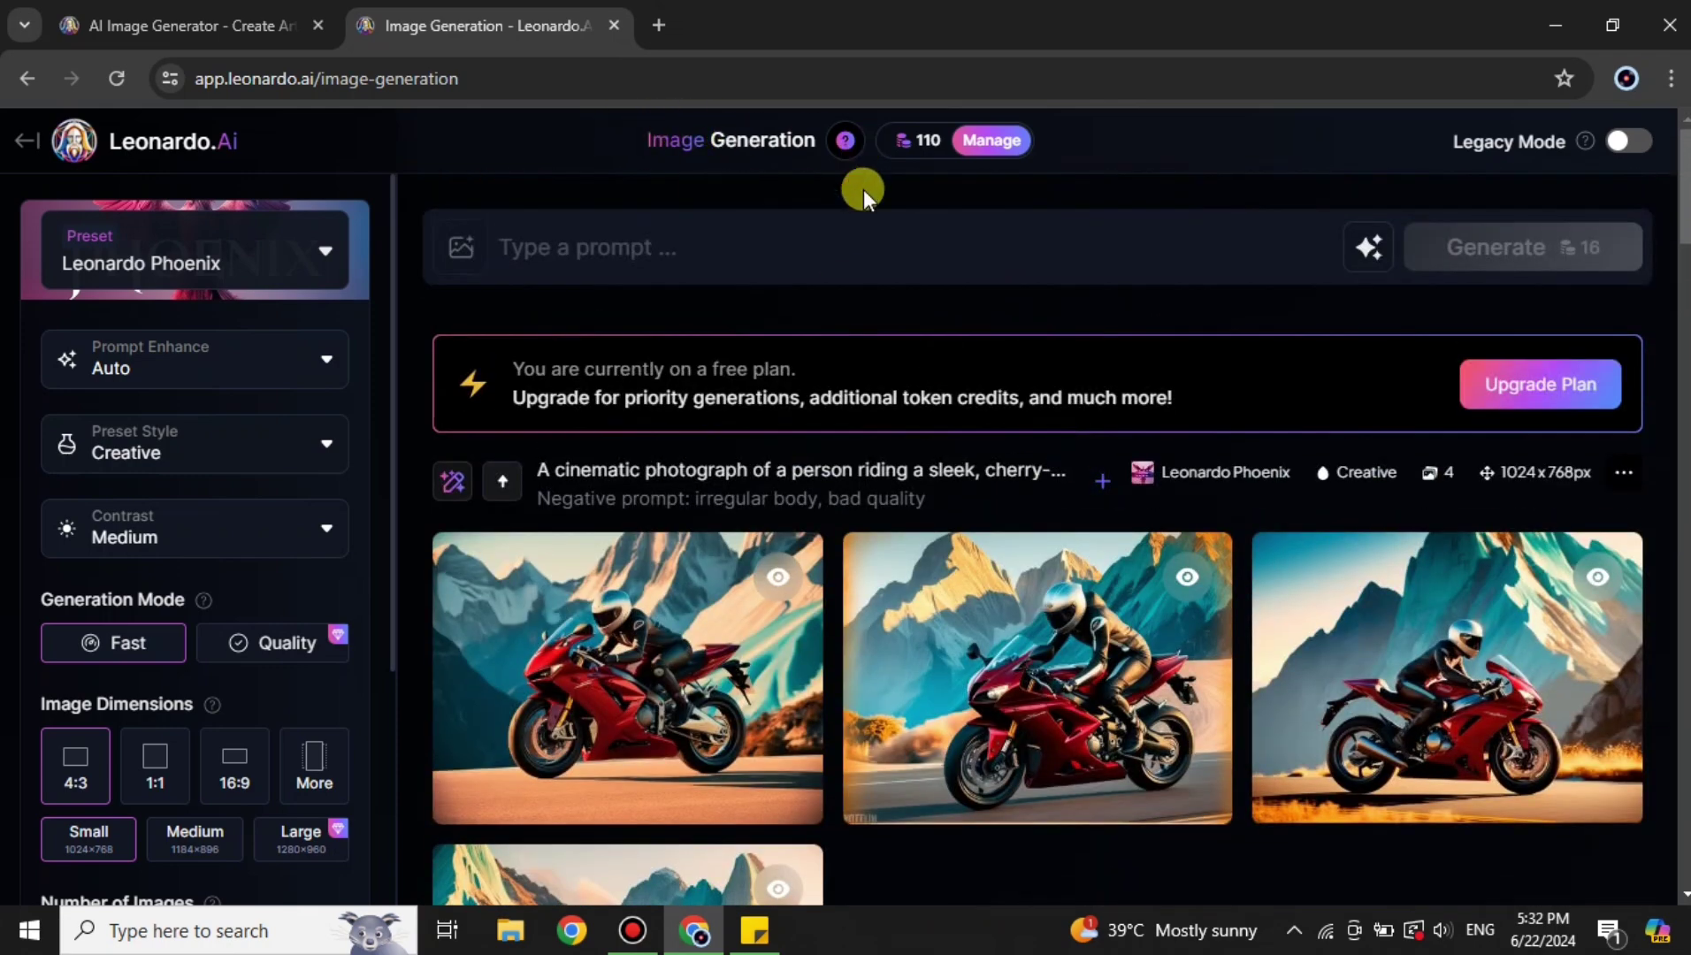
left_click(1156, 239)
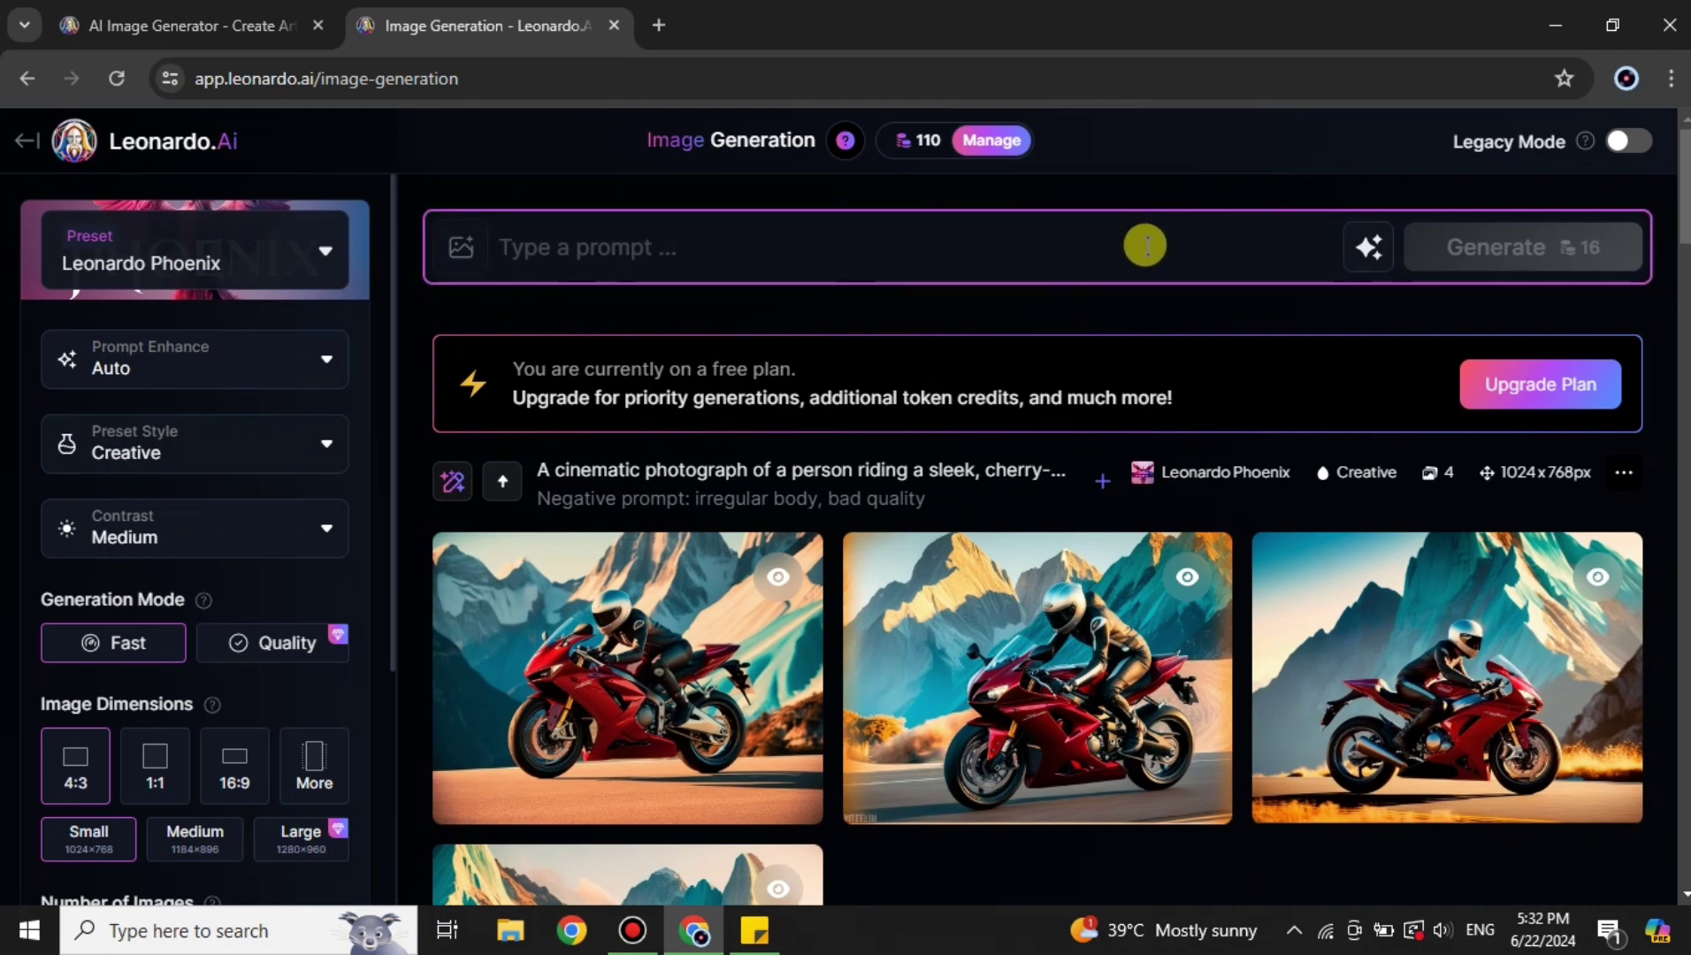
type("v")
key("BackSpace")
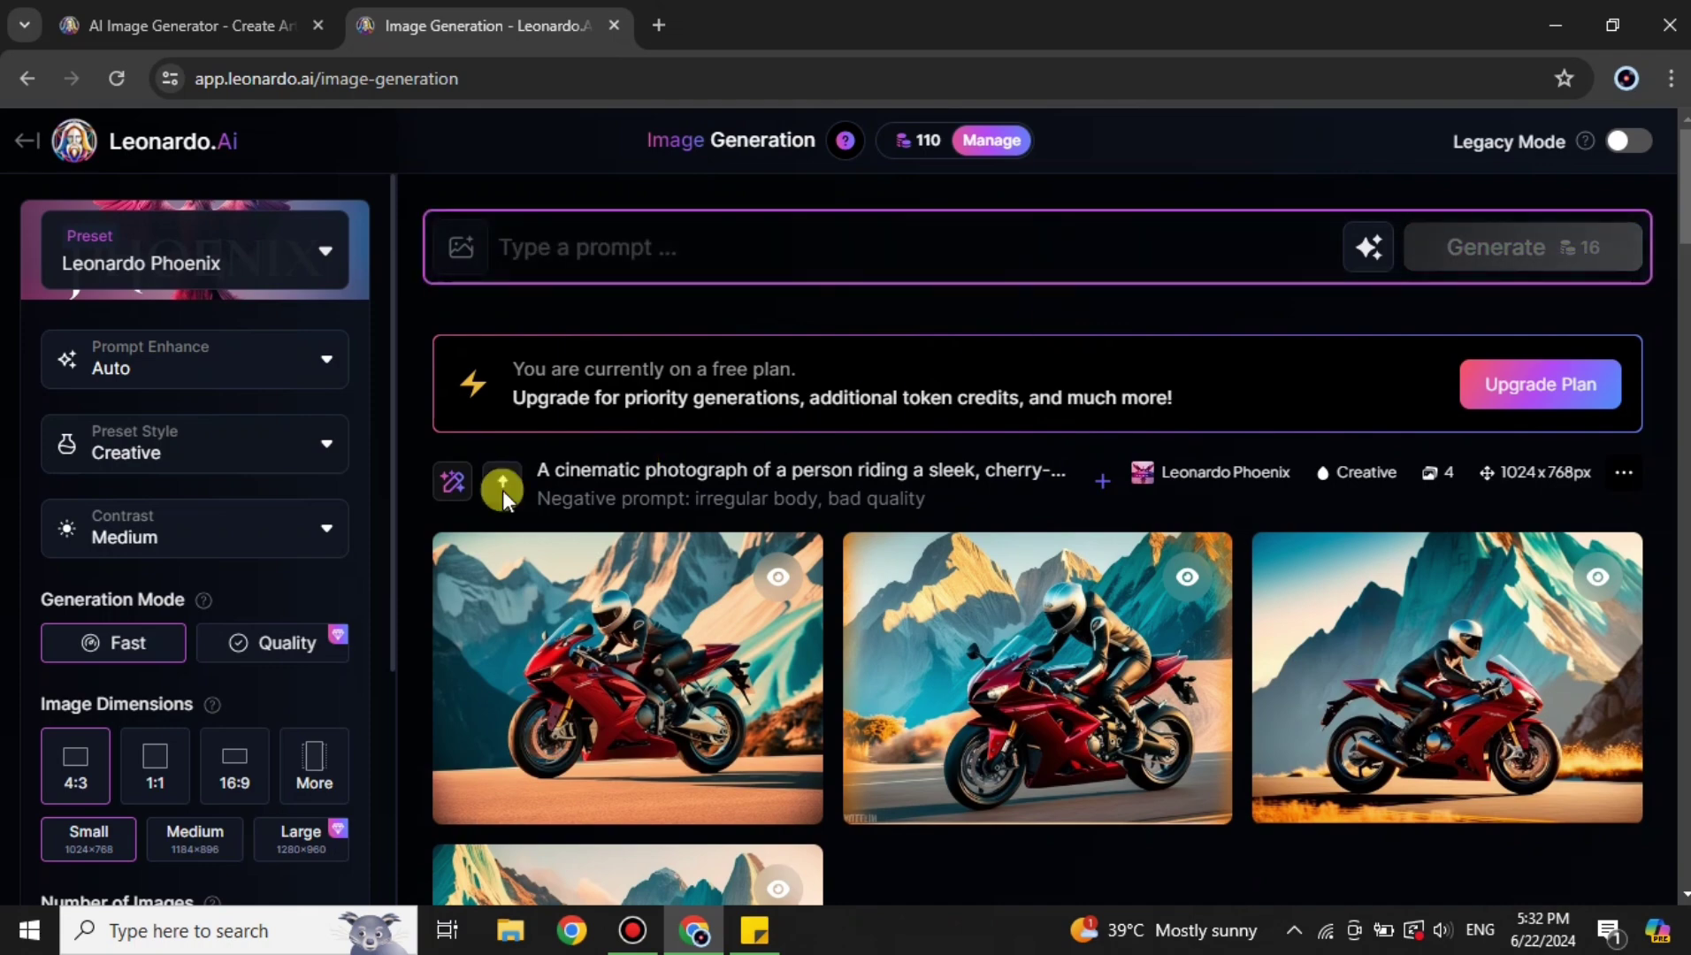
scroll(796, 531, "down", 4)
scroll(221, 650, "down", 3)
scroll(225, 655, "down", 1)
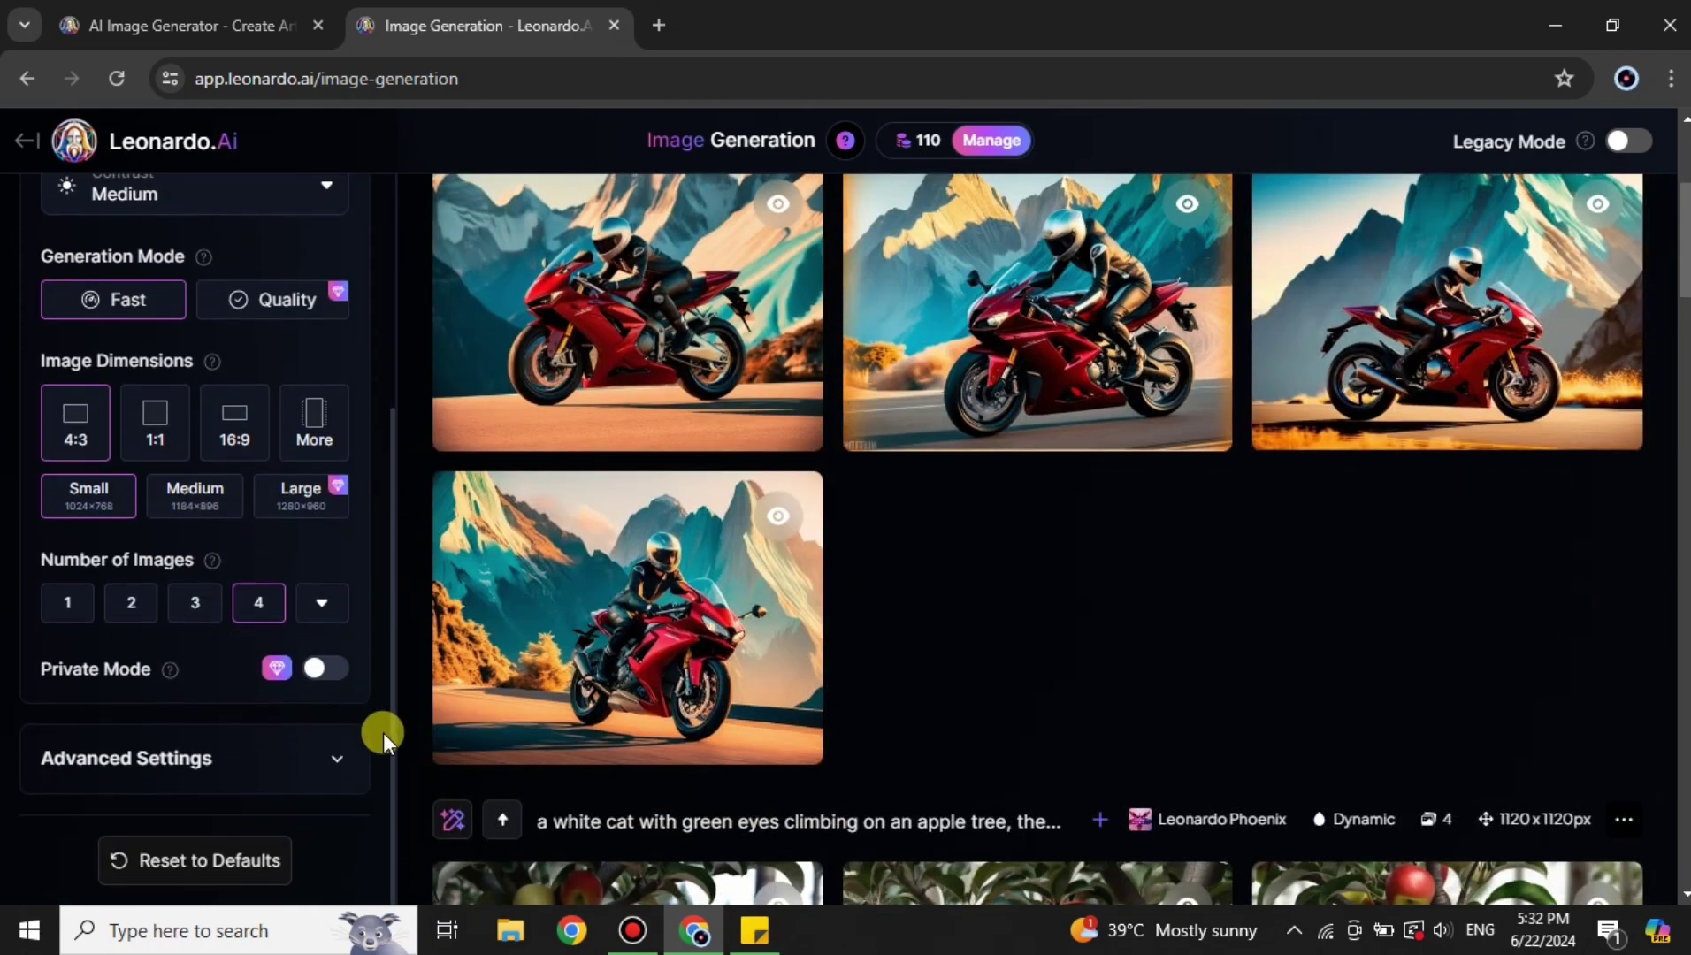
left_click(339, 757)
Confirm the model is still Leonardo Phoenix, then bring up the platform Presets gallery.
scroll(345, 757, "down", 4)
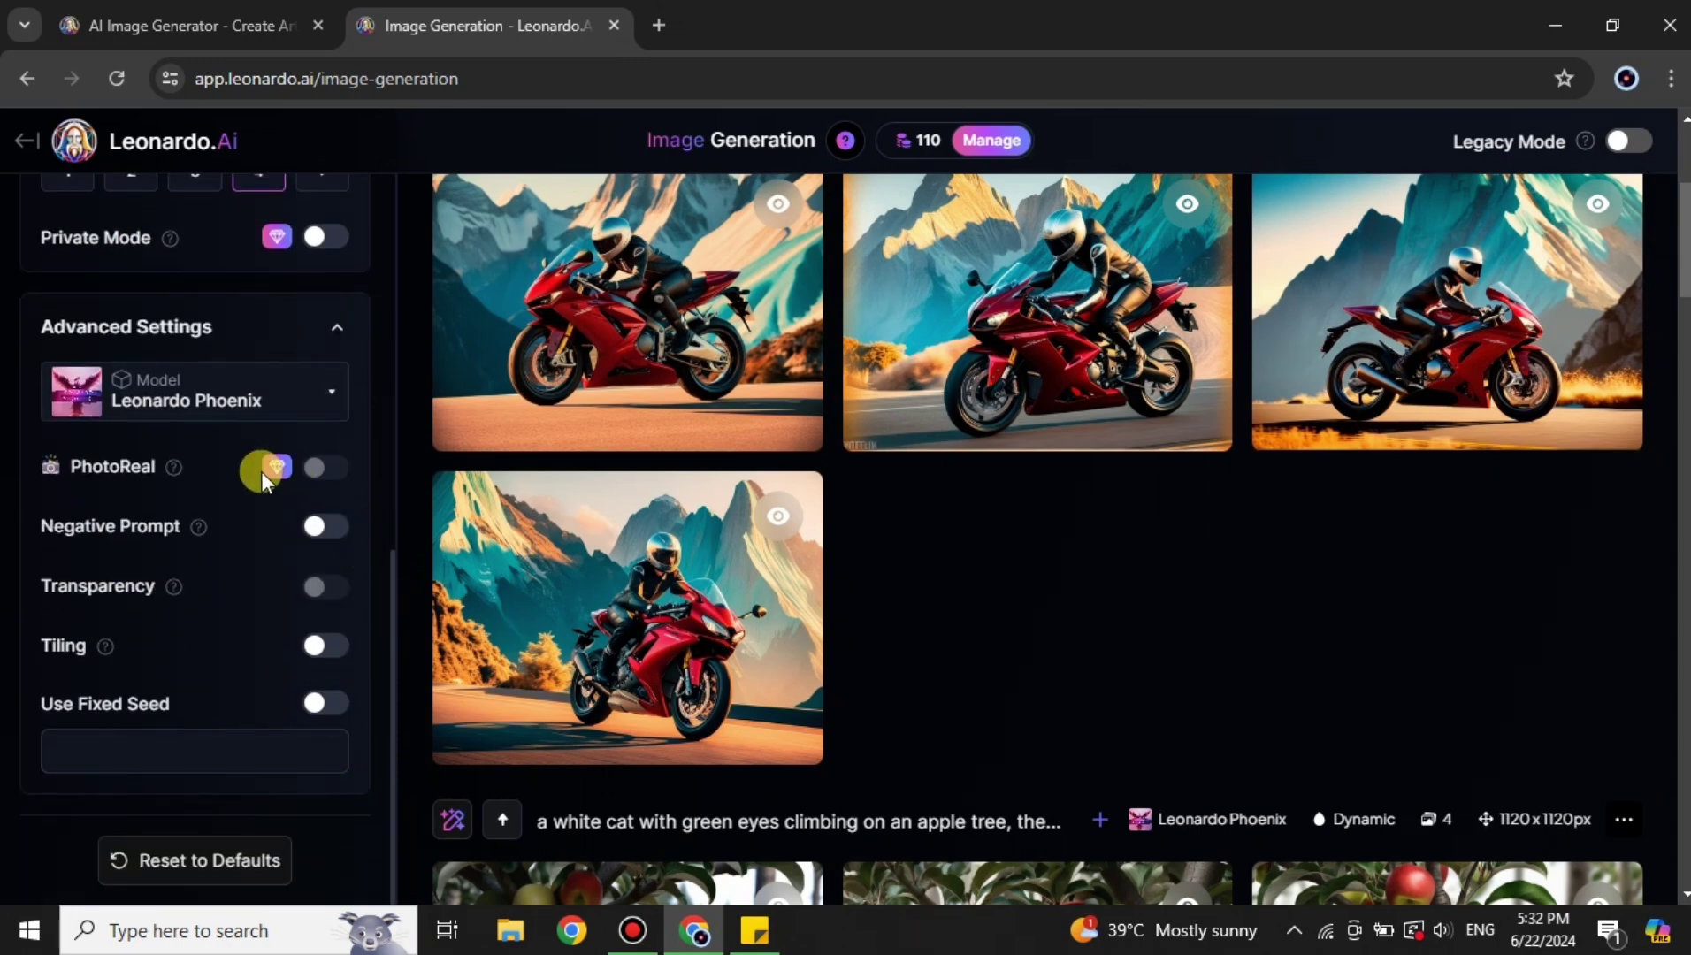
mouse_move(179, 463)
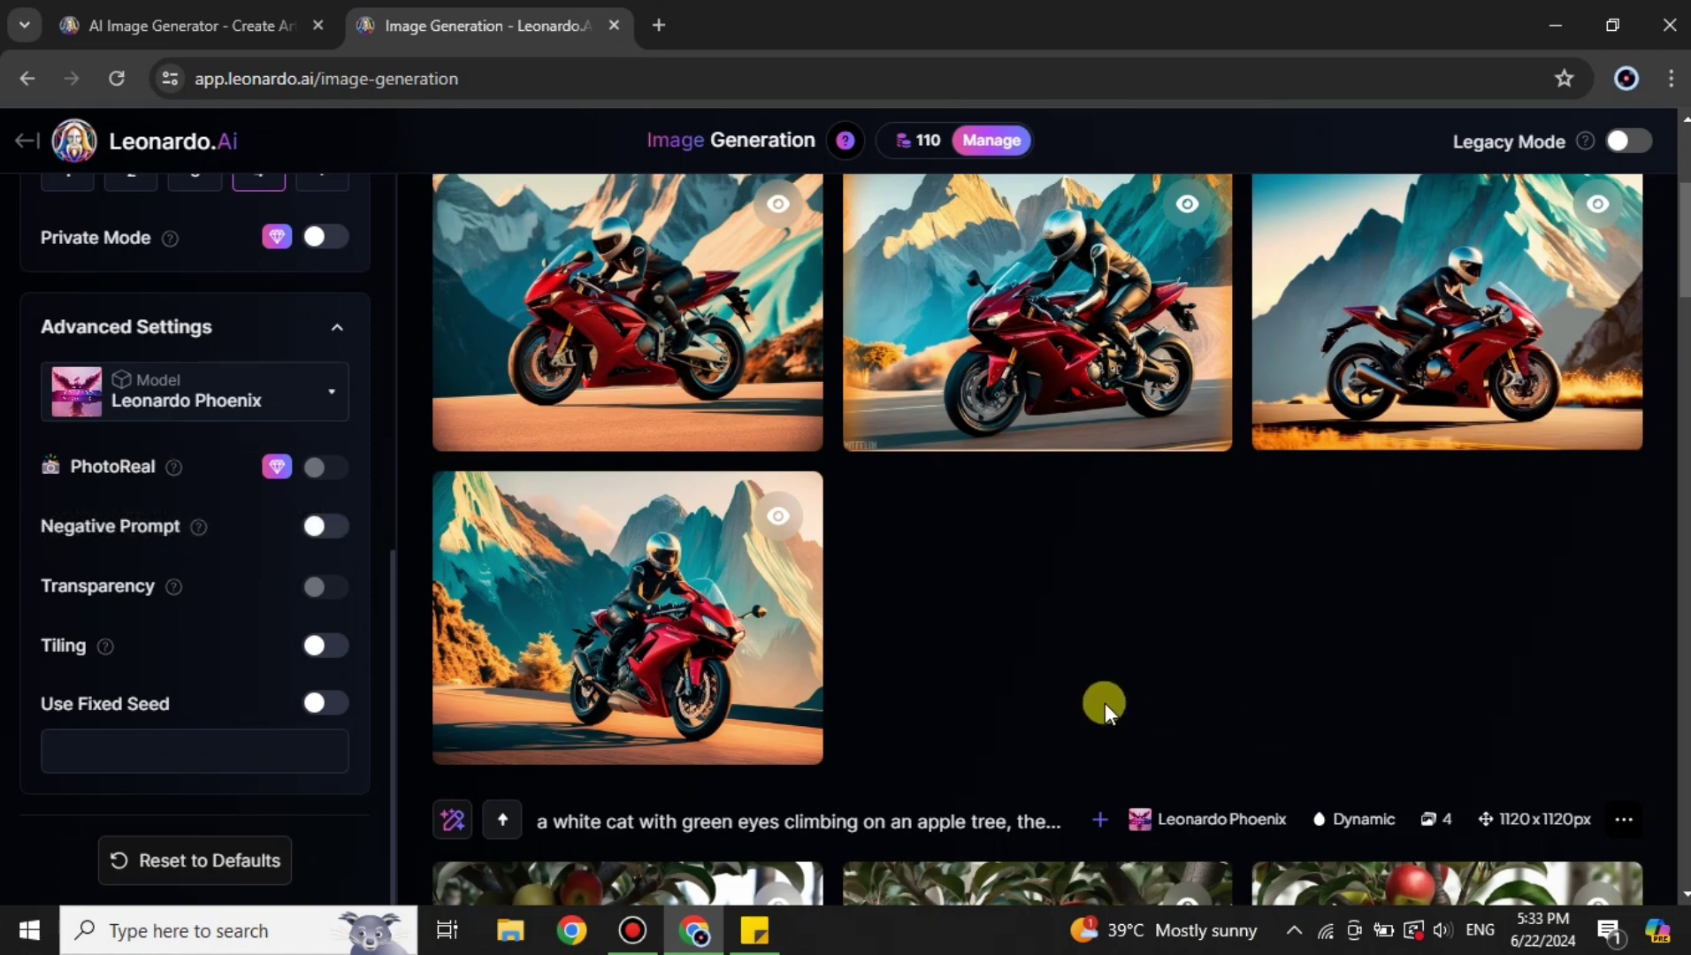
scroll(973, 650, "up", 5)
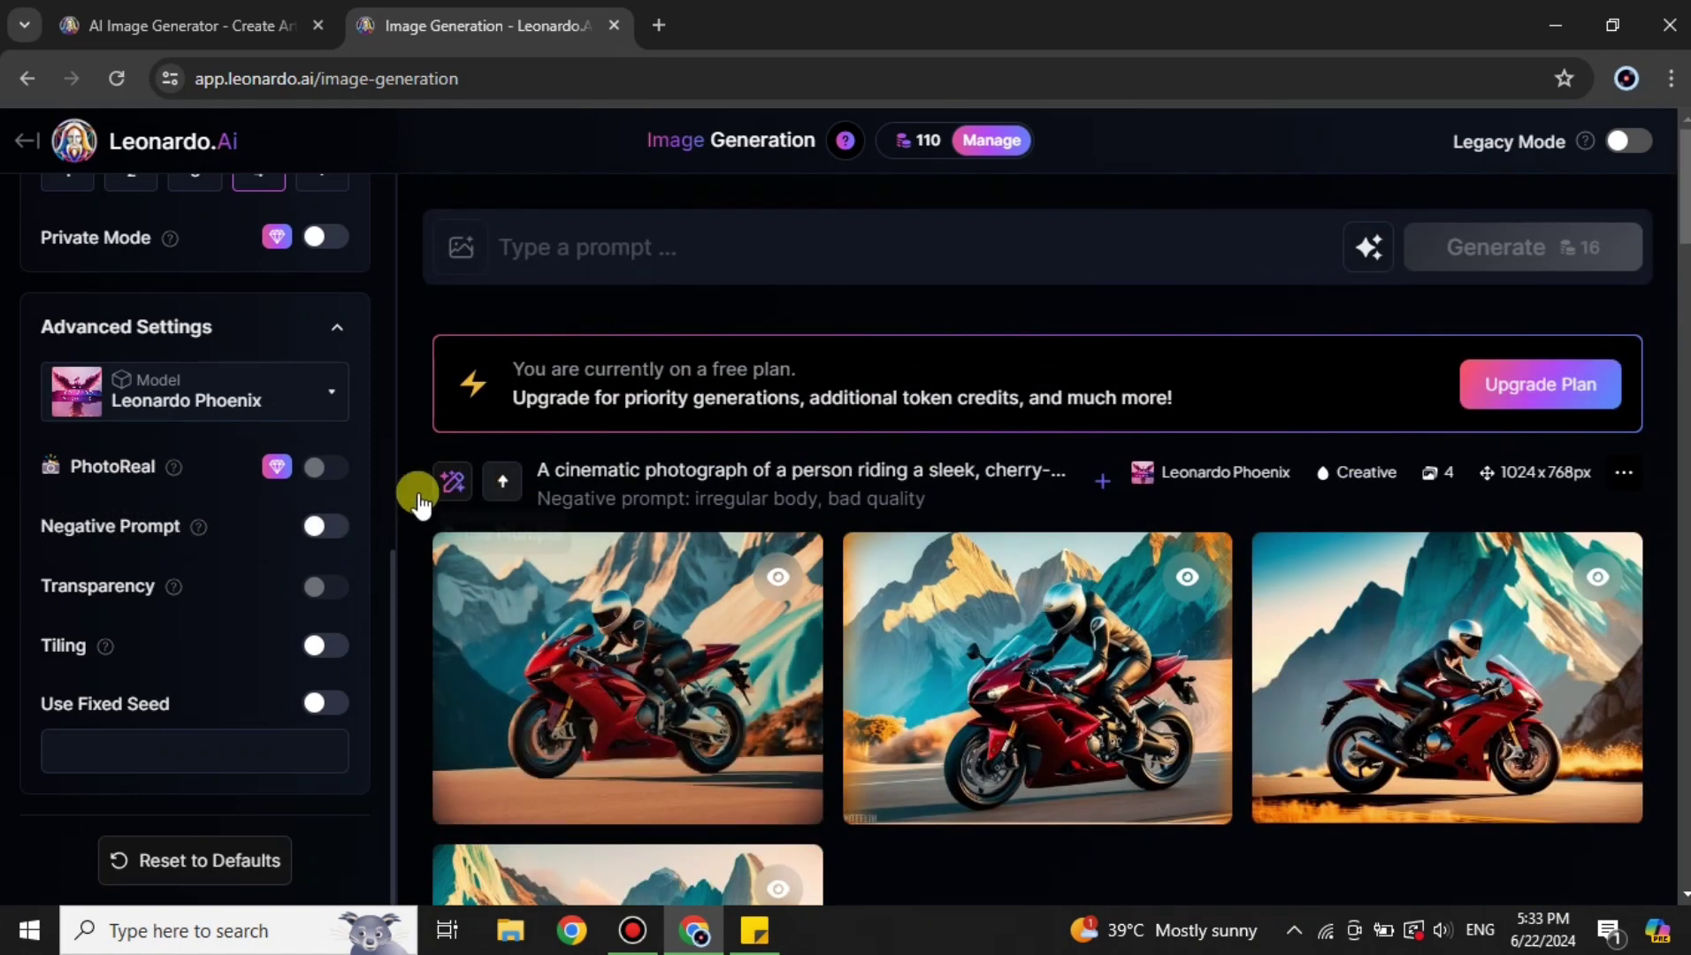
left_click(326, 405)
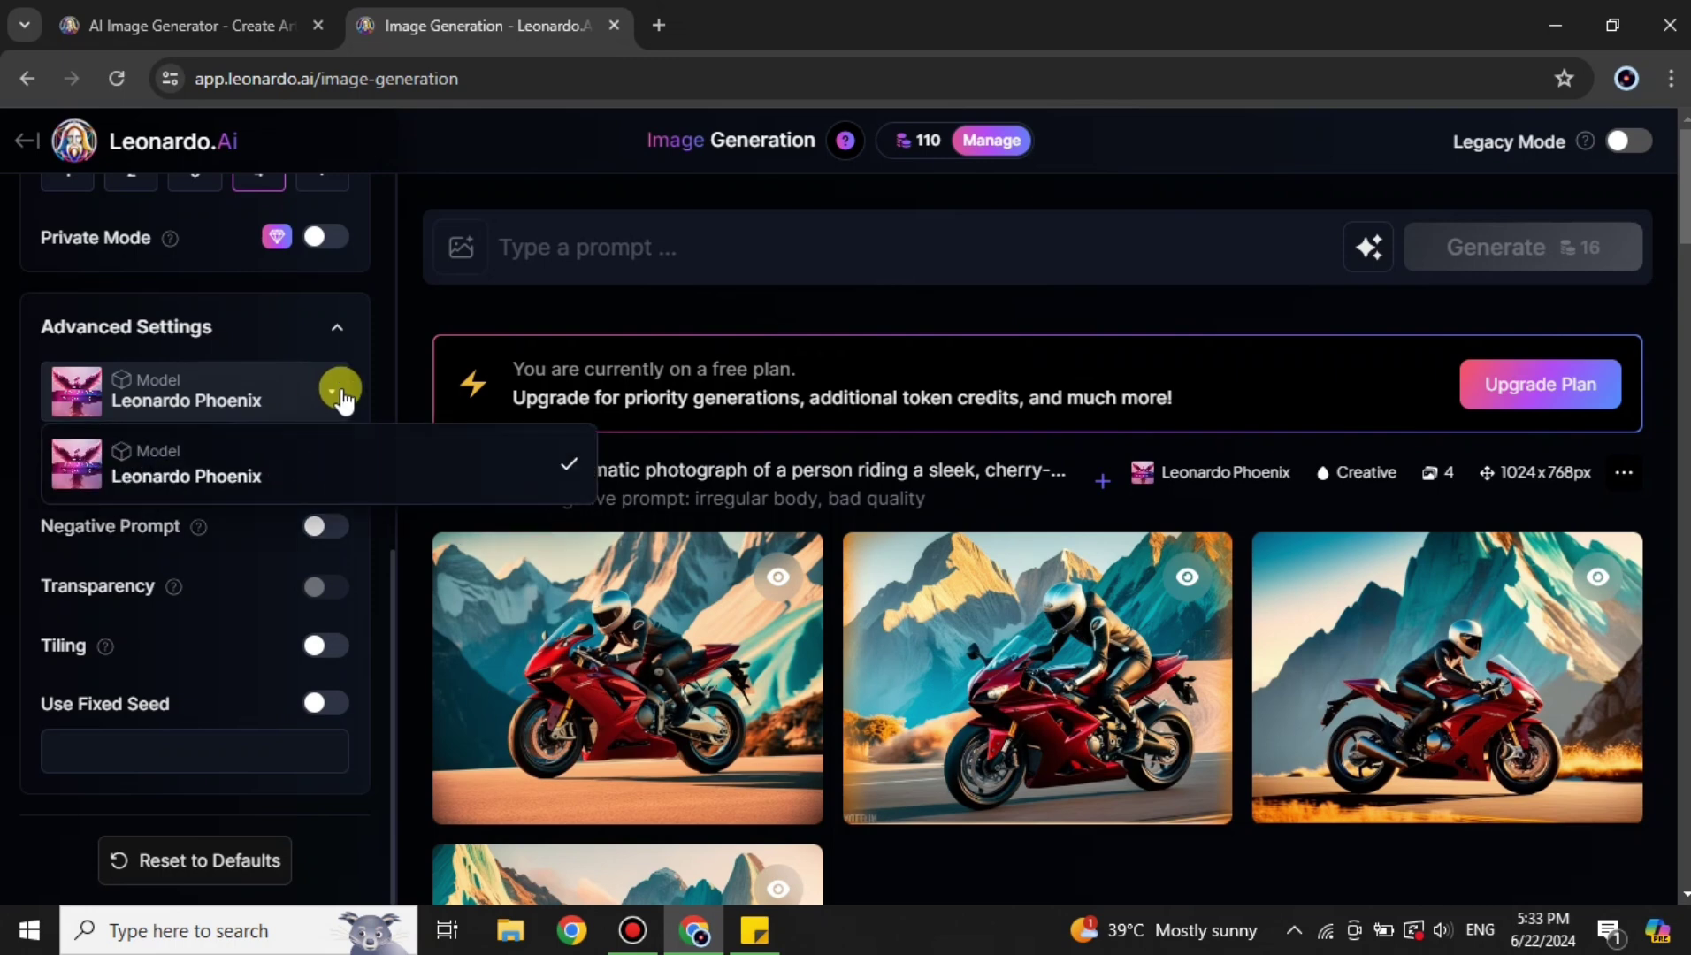
left_click(340, 393)
scroll(336, 390, "up", 6)
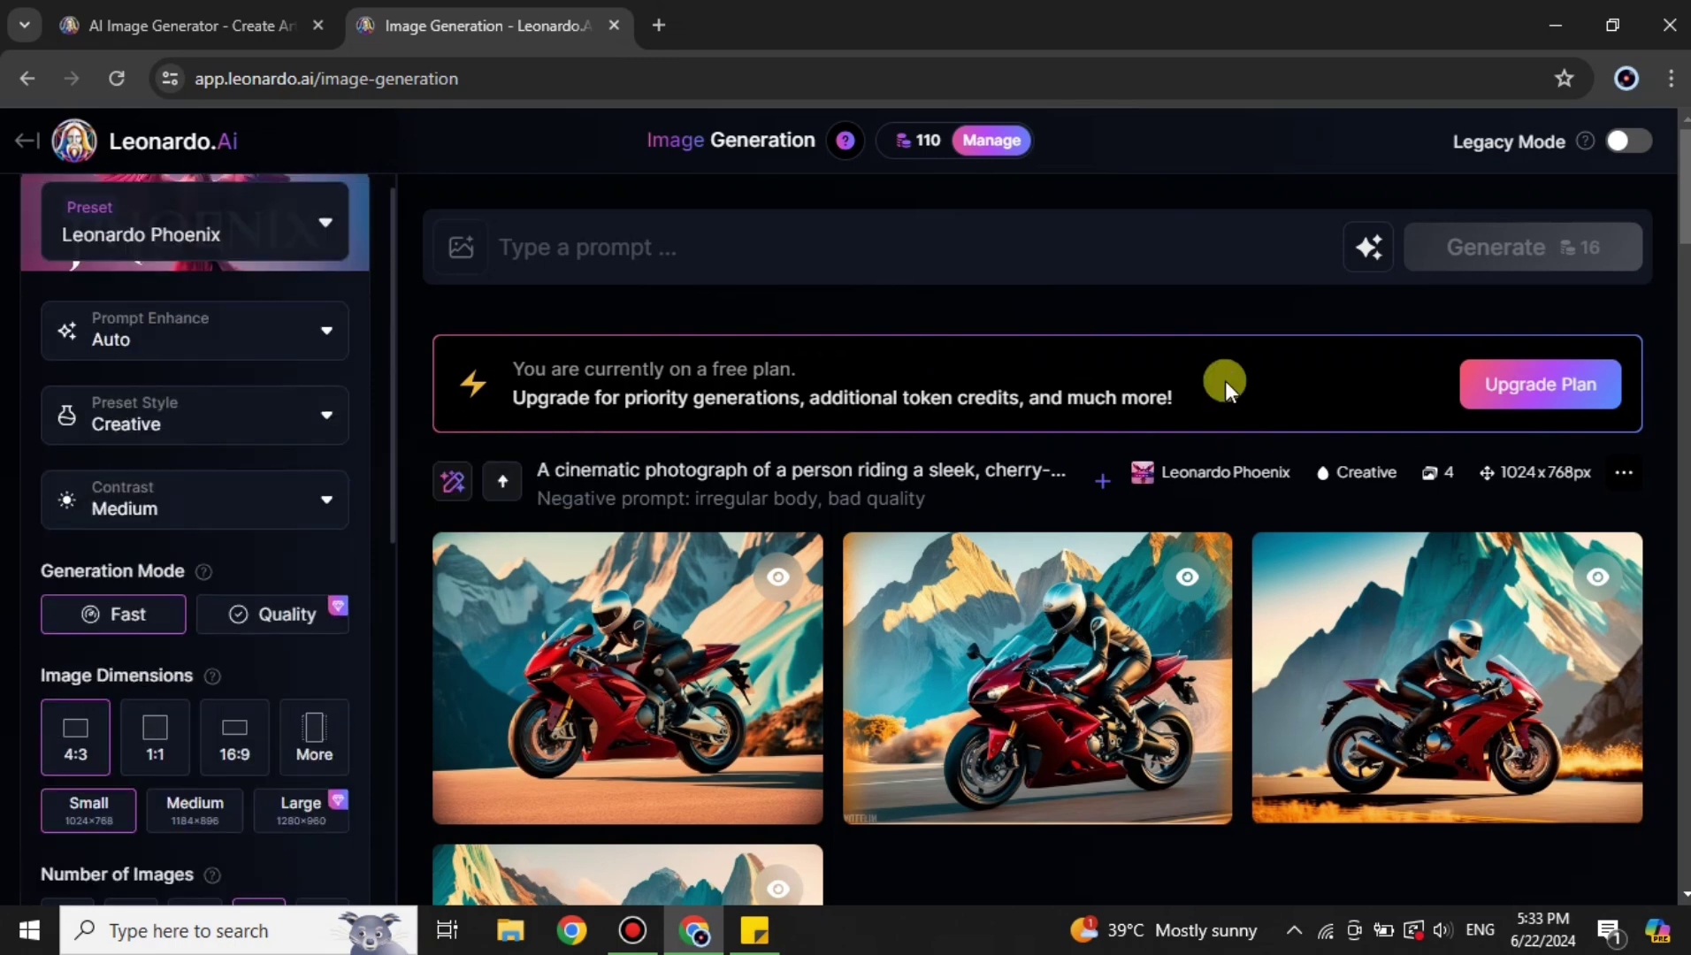
left_click(319, 228)
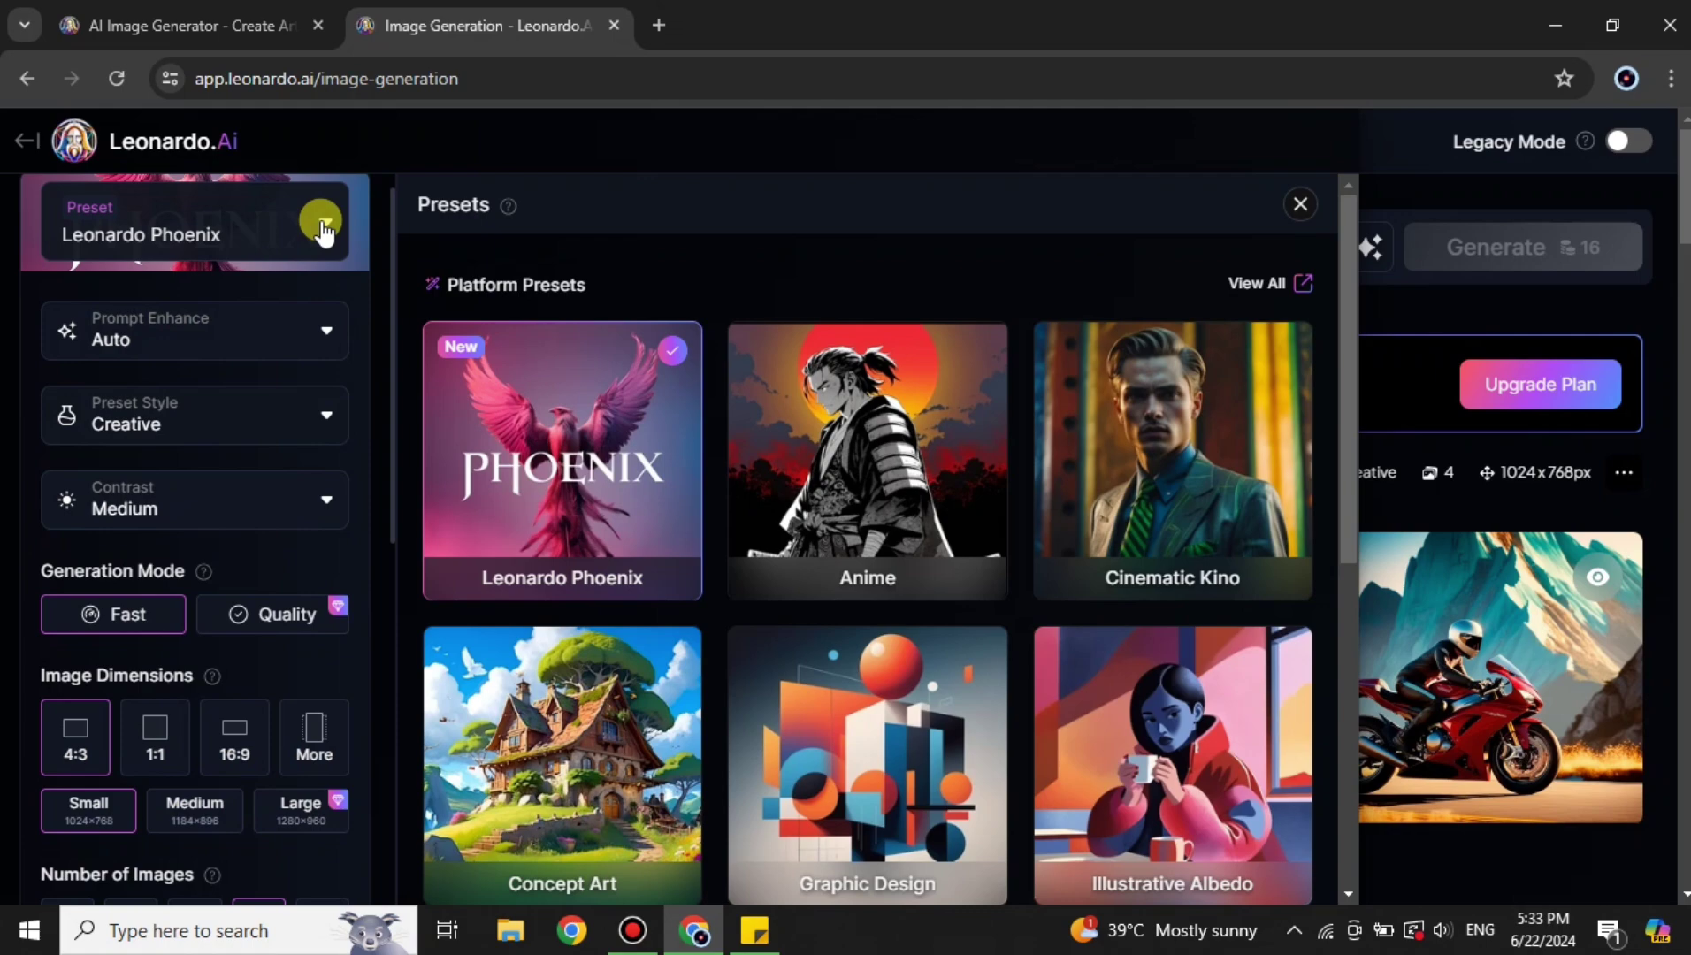
Choose the Anime preset with the Anime General preset style.
scroll(884, 495, "down", 7)
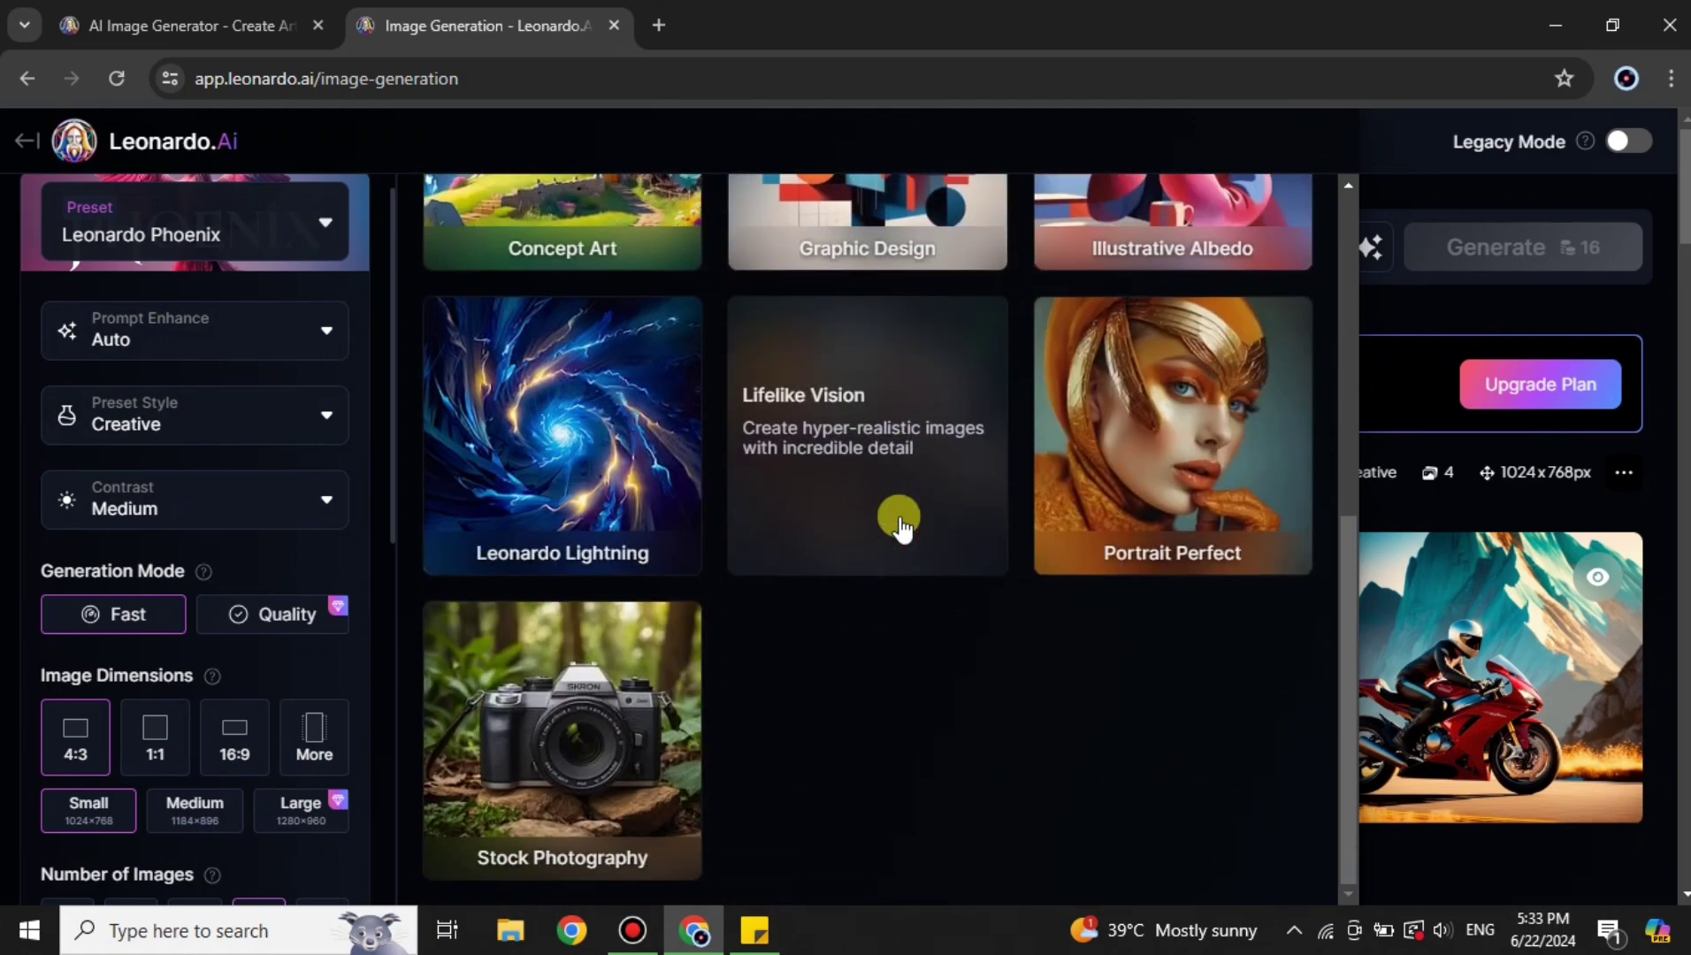
scroll(903, 529, "up", 7)
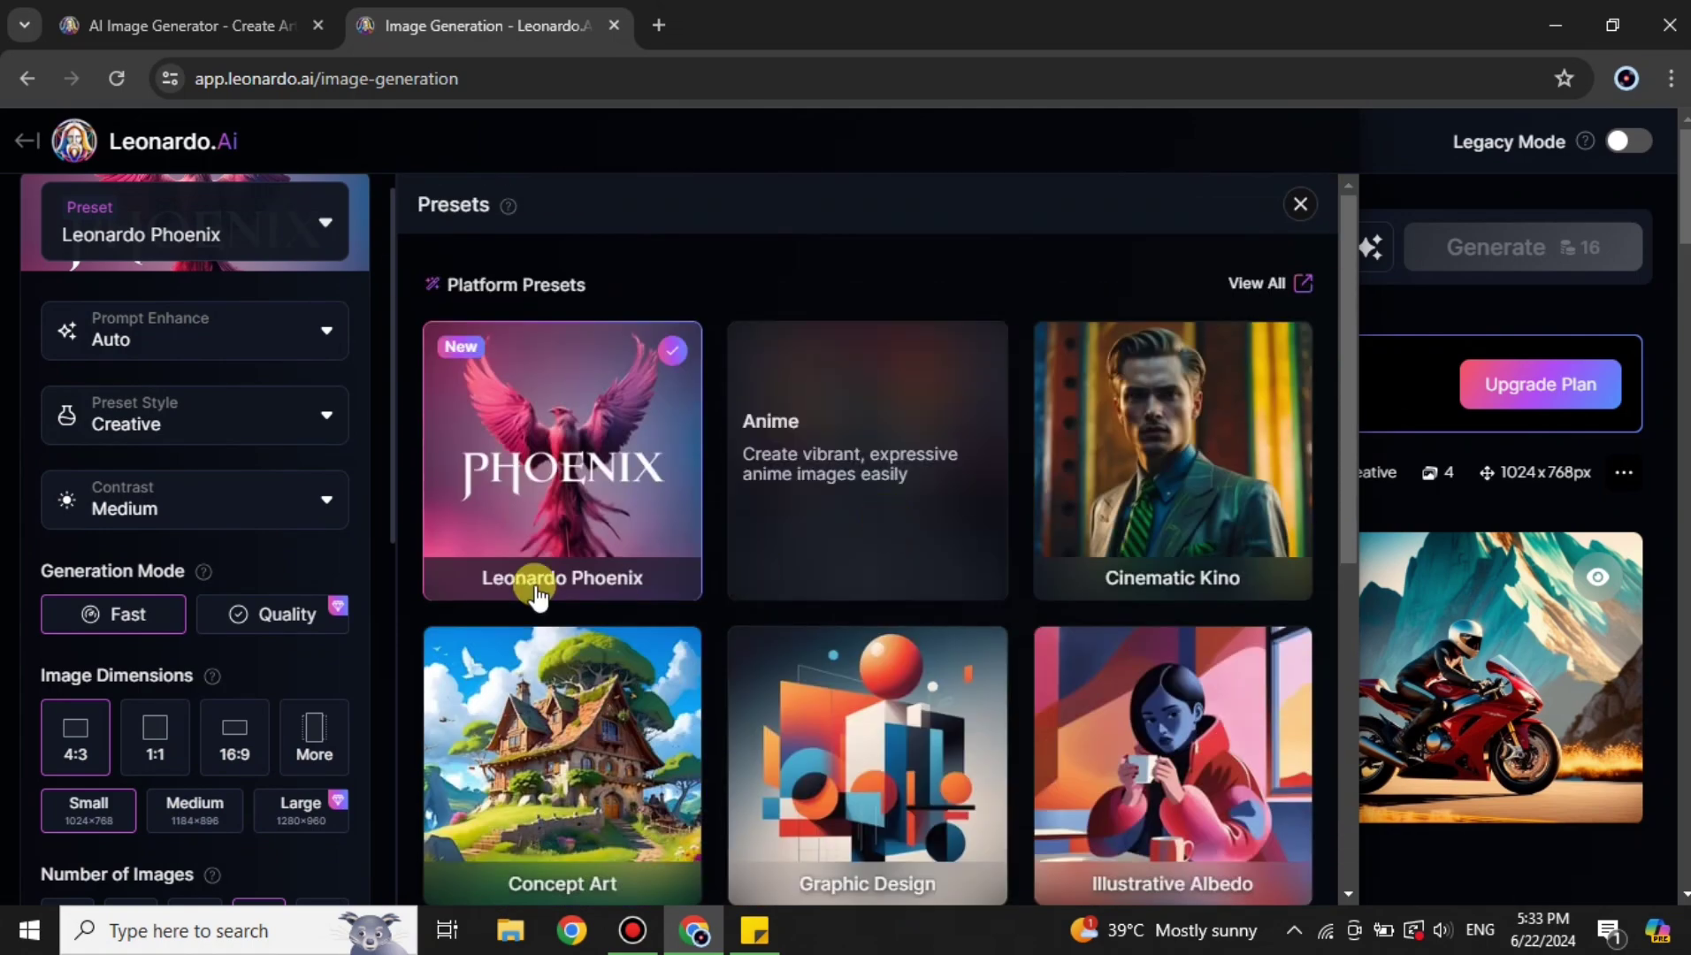
scroll(944, 844, "down", 7)
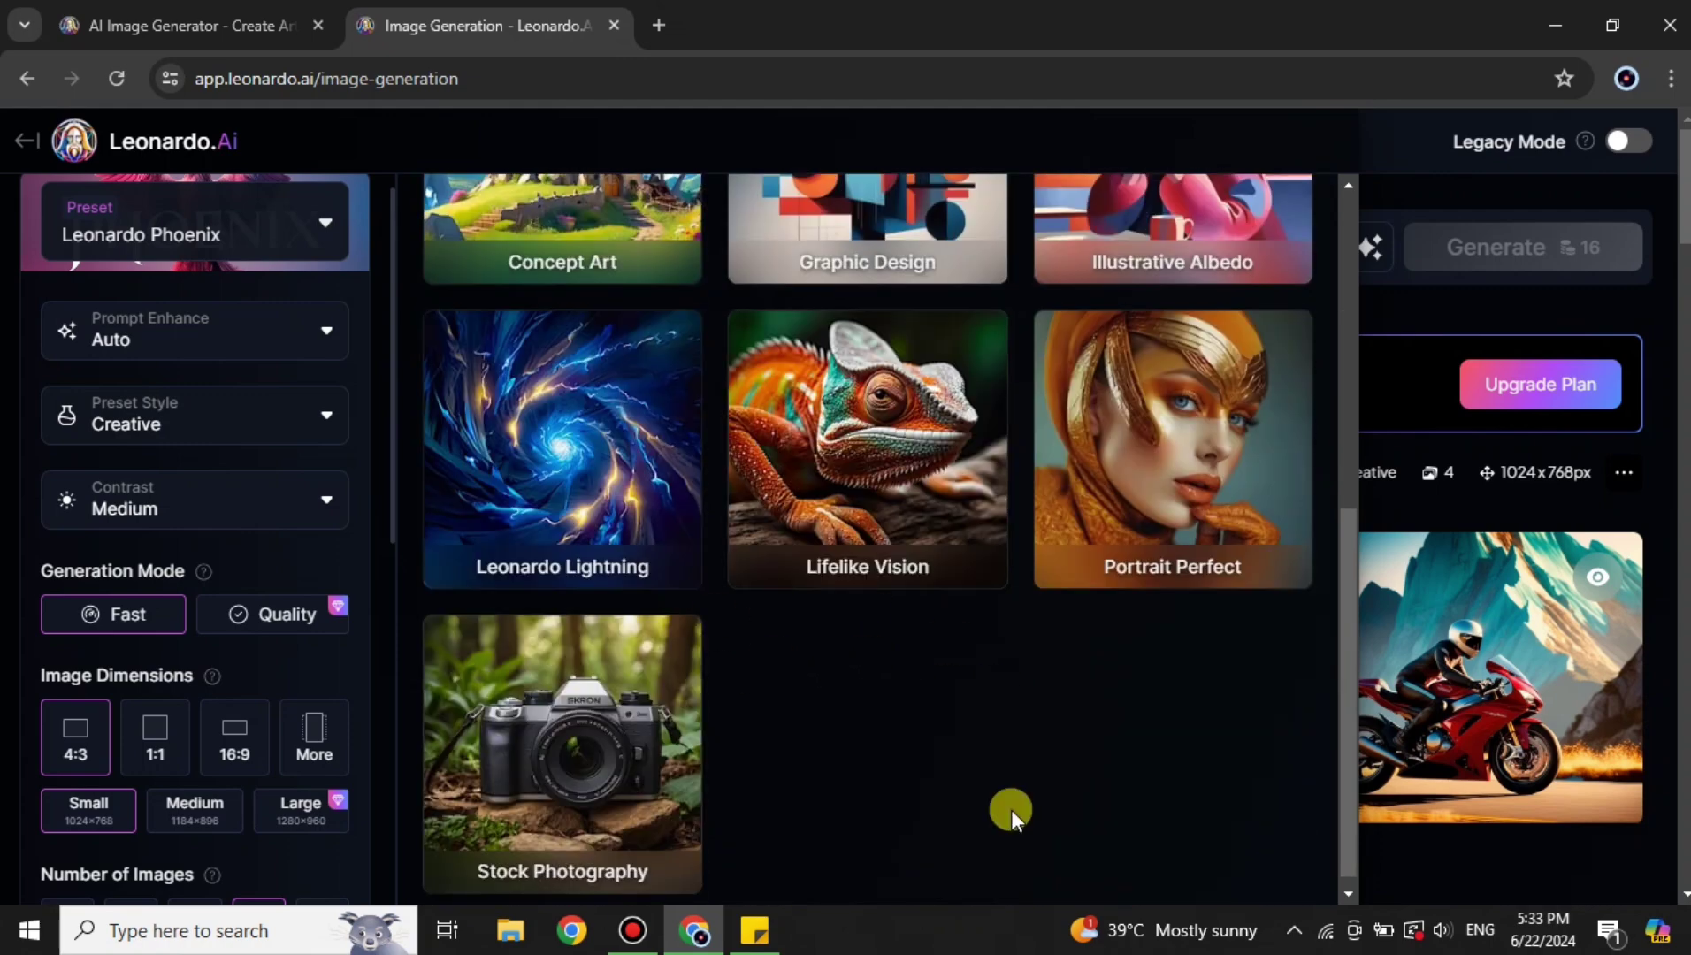
scroll(949, 730, "up", 7)
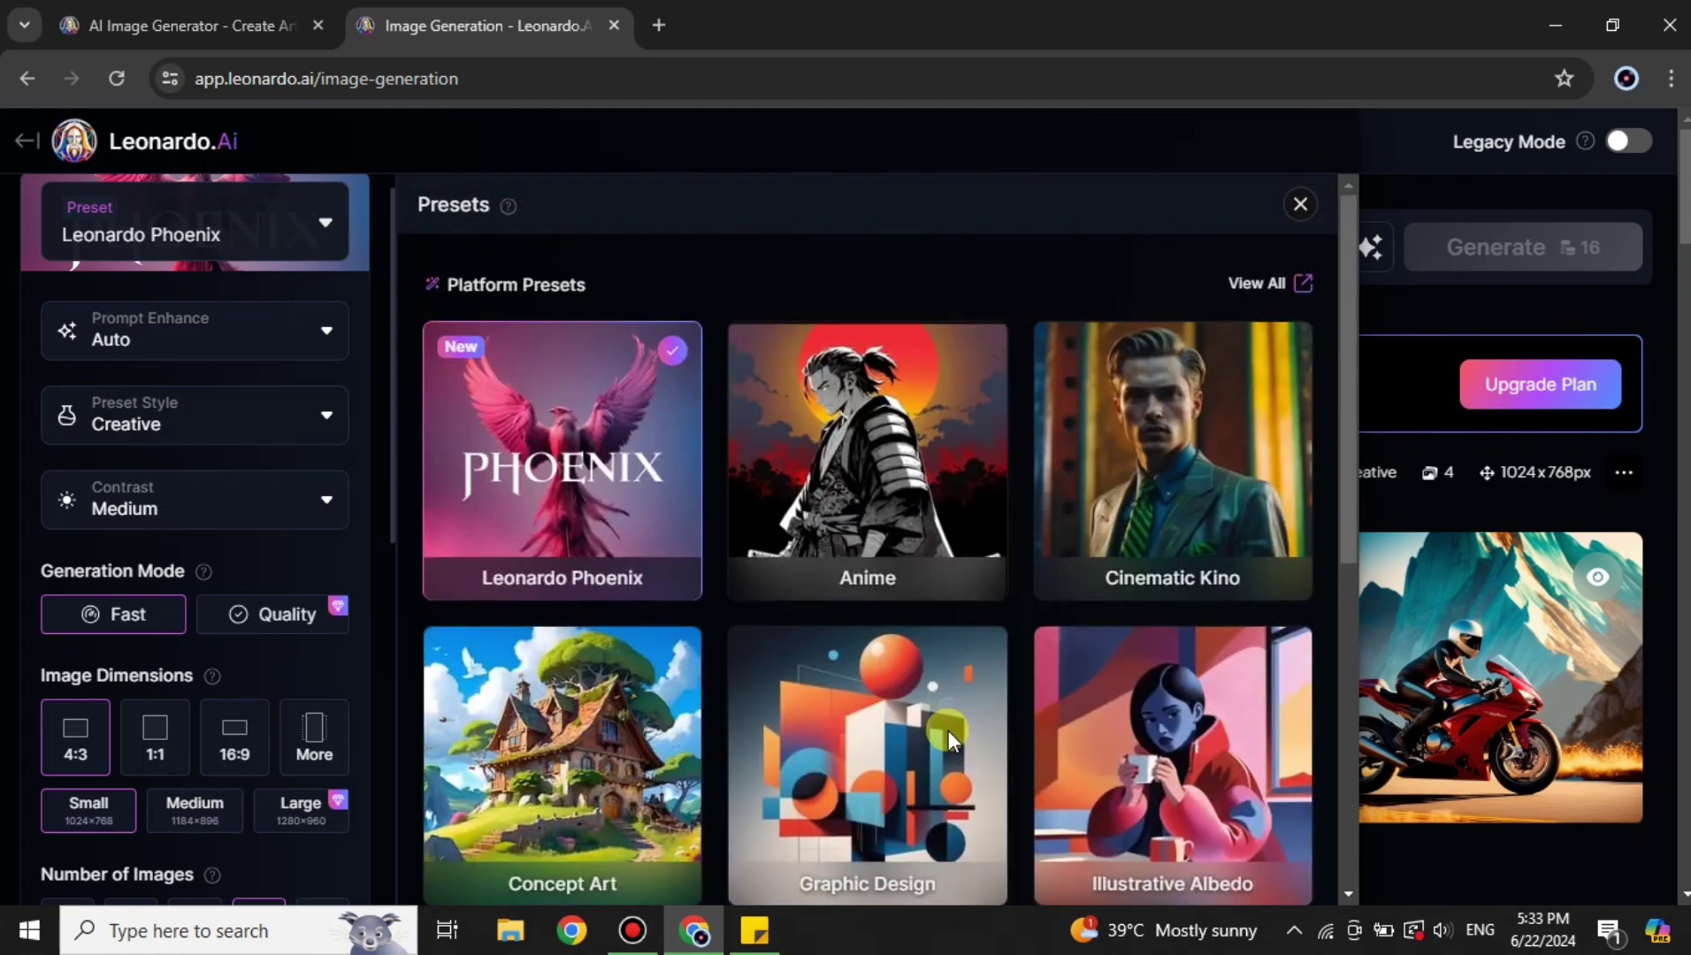
left_click(919, 422)
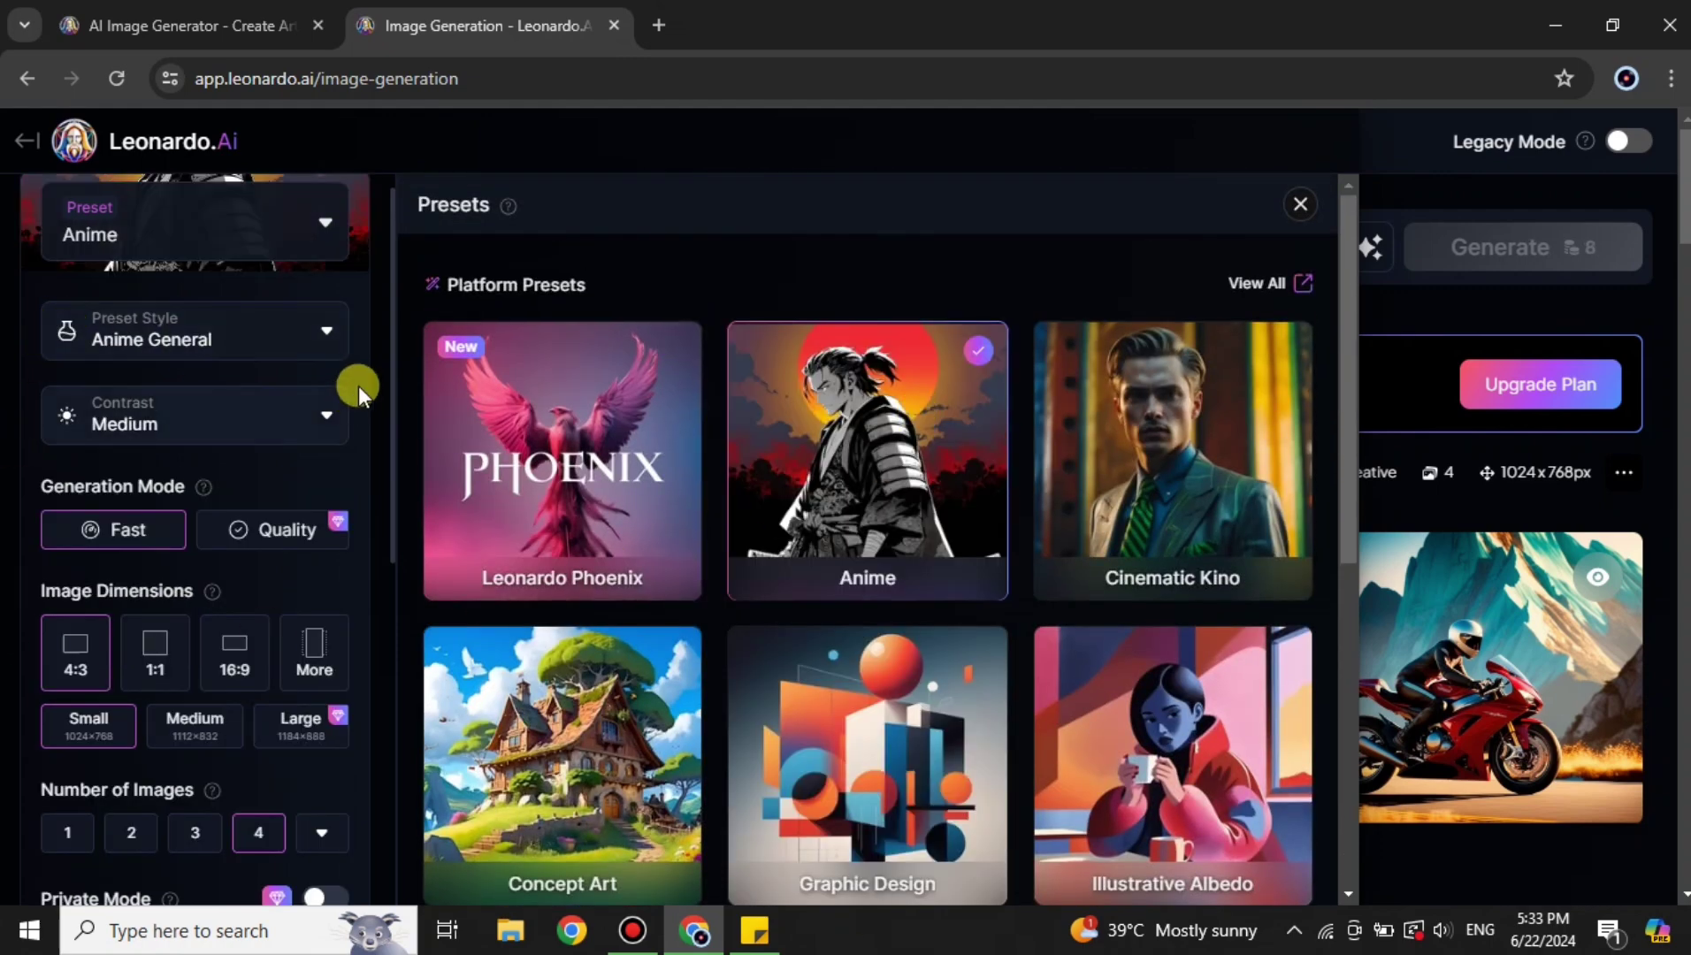
left_click(345, 341)
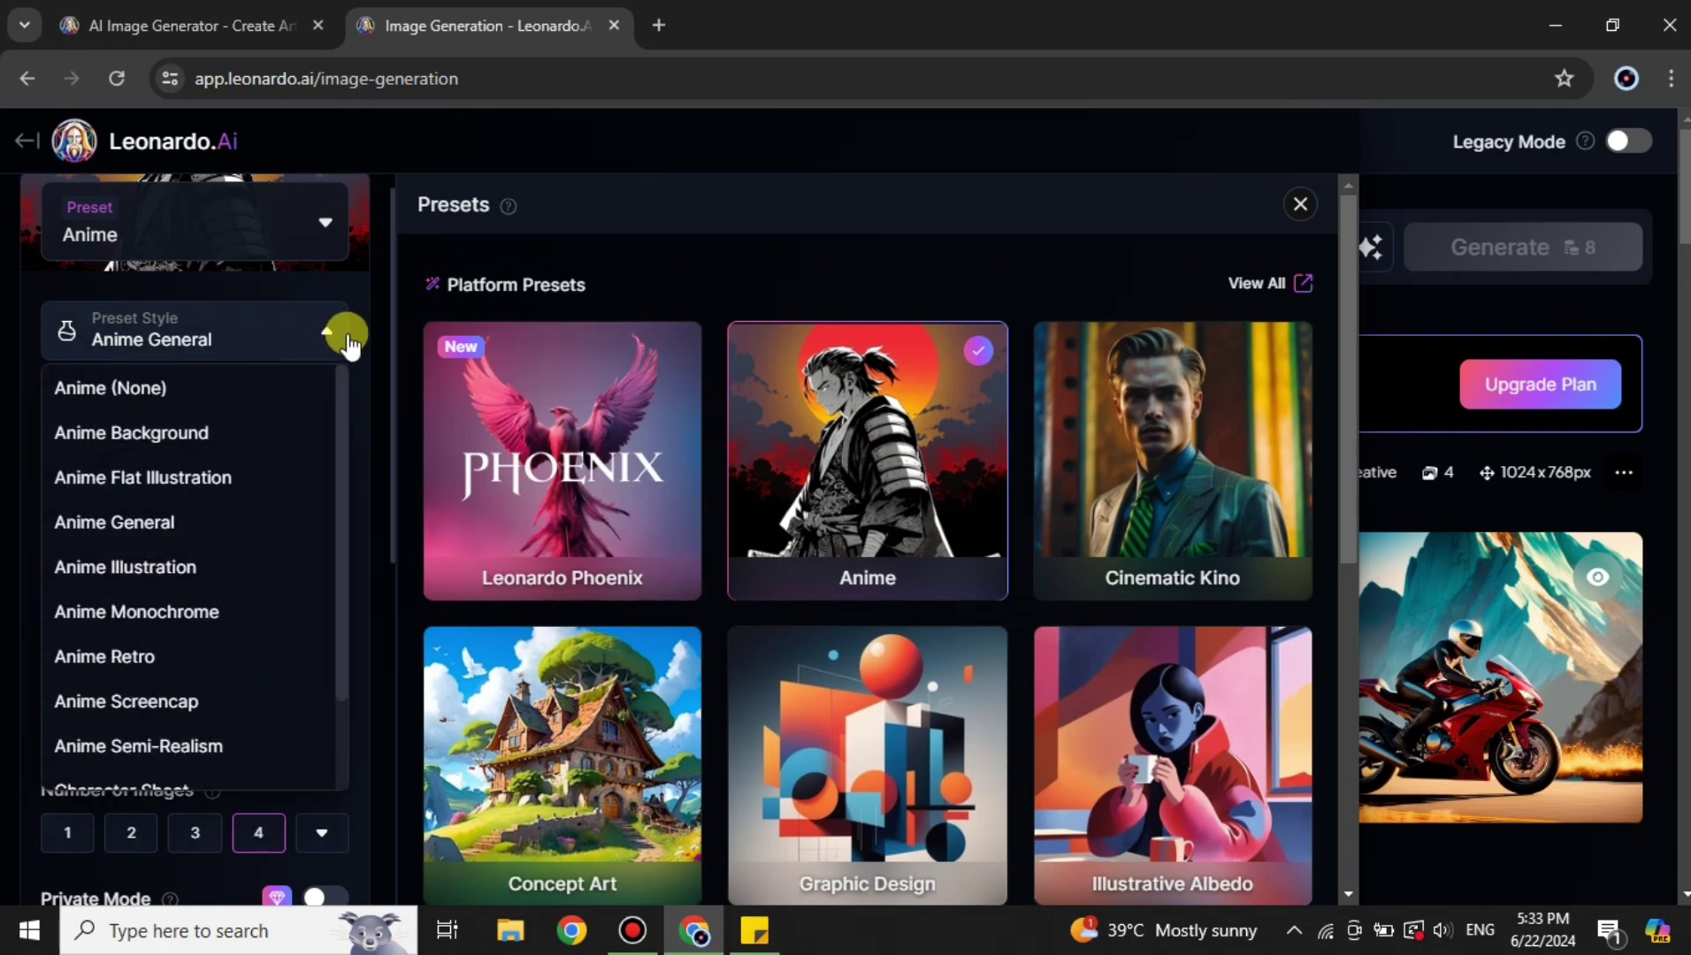
left_click(182, 523)
Verify the model is Leonardo Anime XL and close the Presets gallery.
scroll(309, 659, "down", 7)
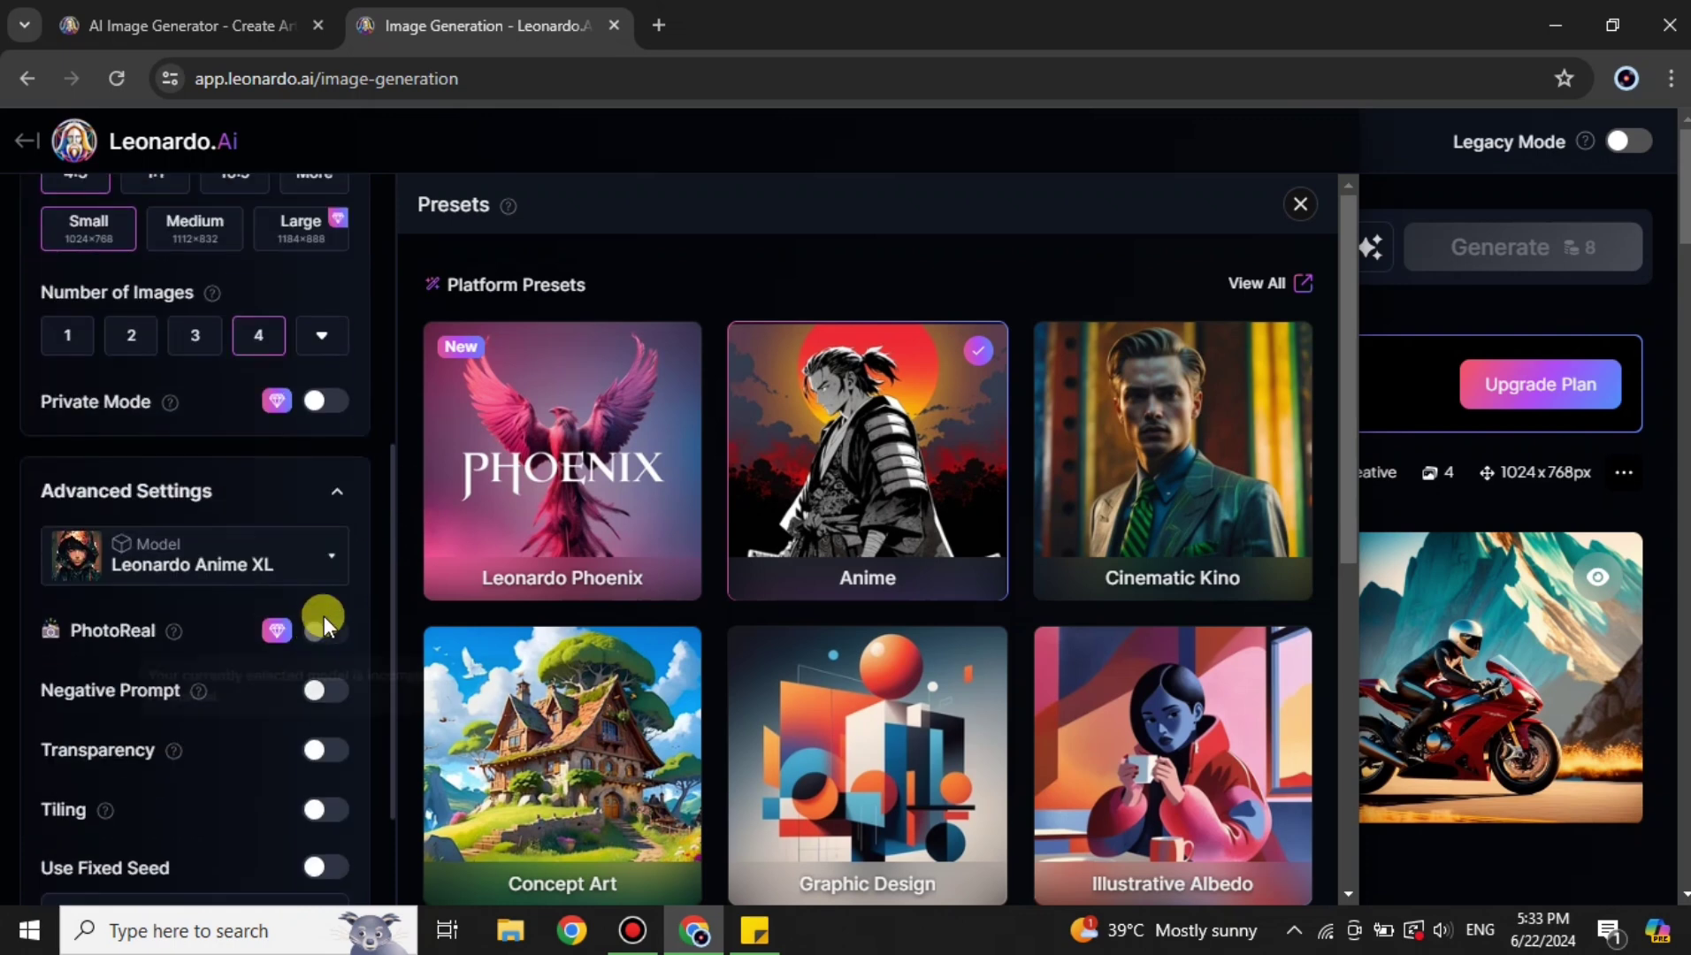
left_click(341, 413)
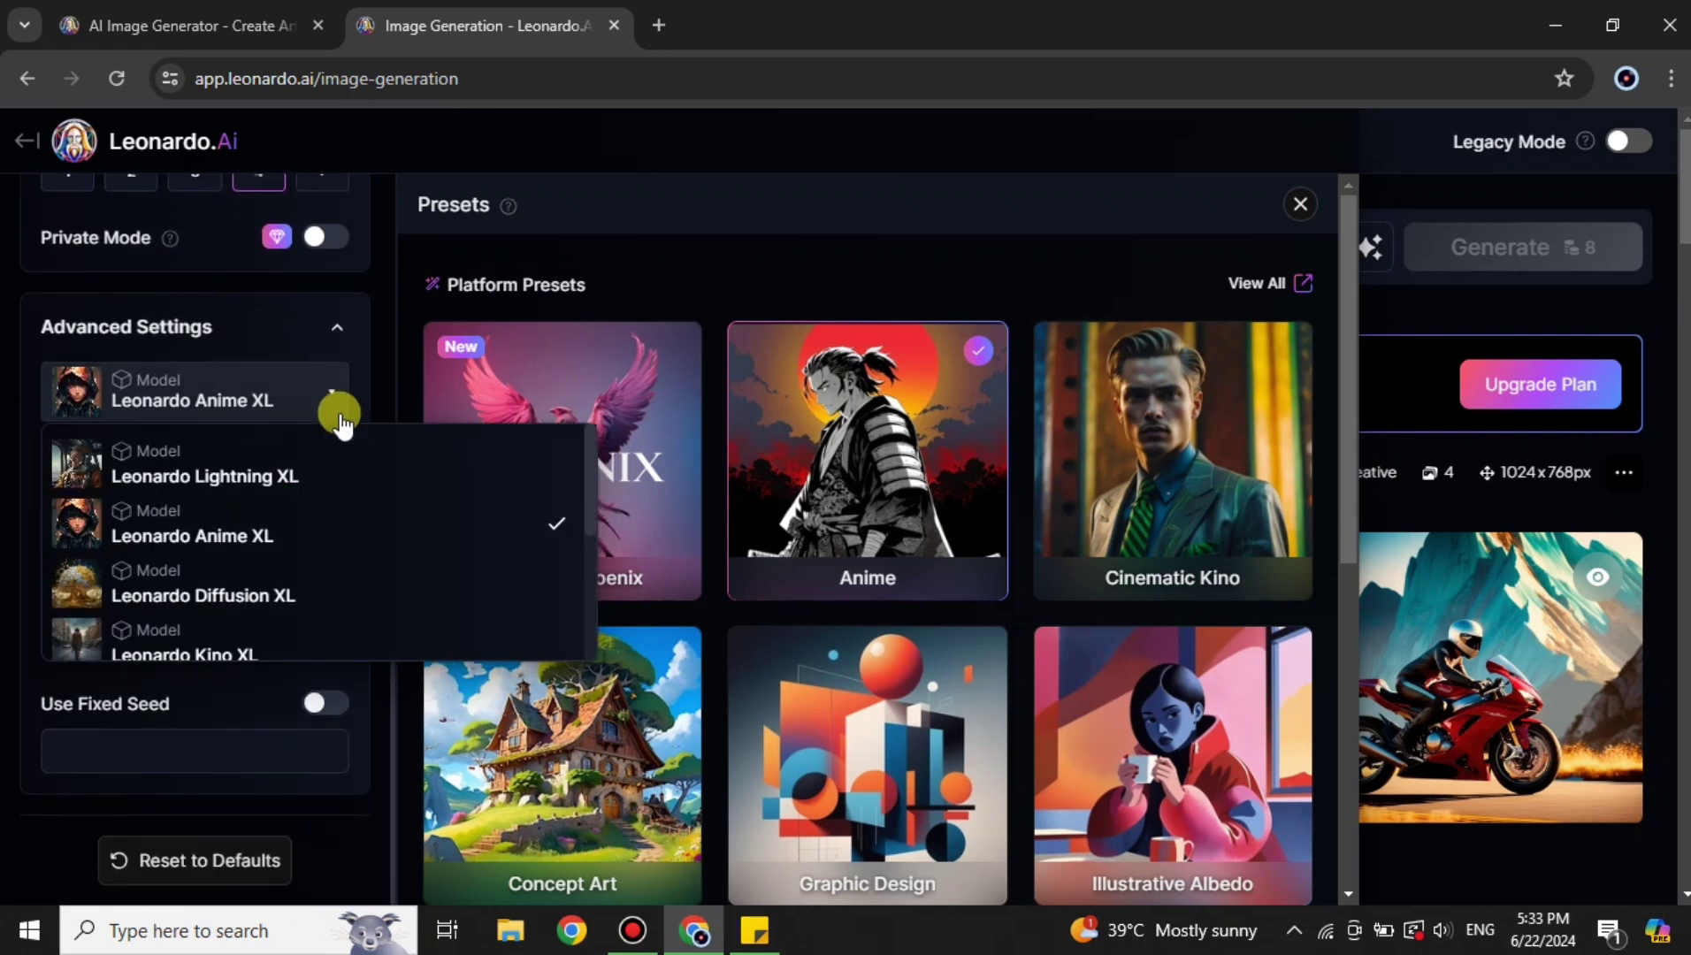
scroll(305, 606, "down", 3)
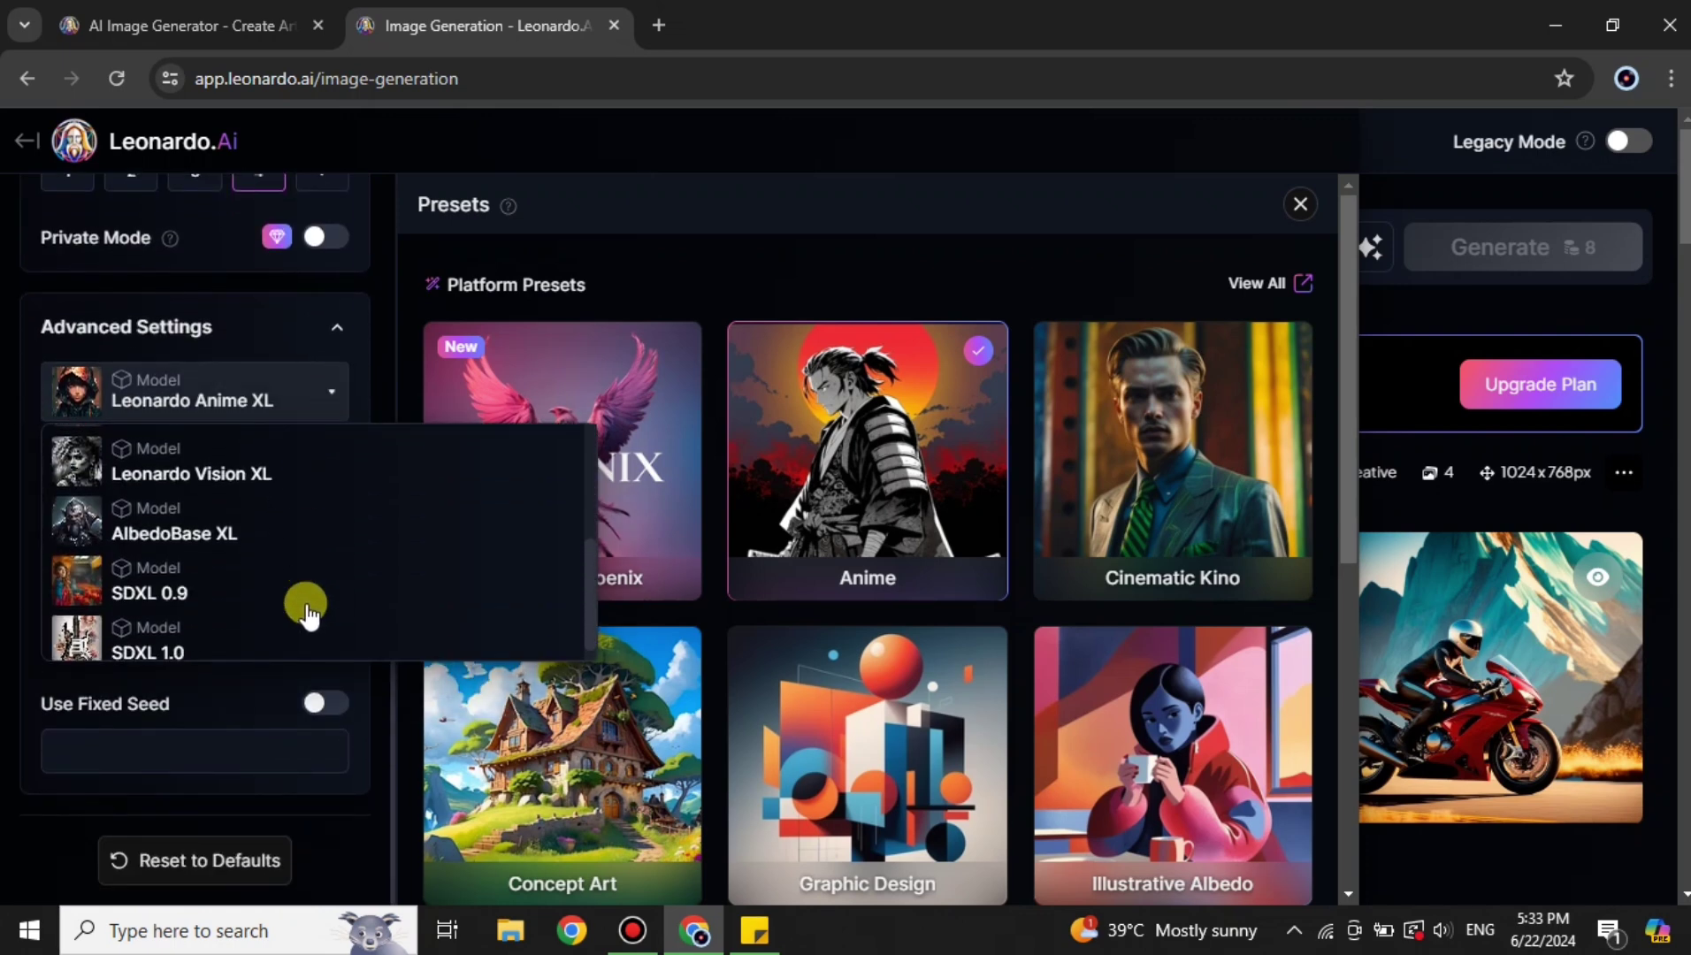
scroll(305, 611, "up", 2)
scroll(305, 610, "down", 3)
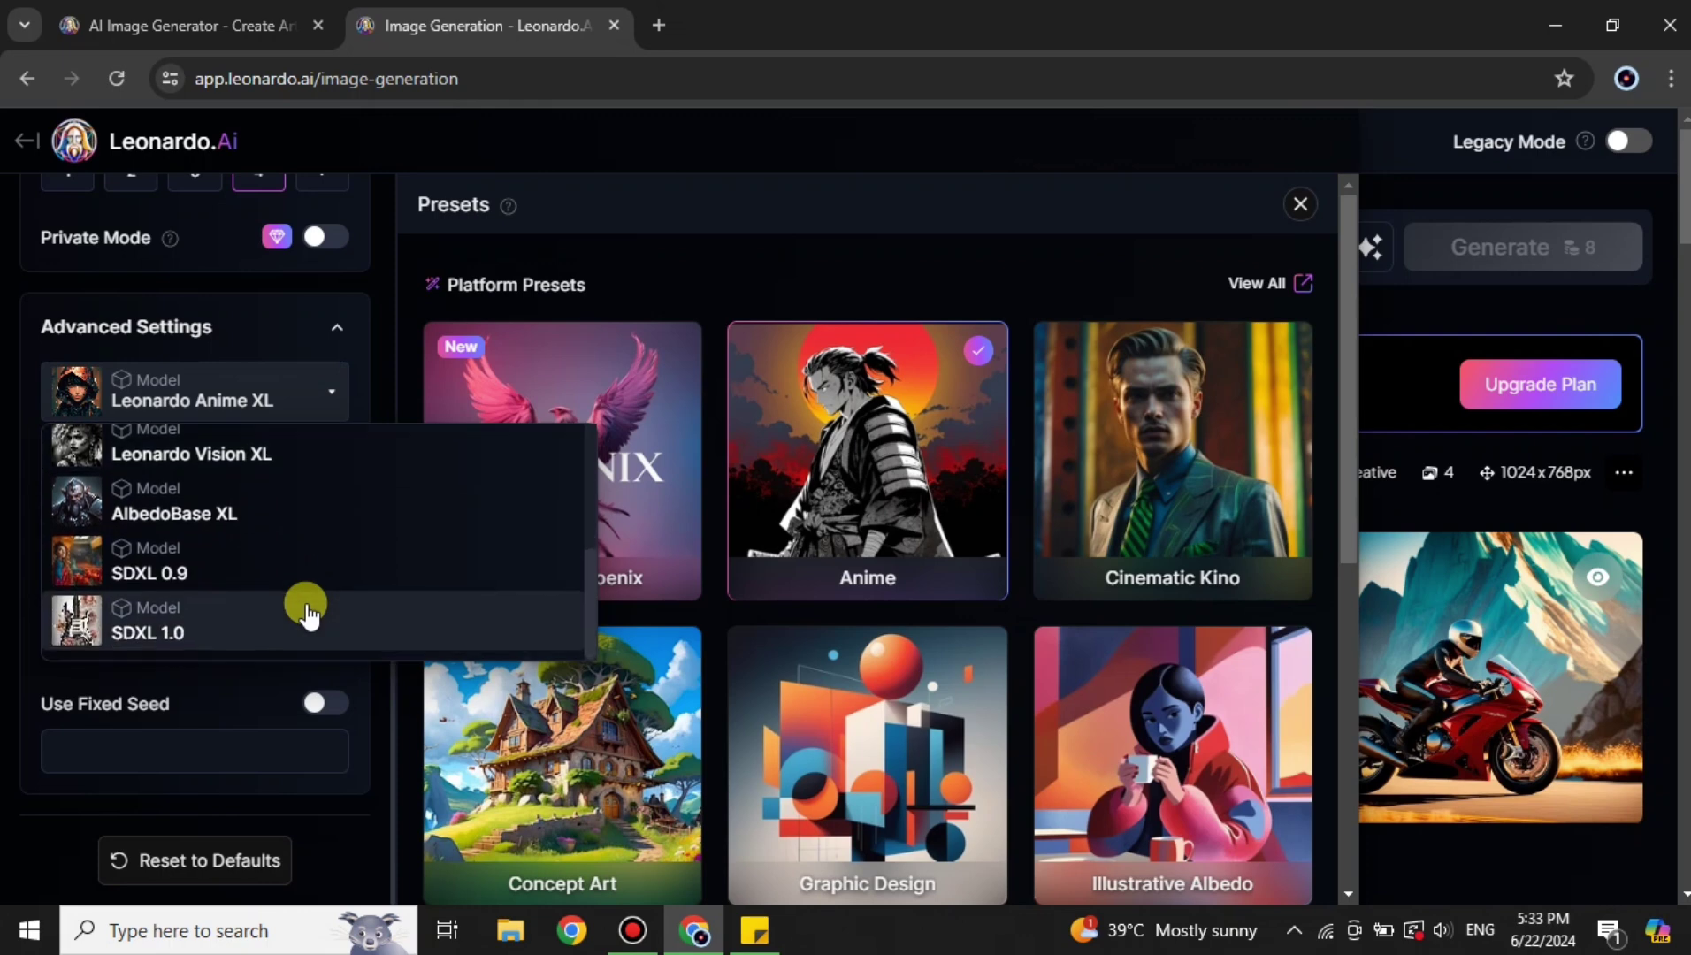
scroll(305, 609, "up", 4)
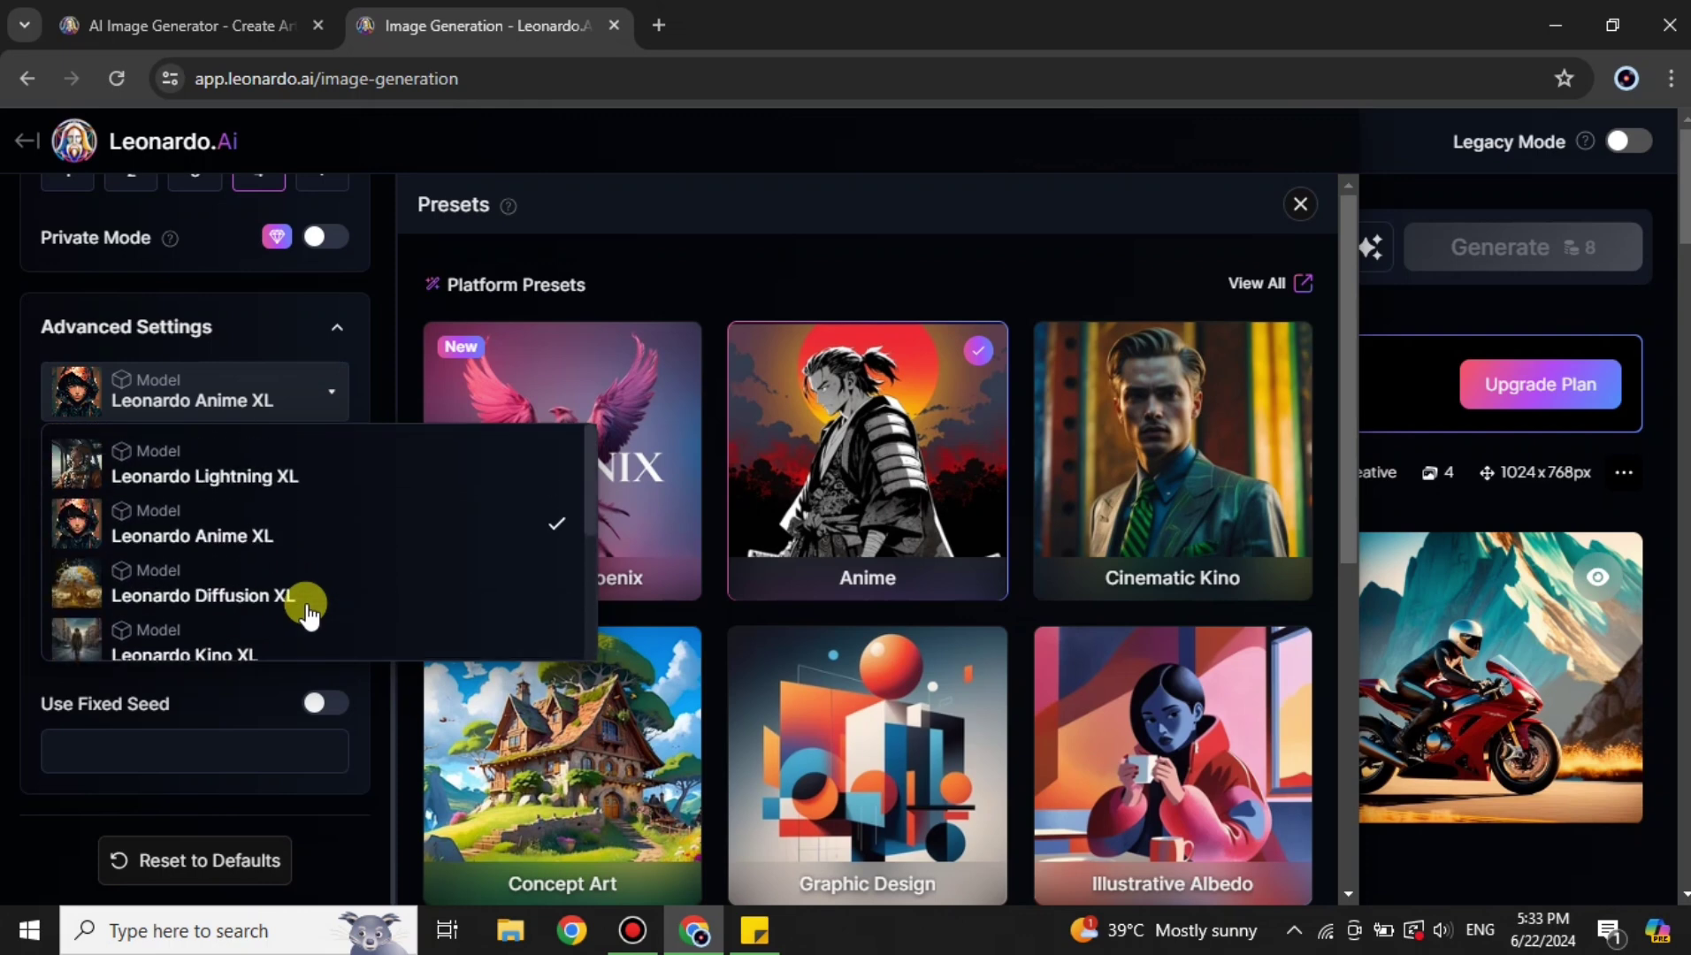
left_click(336, 332)
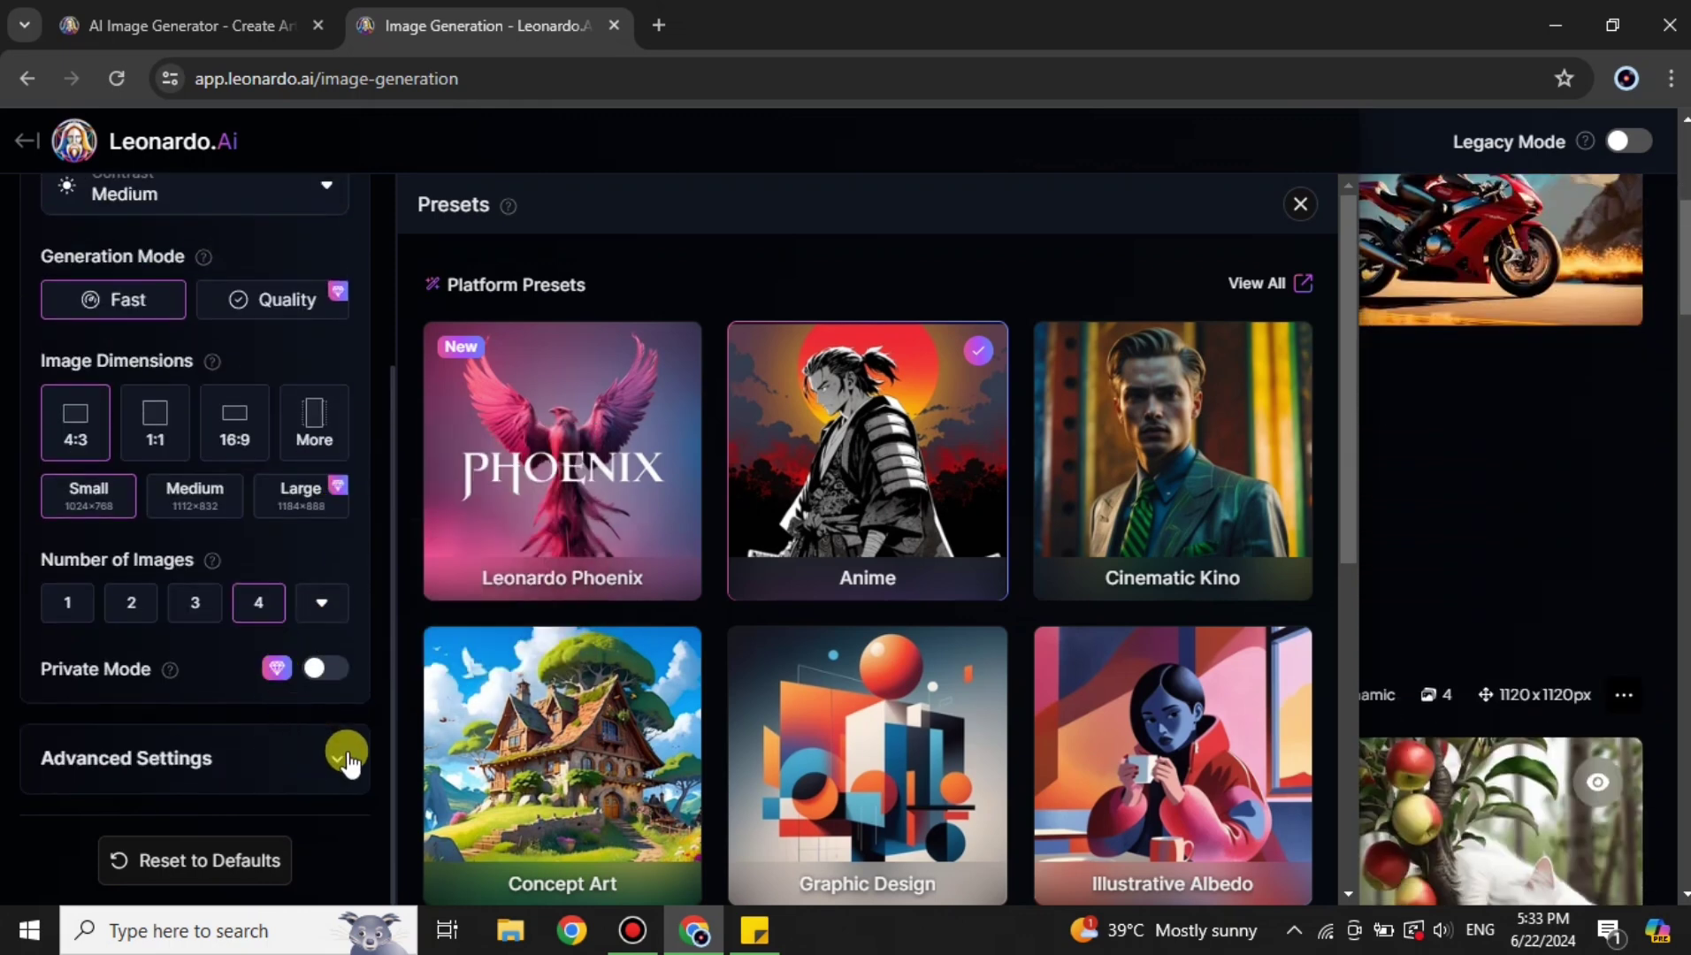
left_click(347, 759)
mouse_move(310, 471)
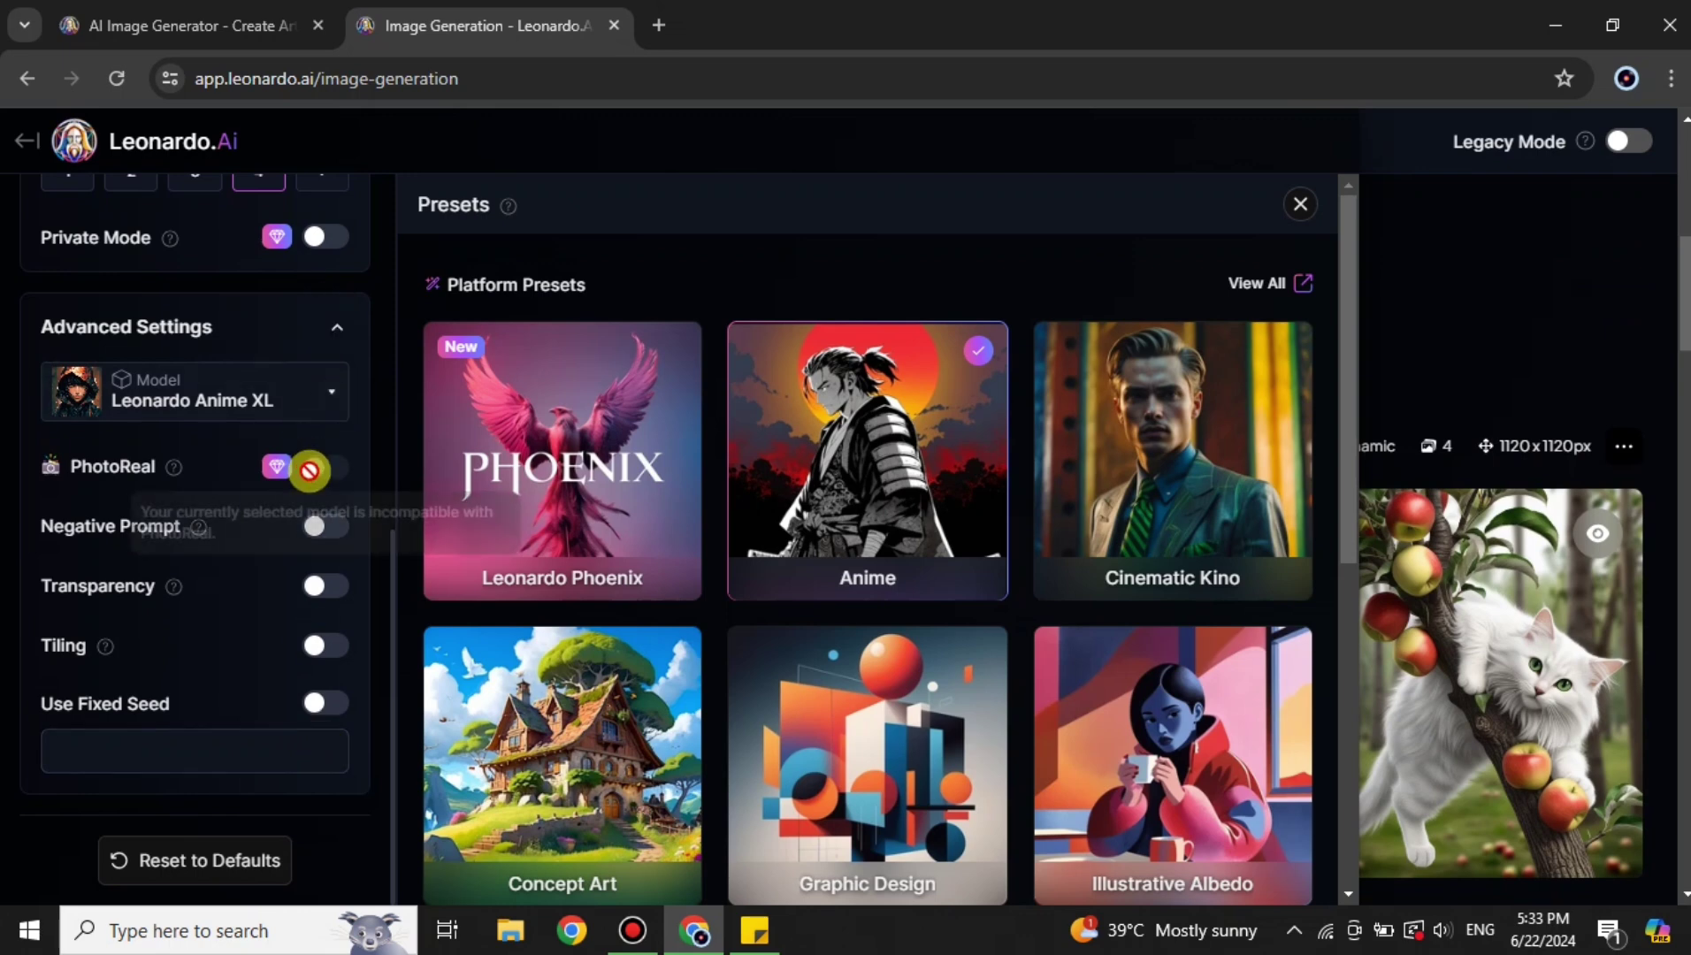
scroll(796, 280, "up", 5)
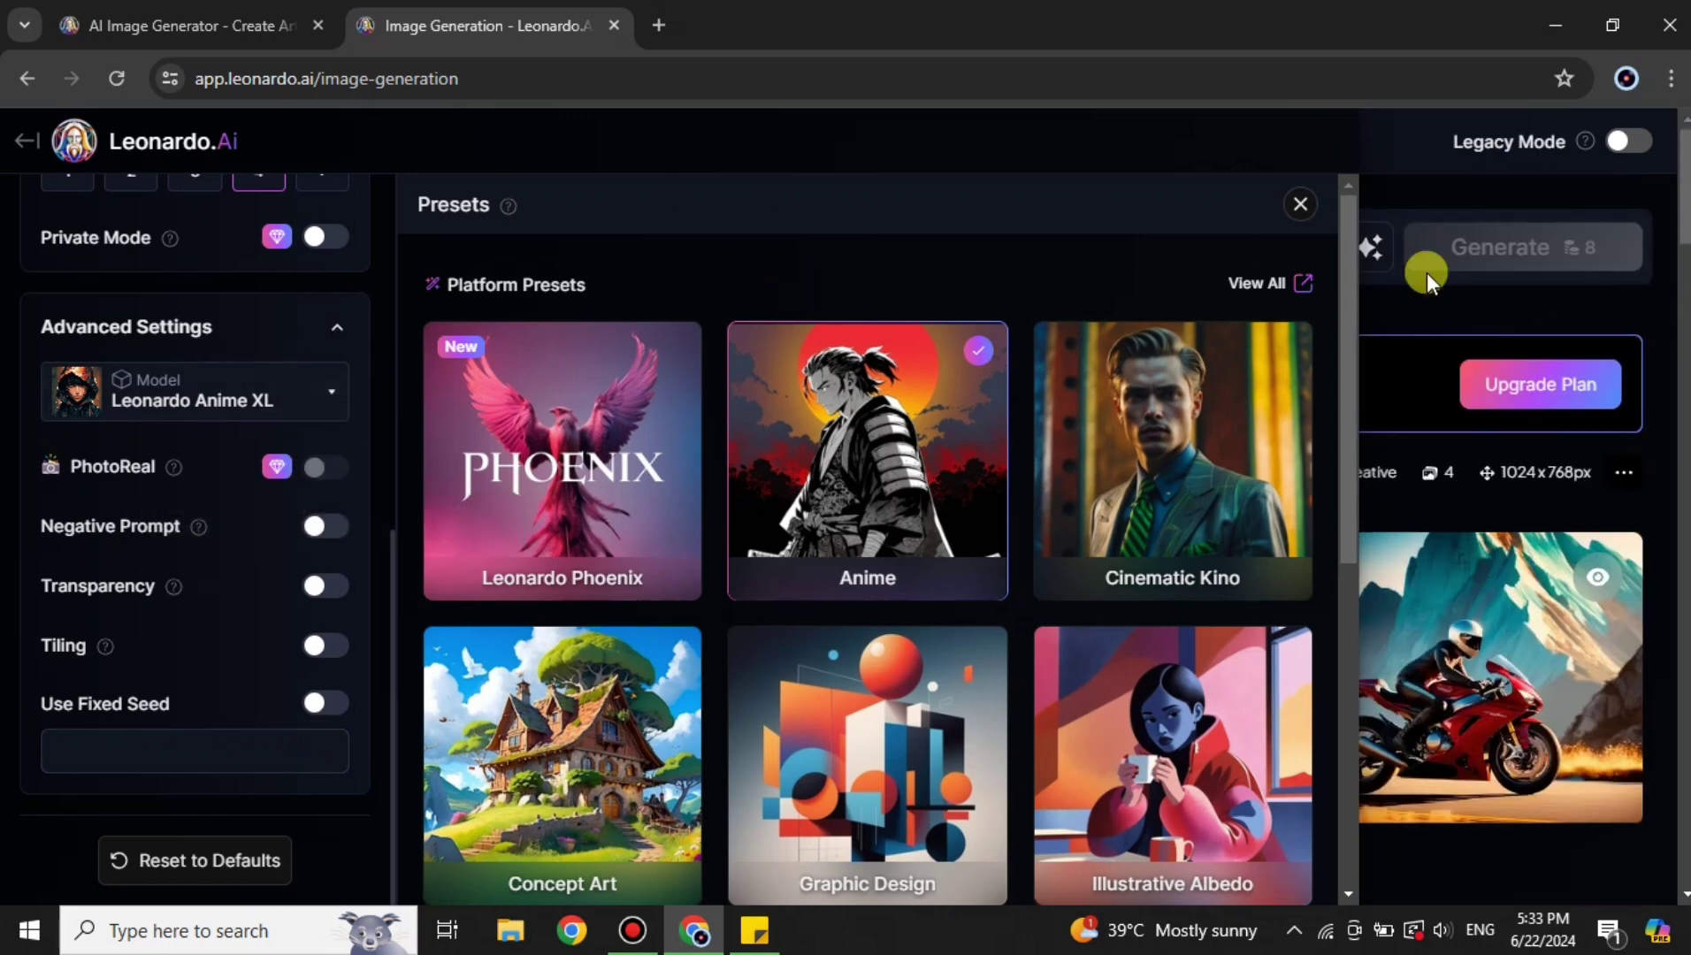
left_click(1299, 205)
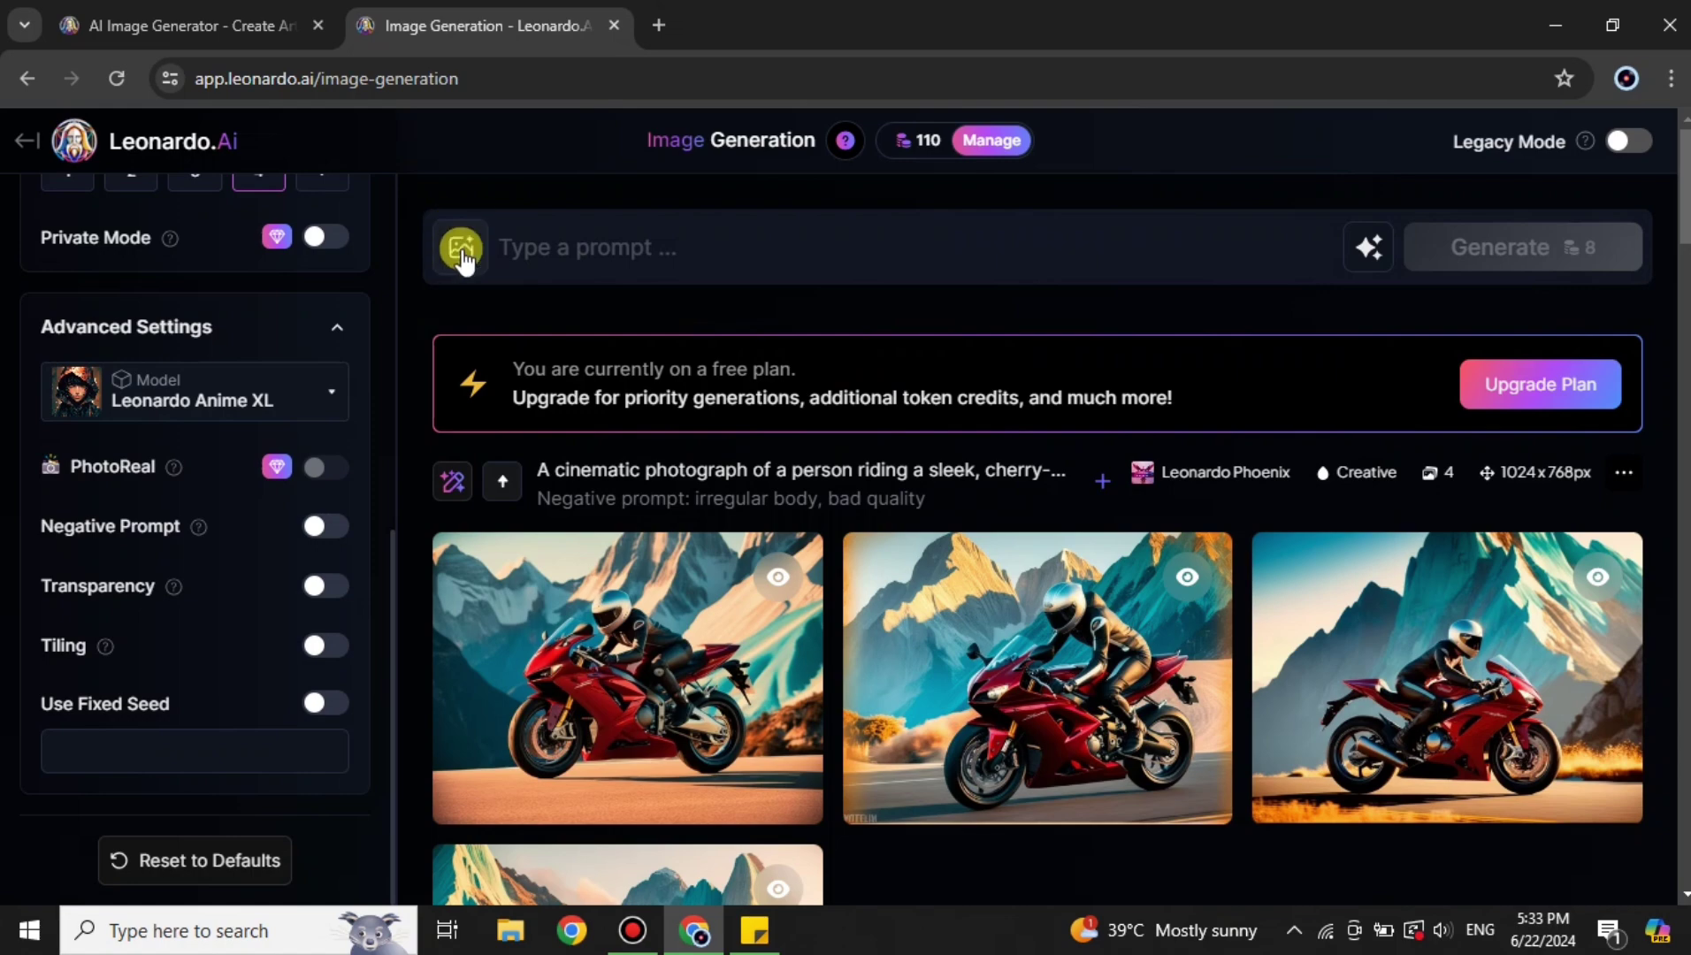
Choose Style Reference under the prompt bar's Image Guidance options.
left_click(461, 259)
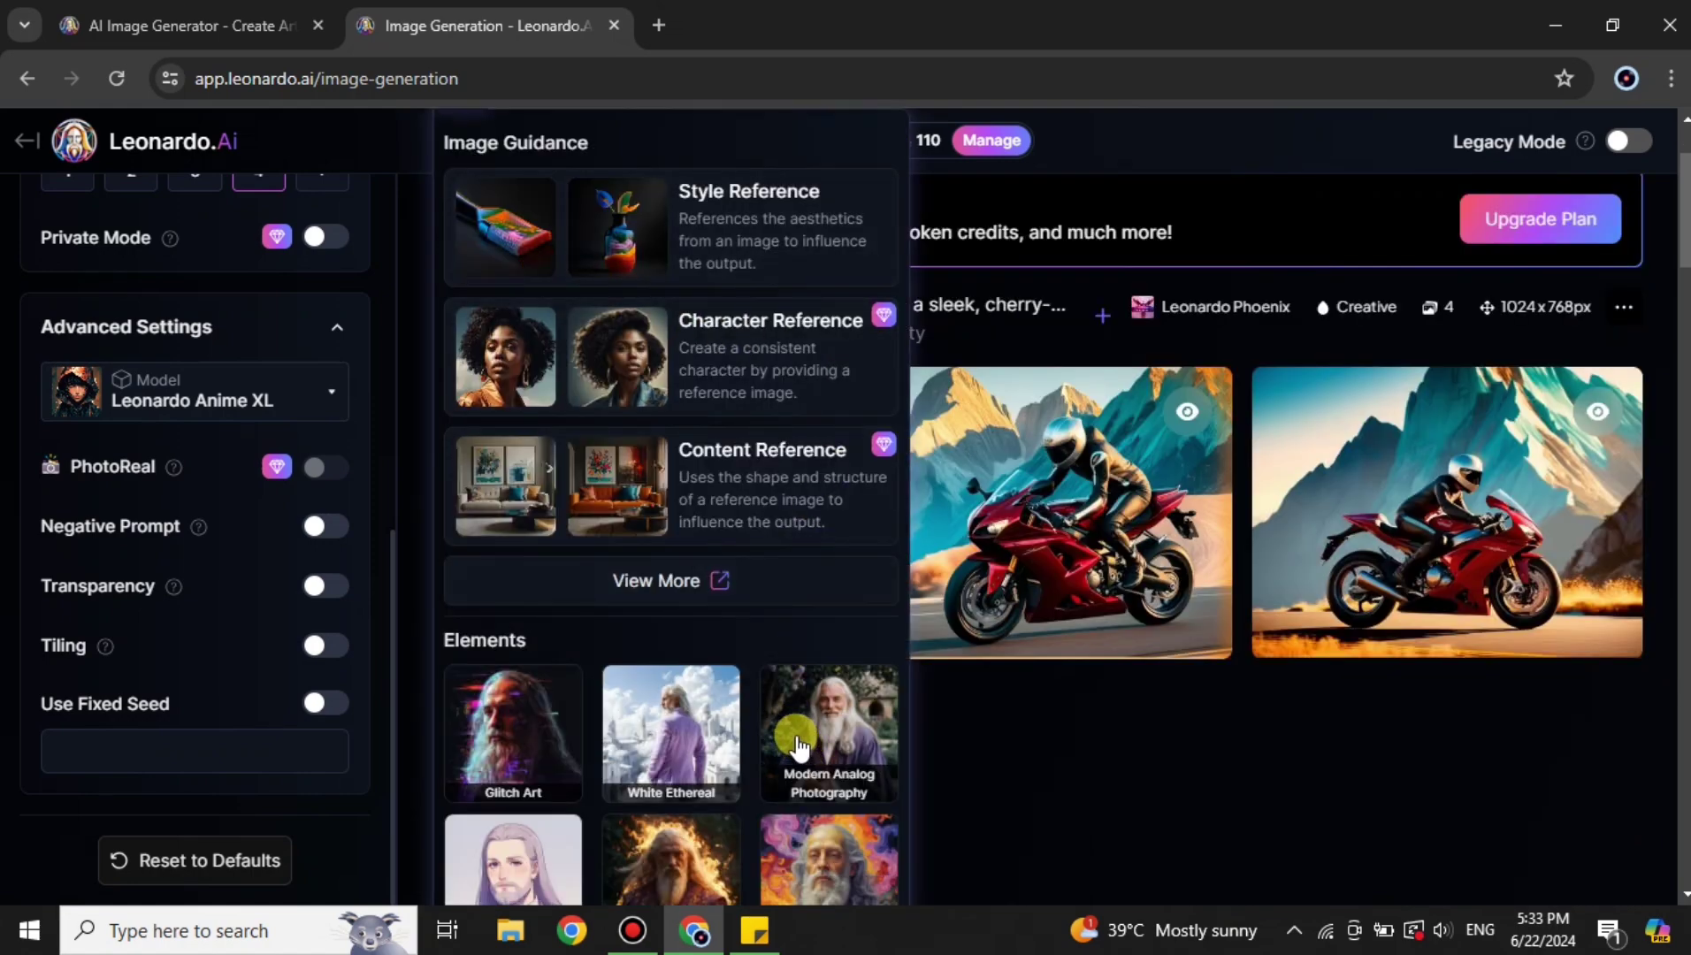
mouse_move(1126, 482)
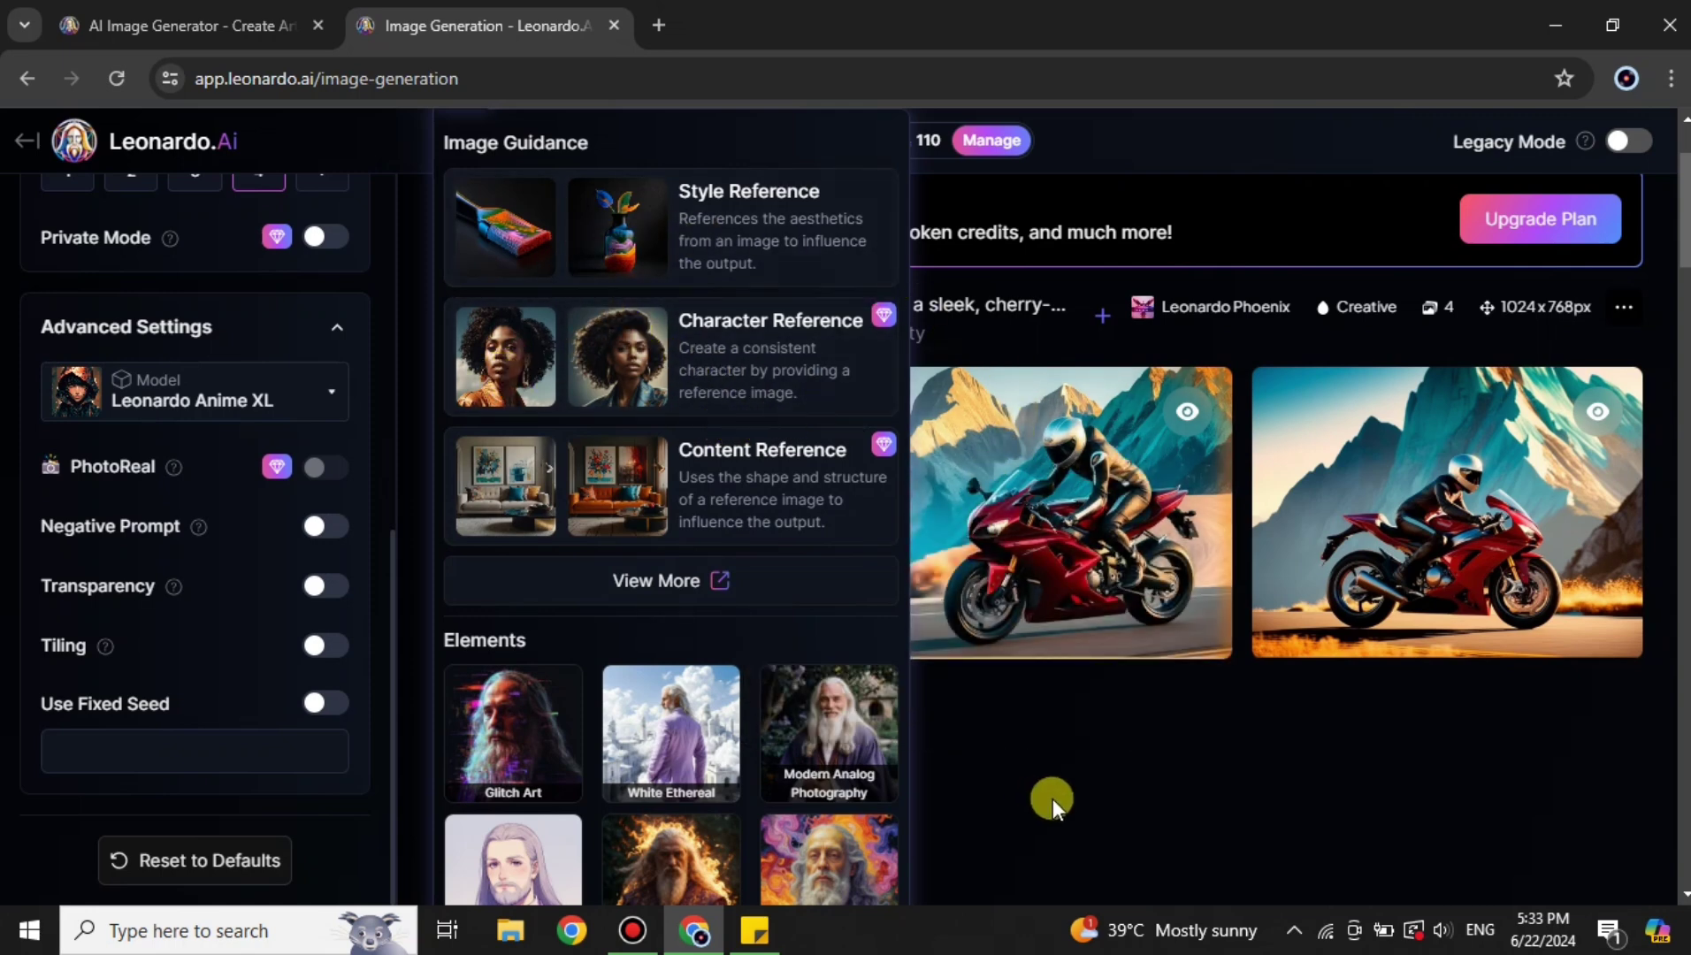
left_click(740, 236)
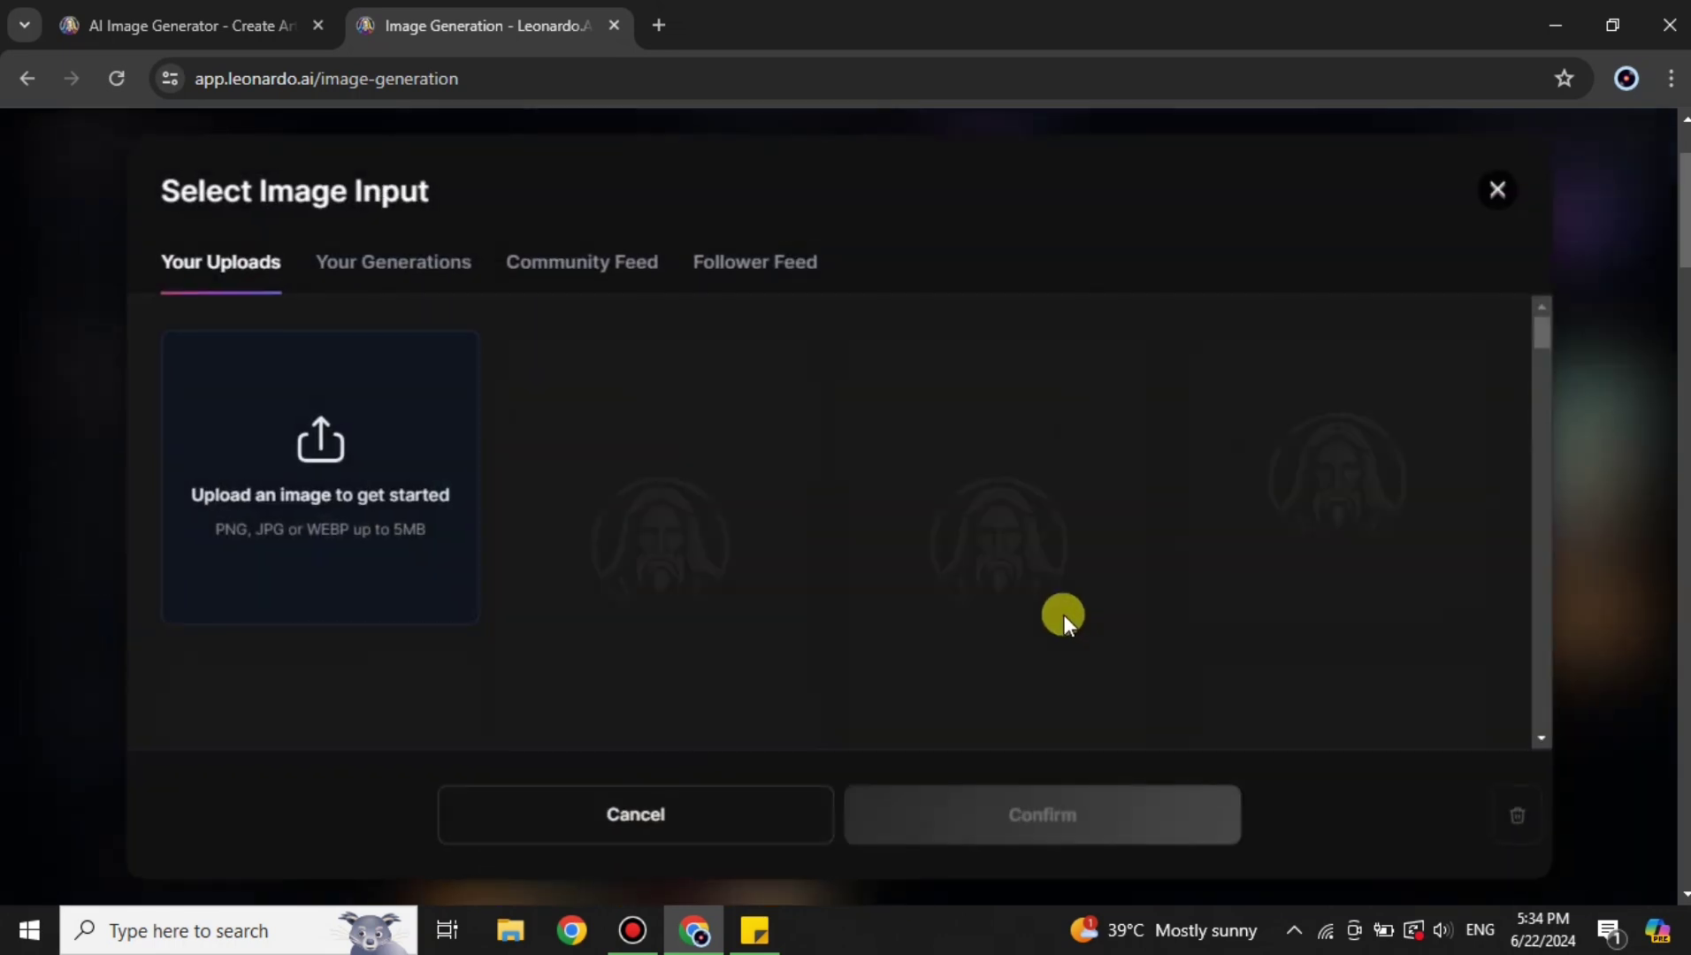
Upload the woman portrait and attach it as a Mid-strength style reference.
left_click(310, 480)
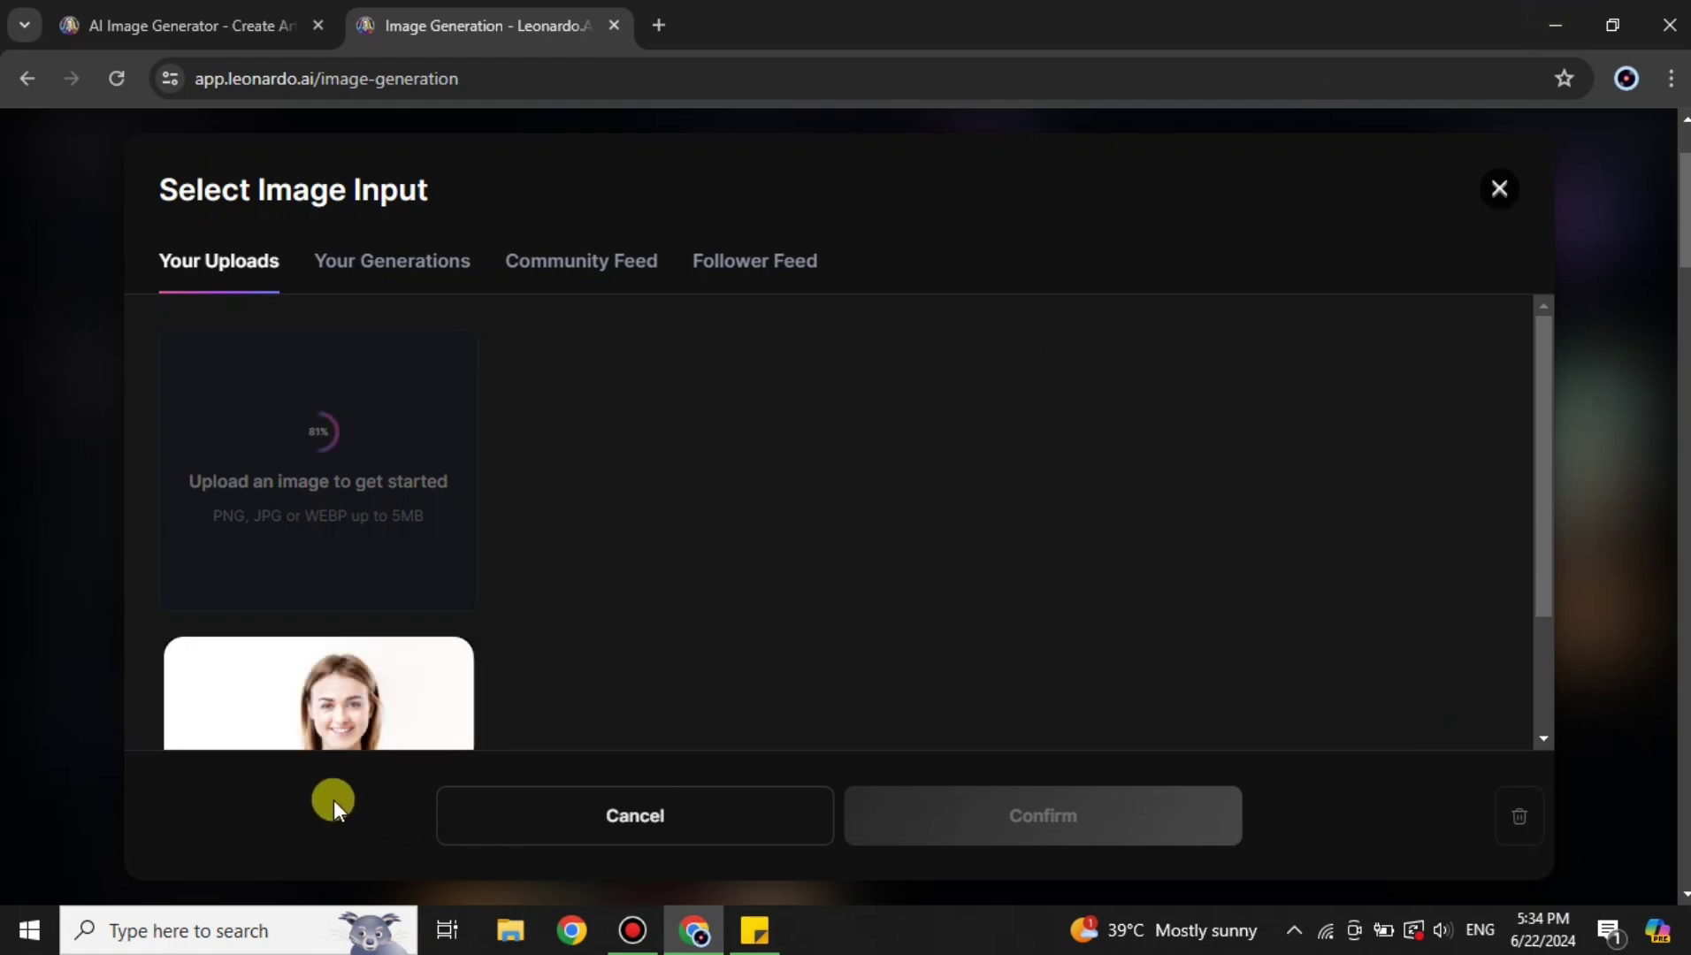
left_click(330, 734)
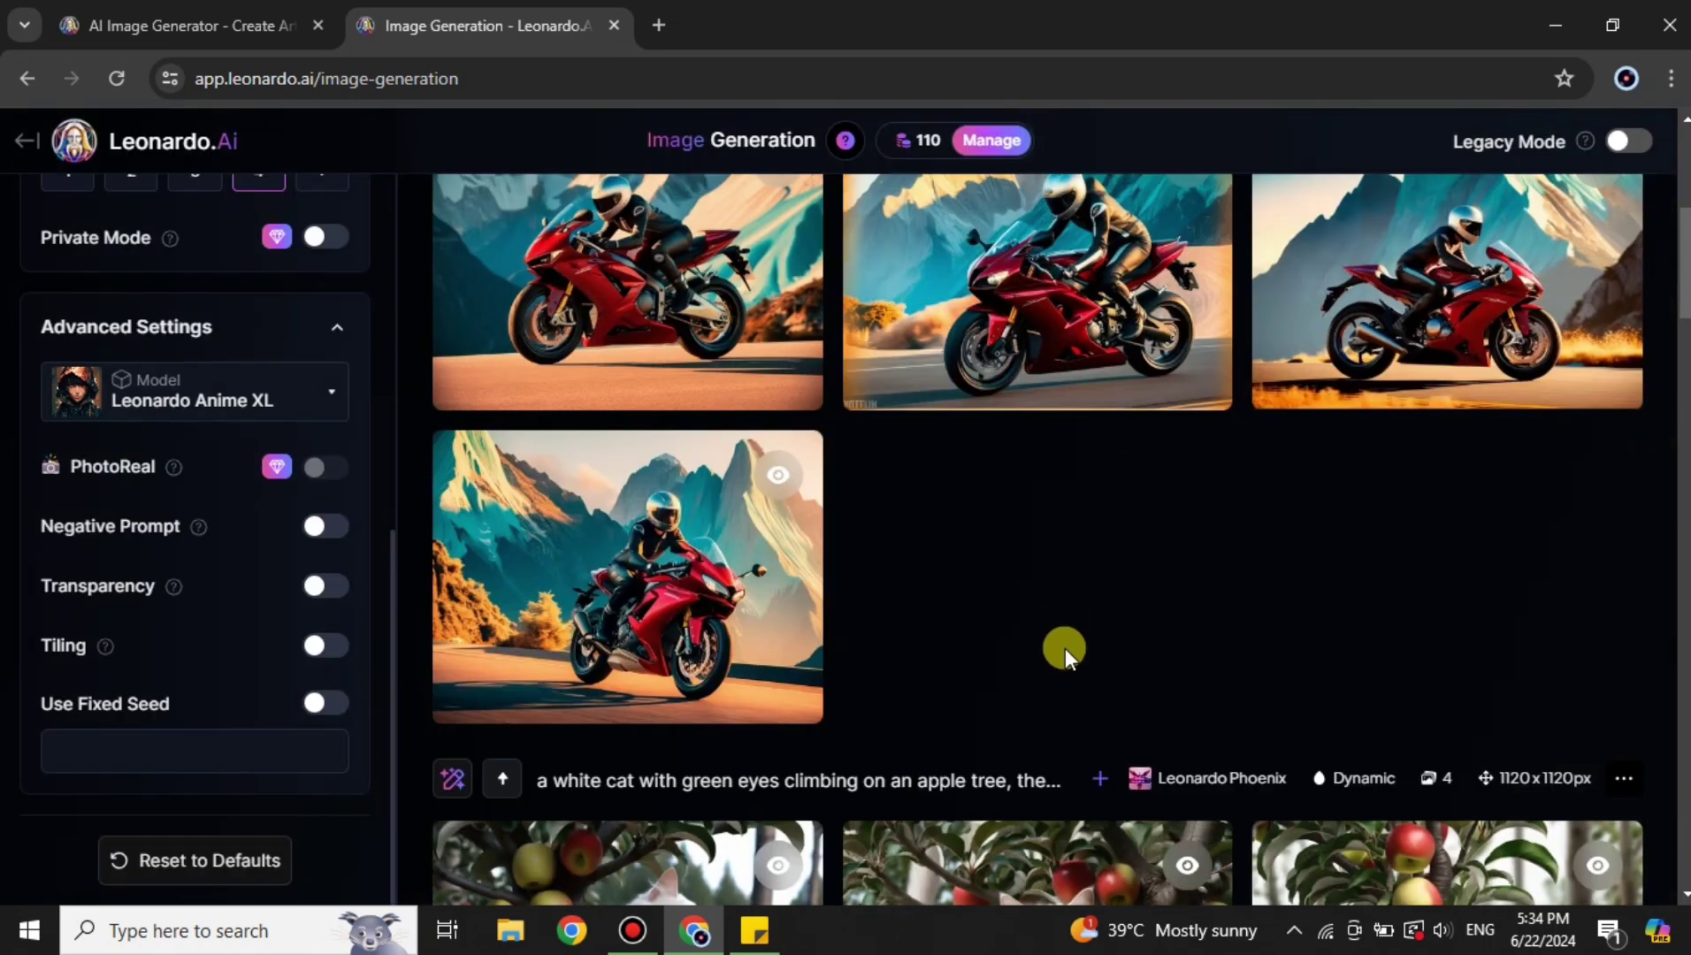
scroll(981, 602, "up", 6)
mouse_move(457, 332)
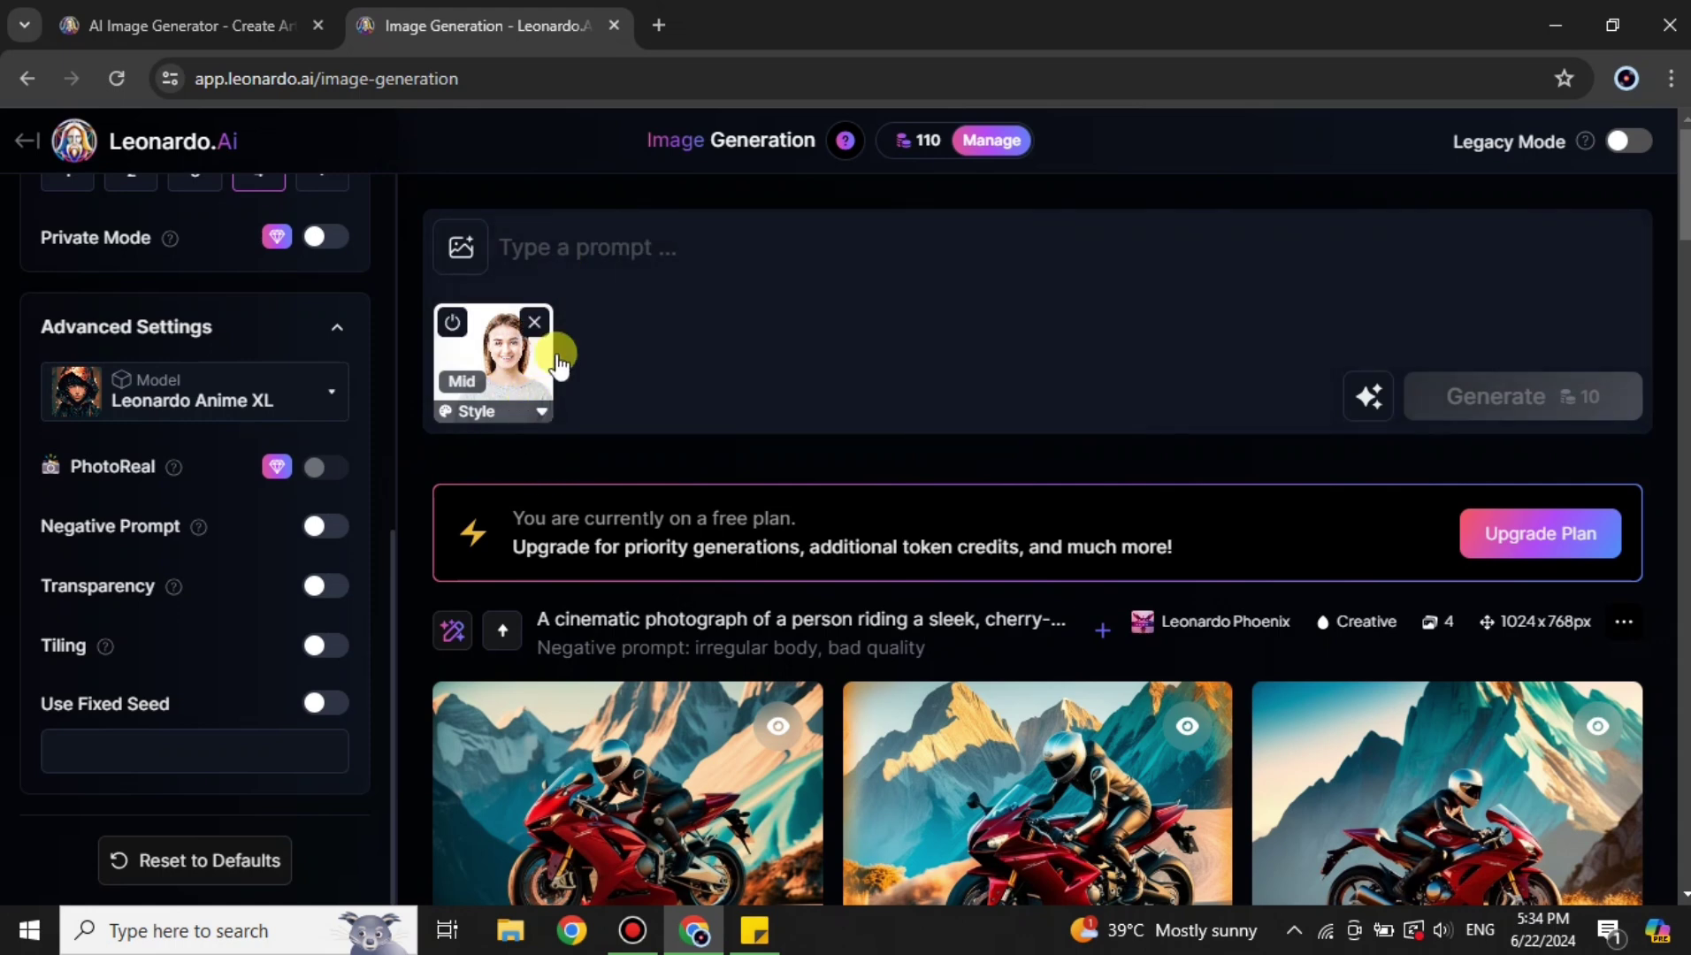
Write the blue-eyed anime girl, grey shirt, simple background, 4k prompt, correcting 'creatice' to 'creatives'.
left_click(599, 252)
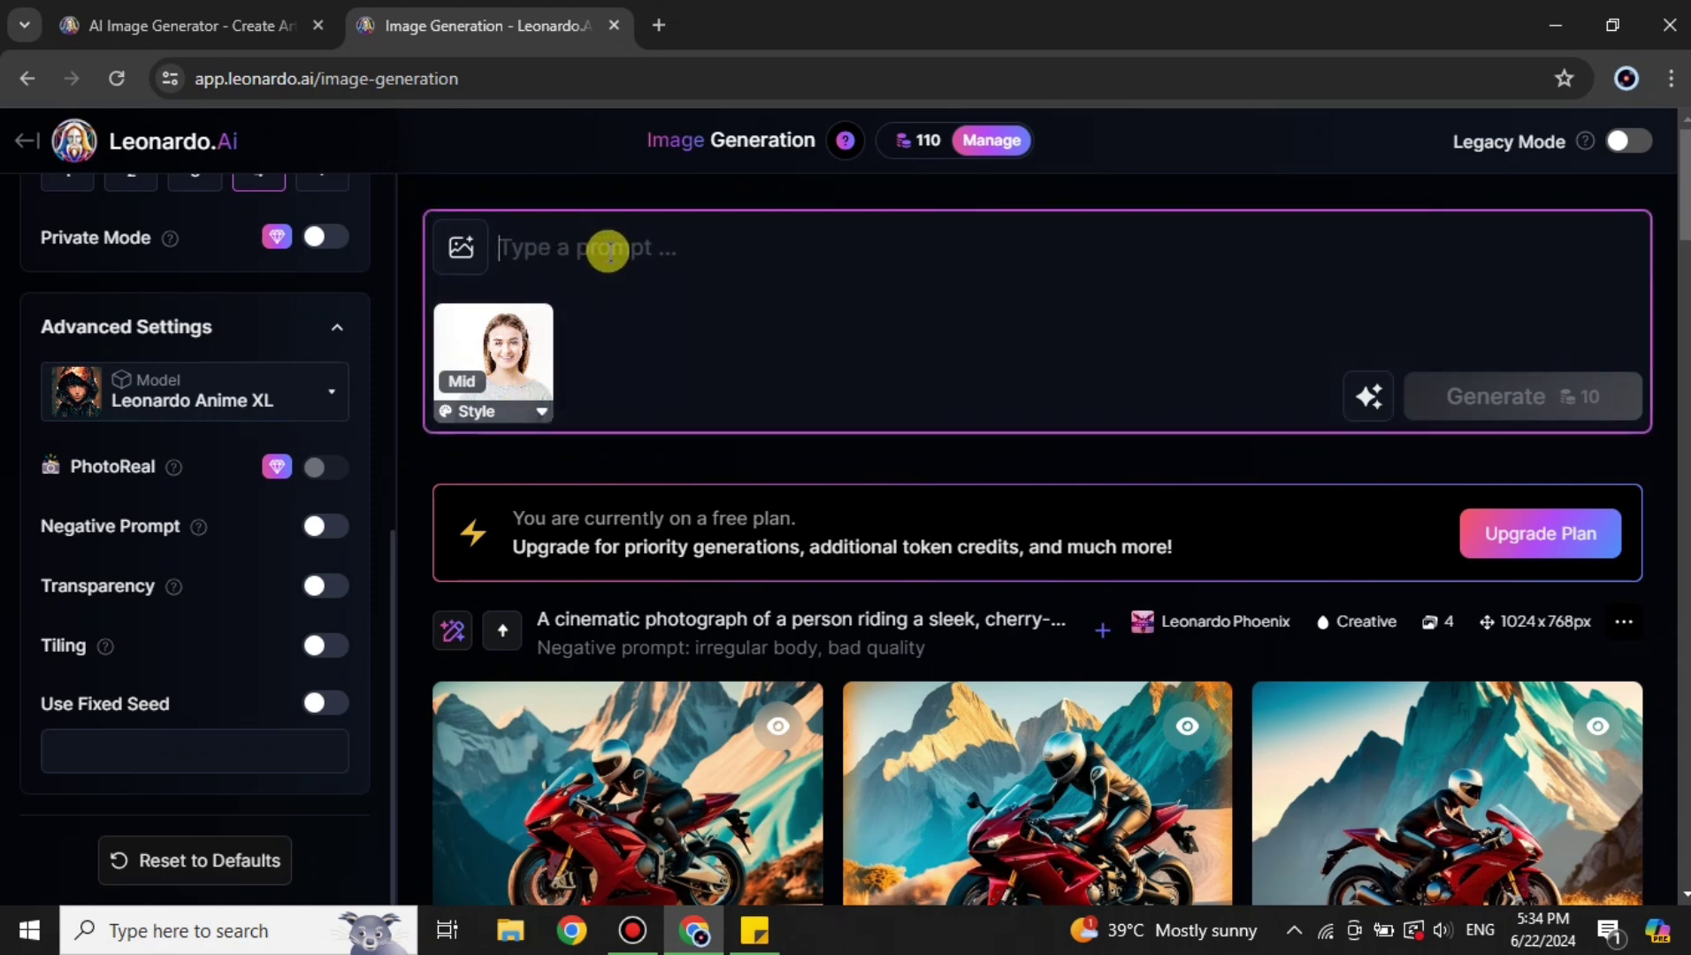
type("be")
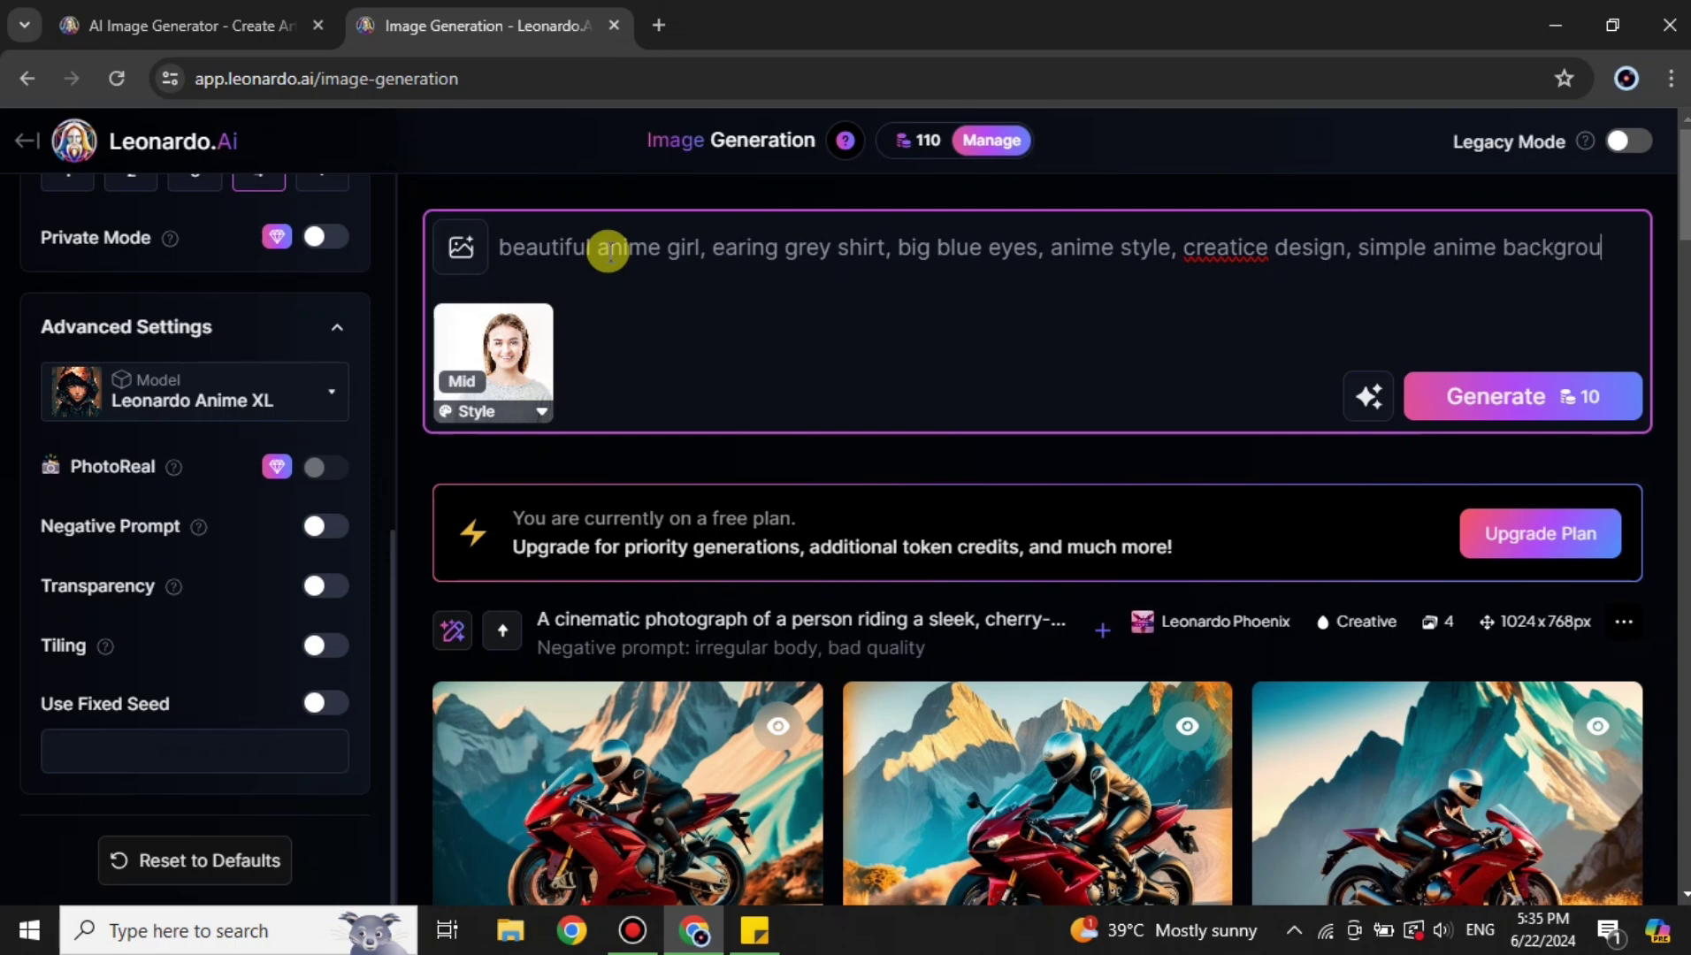
type(", 4k")
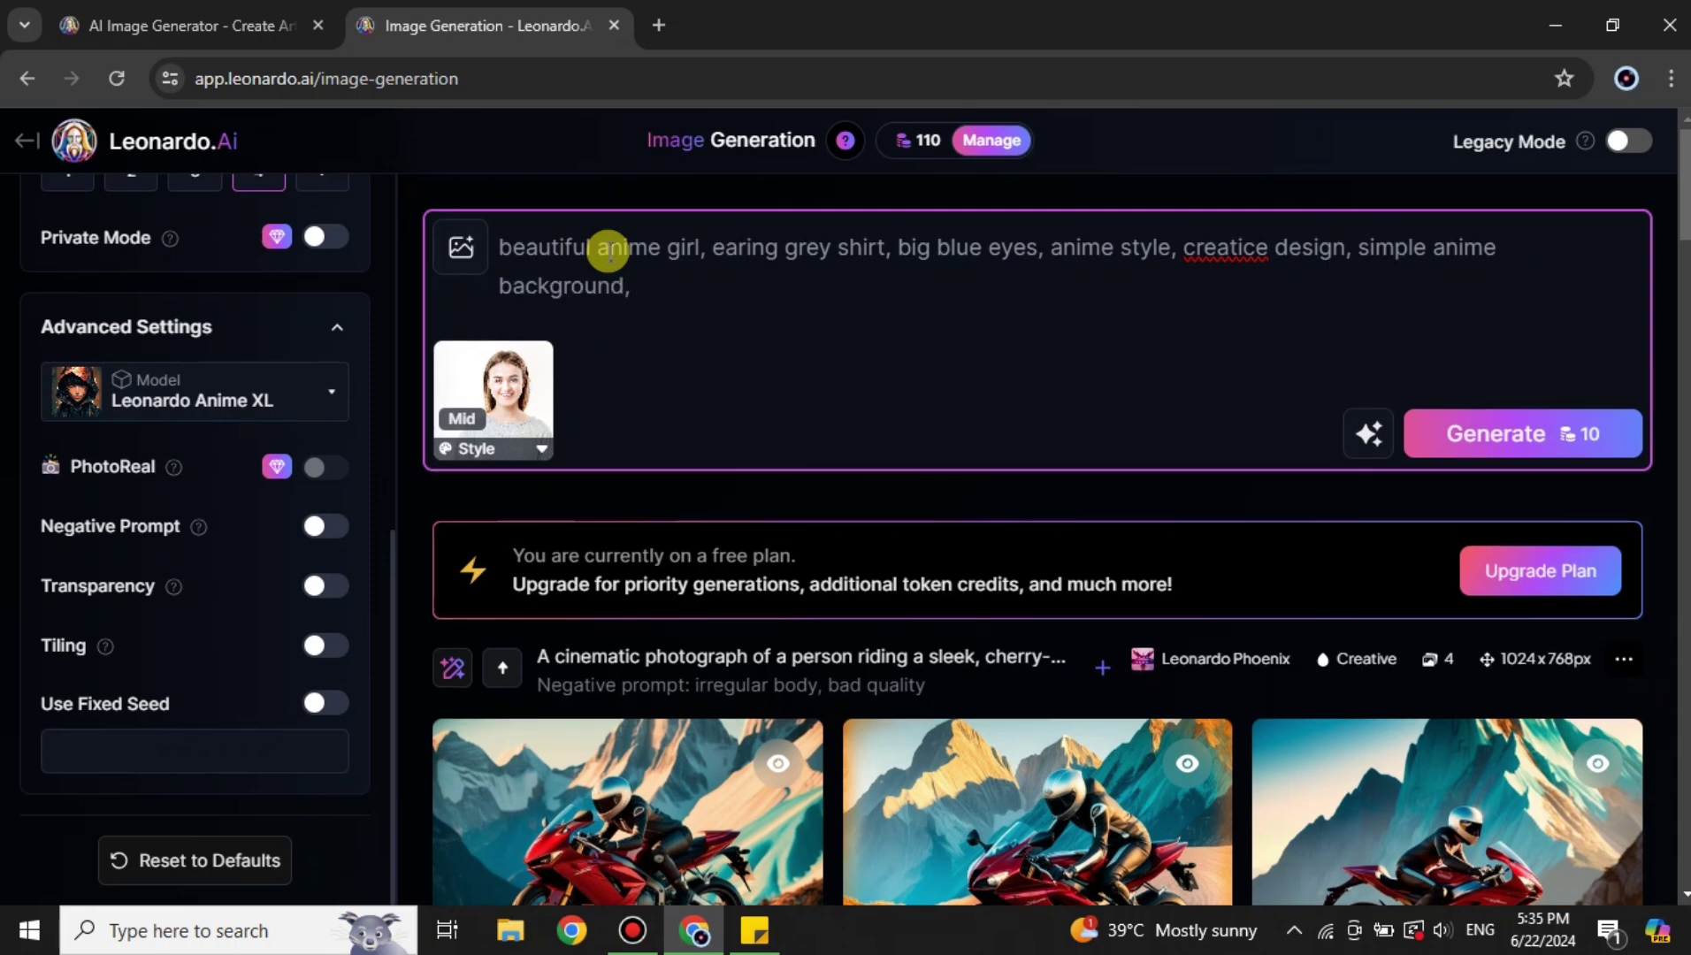
right_click(1237, 265)
left_click(1300, 325)
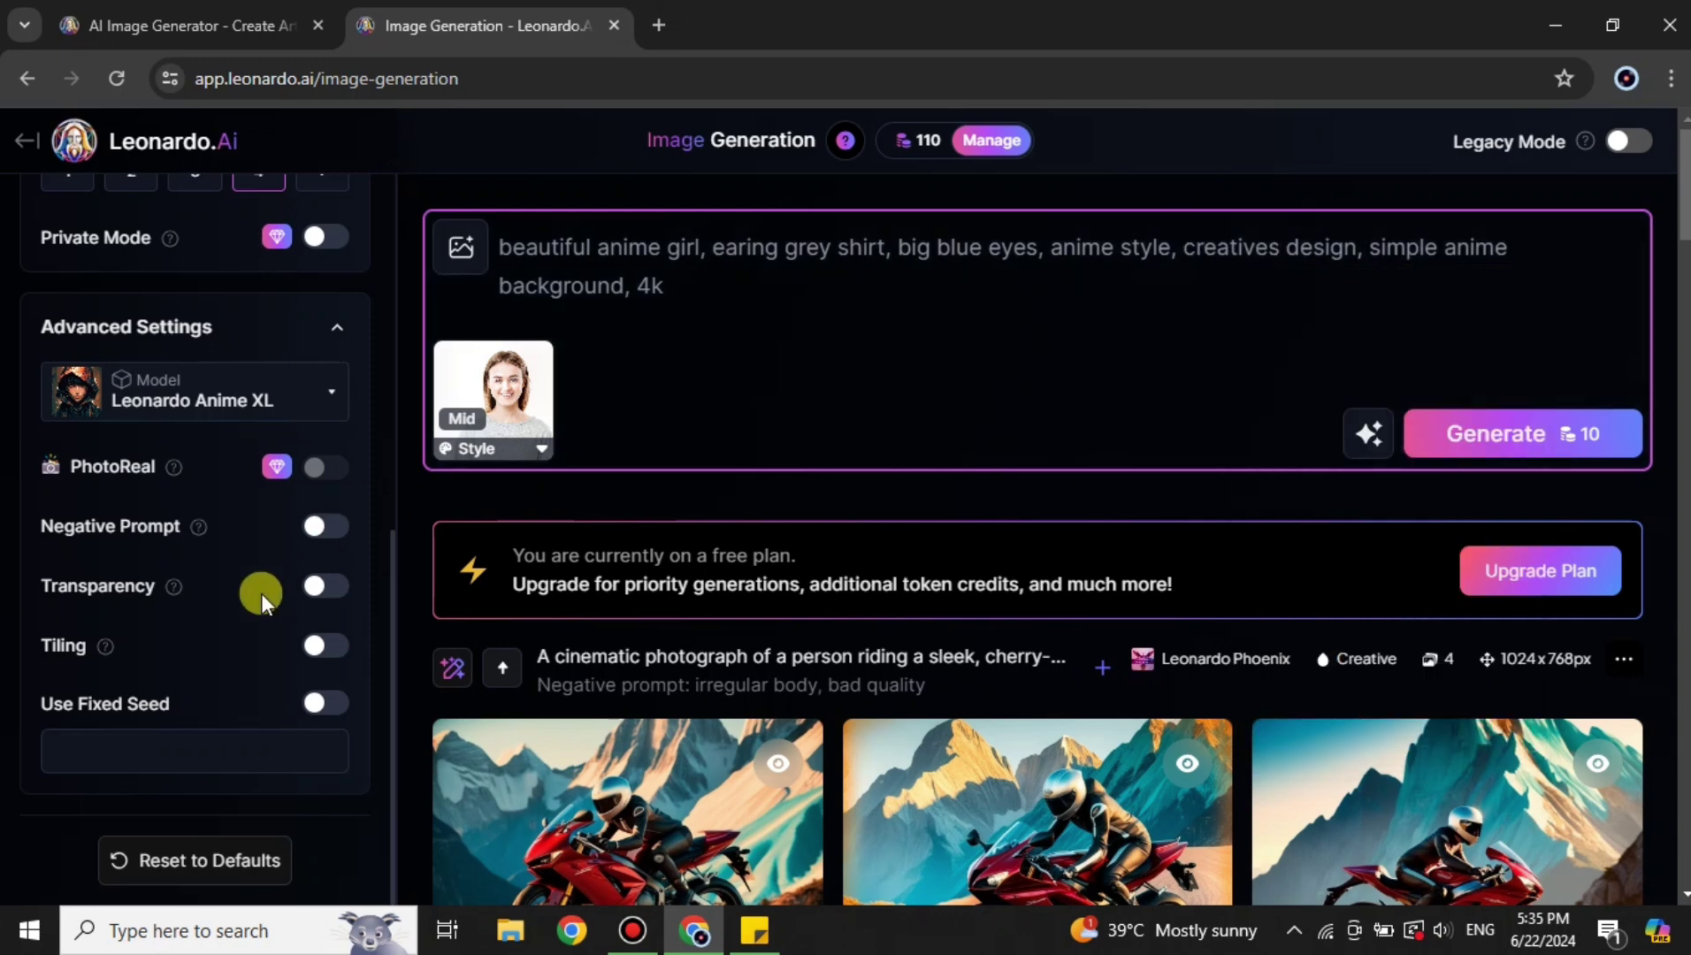
scroll(265, 530, "up", 6)
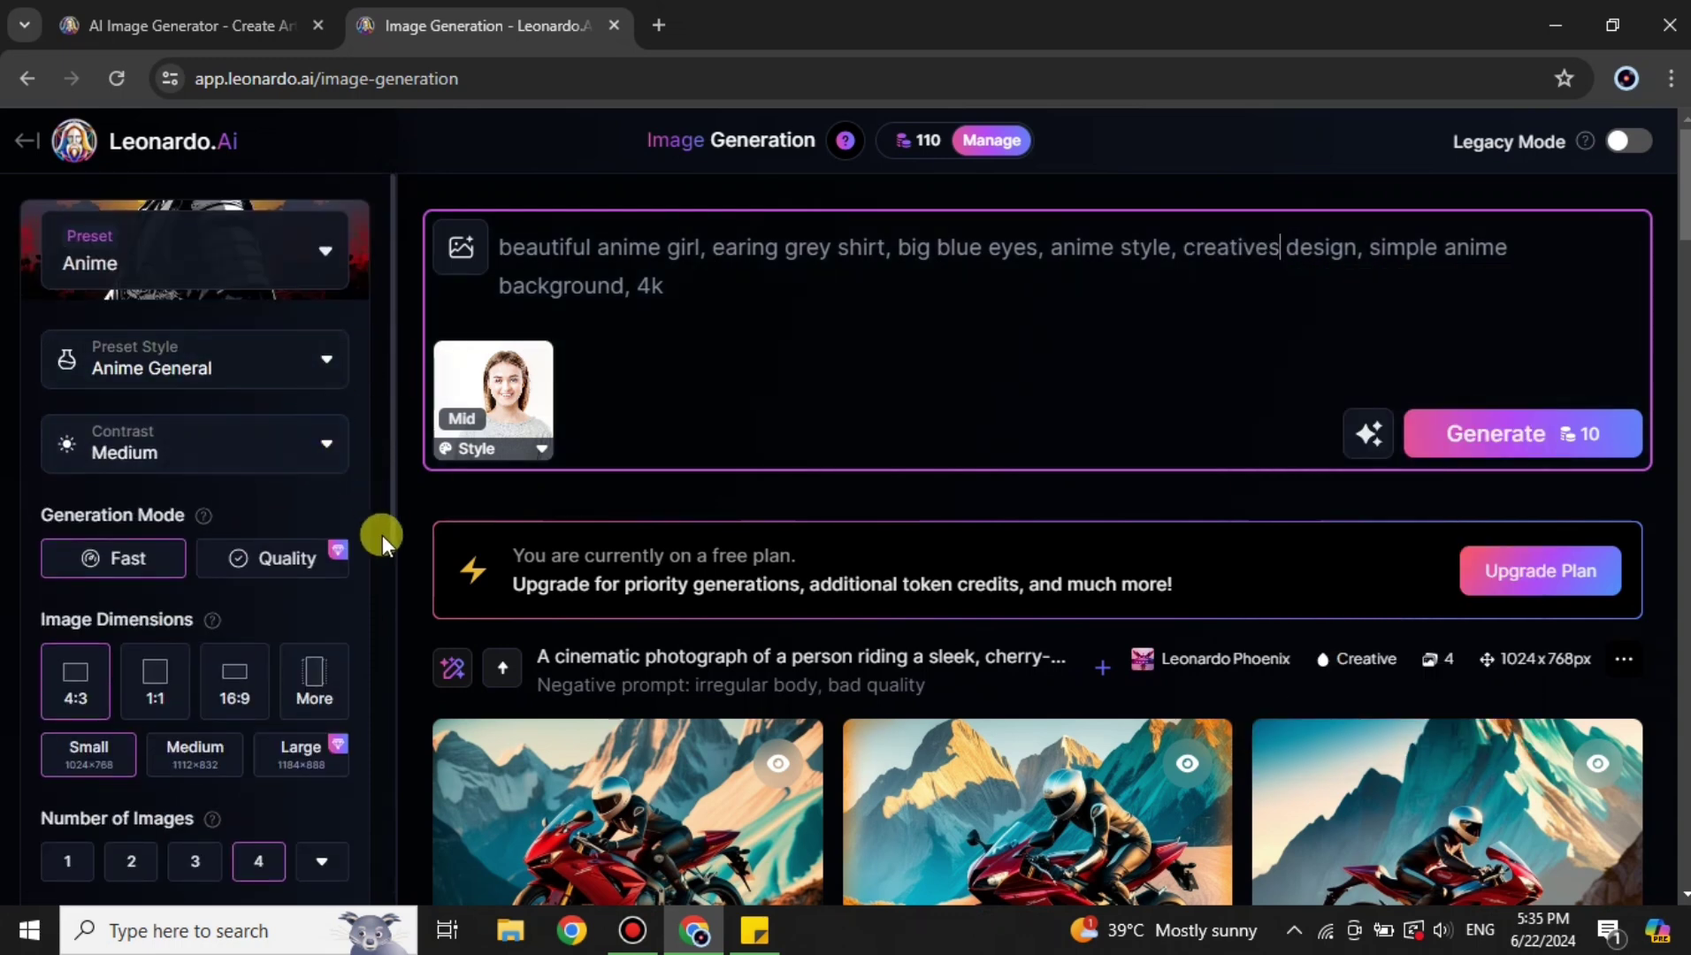
scroll(353, 536, "down", 2)
scroll(265, 593, "down", 3)
scroll(152, 695, "down", 5)
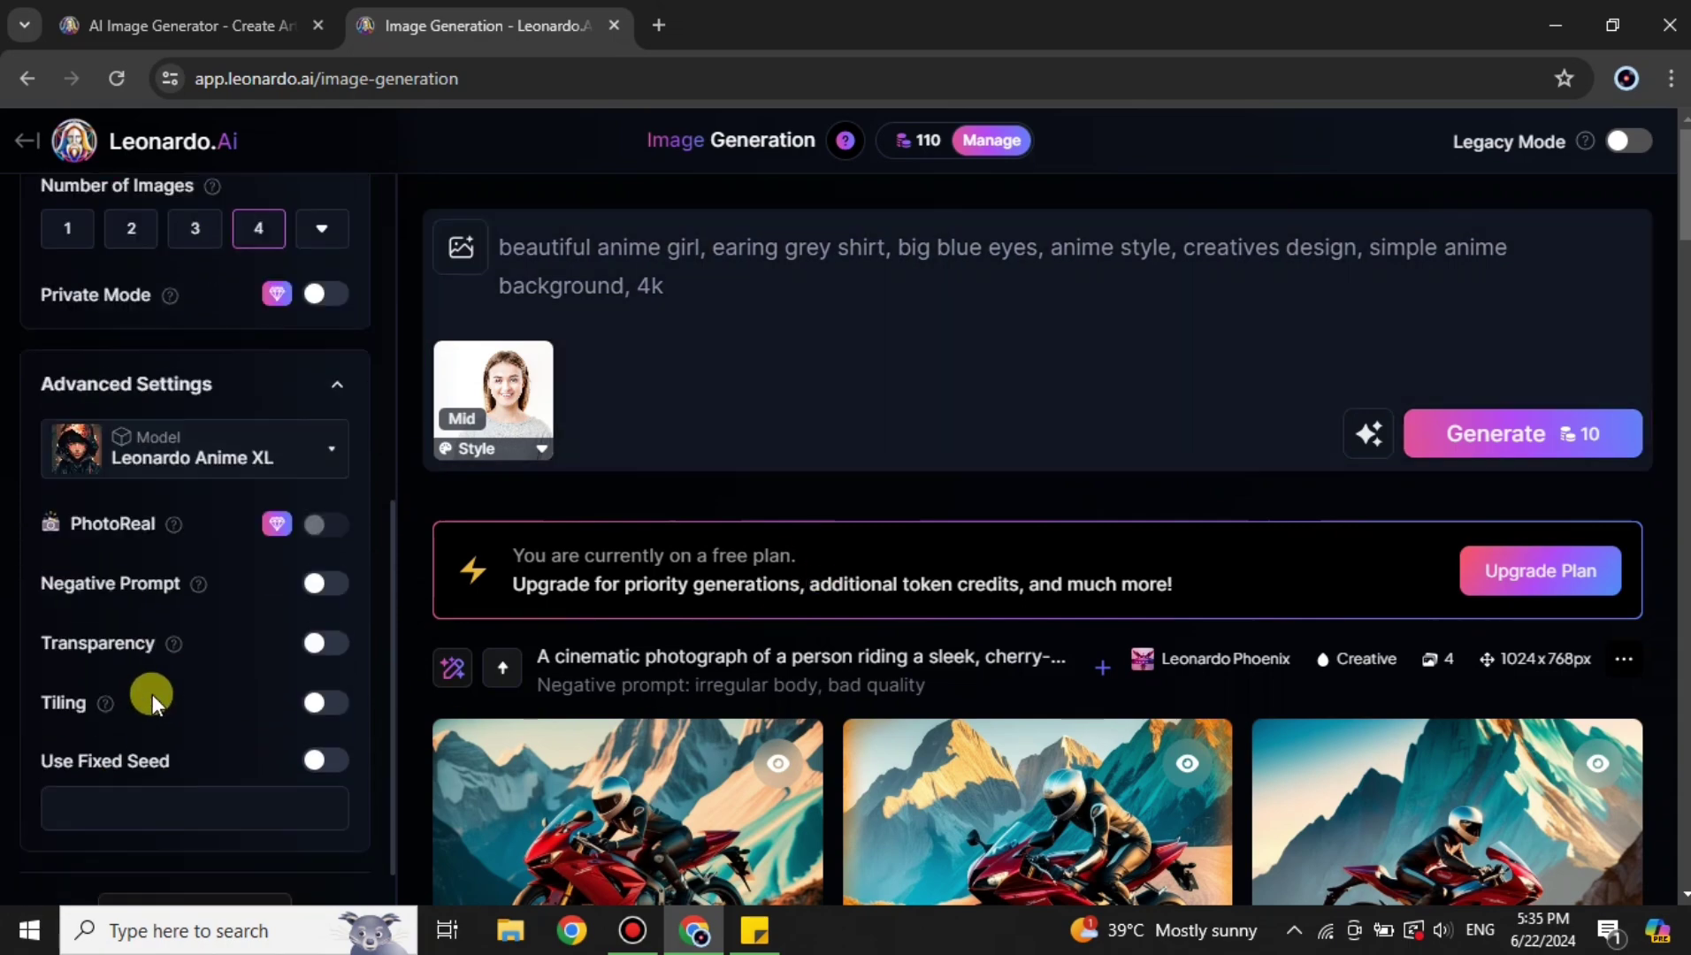
scroll(193, 685, "down", 5)
scroll(1326, 500, "up", 5)
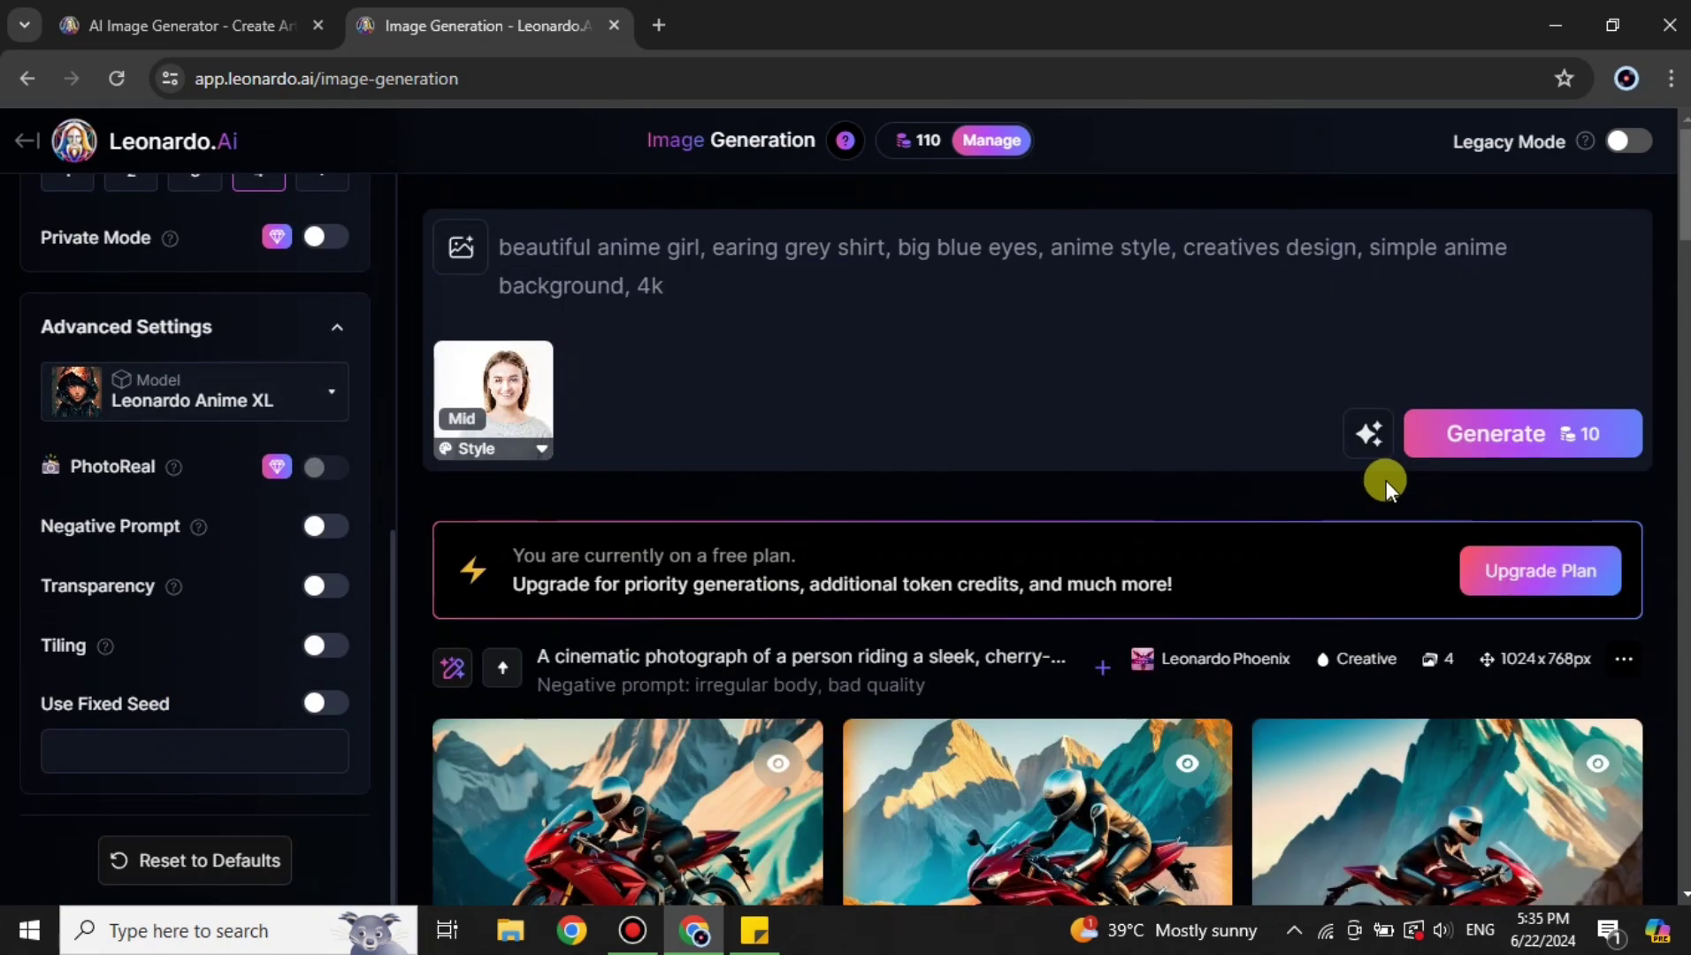
Generate four Anime XL images from the anime girl prompt.
left_click(1533, 433)
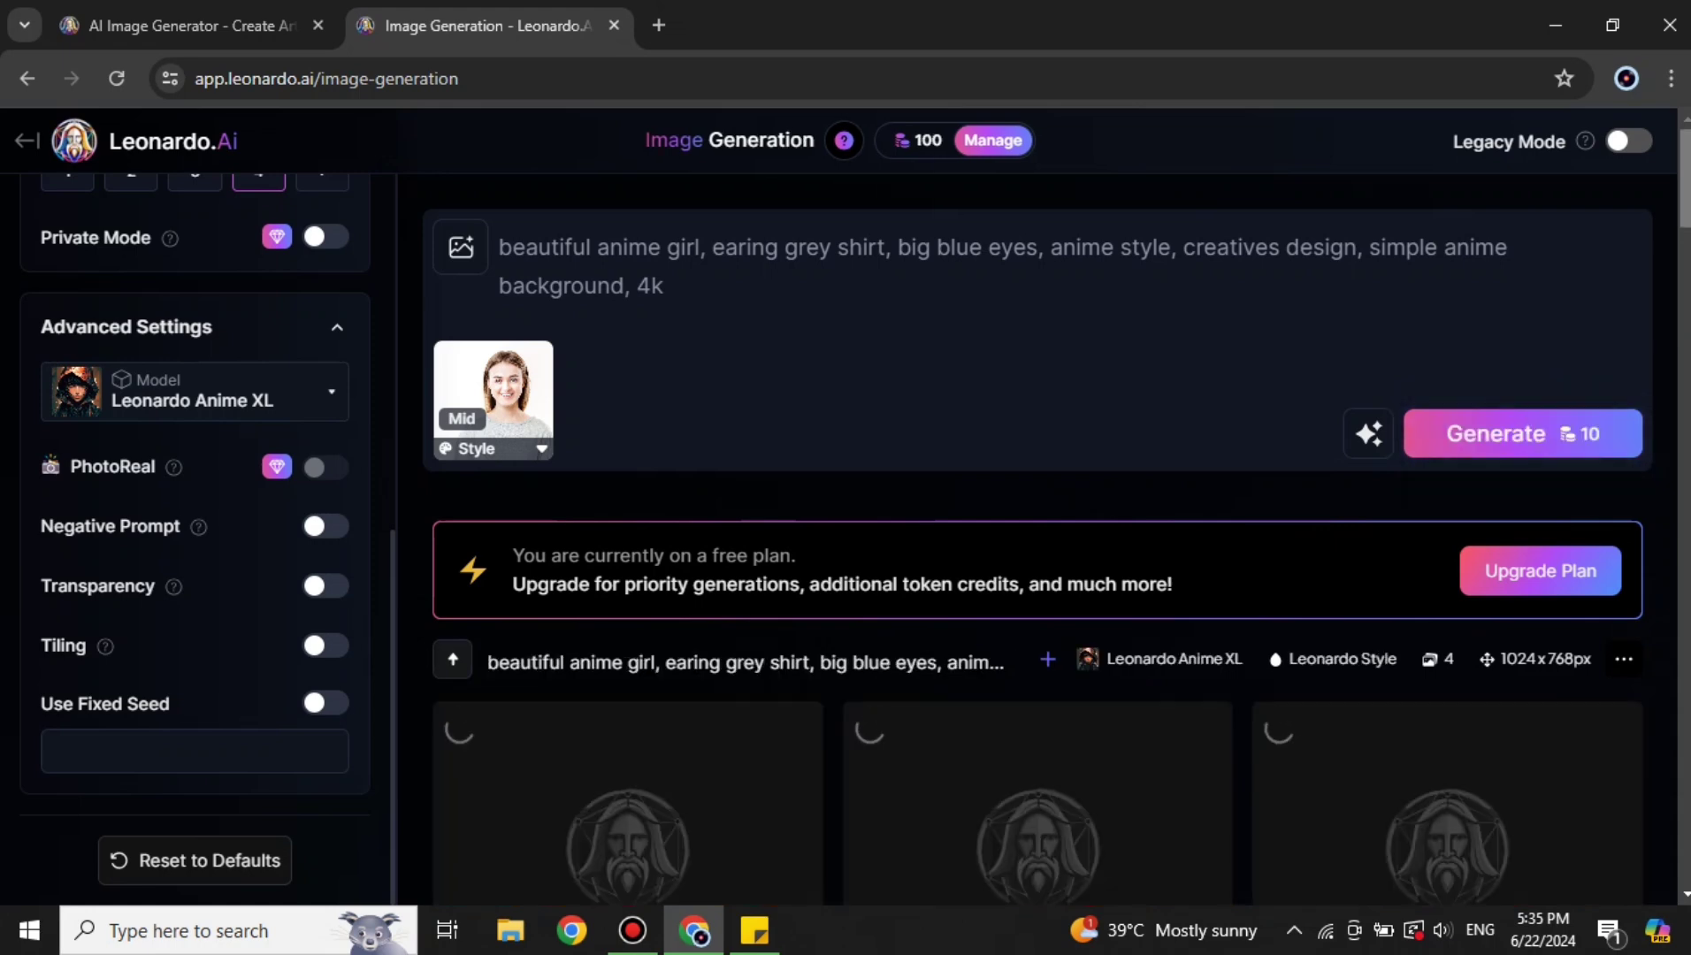
scroll(1035, 531, "down", 4)
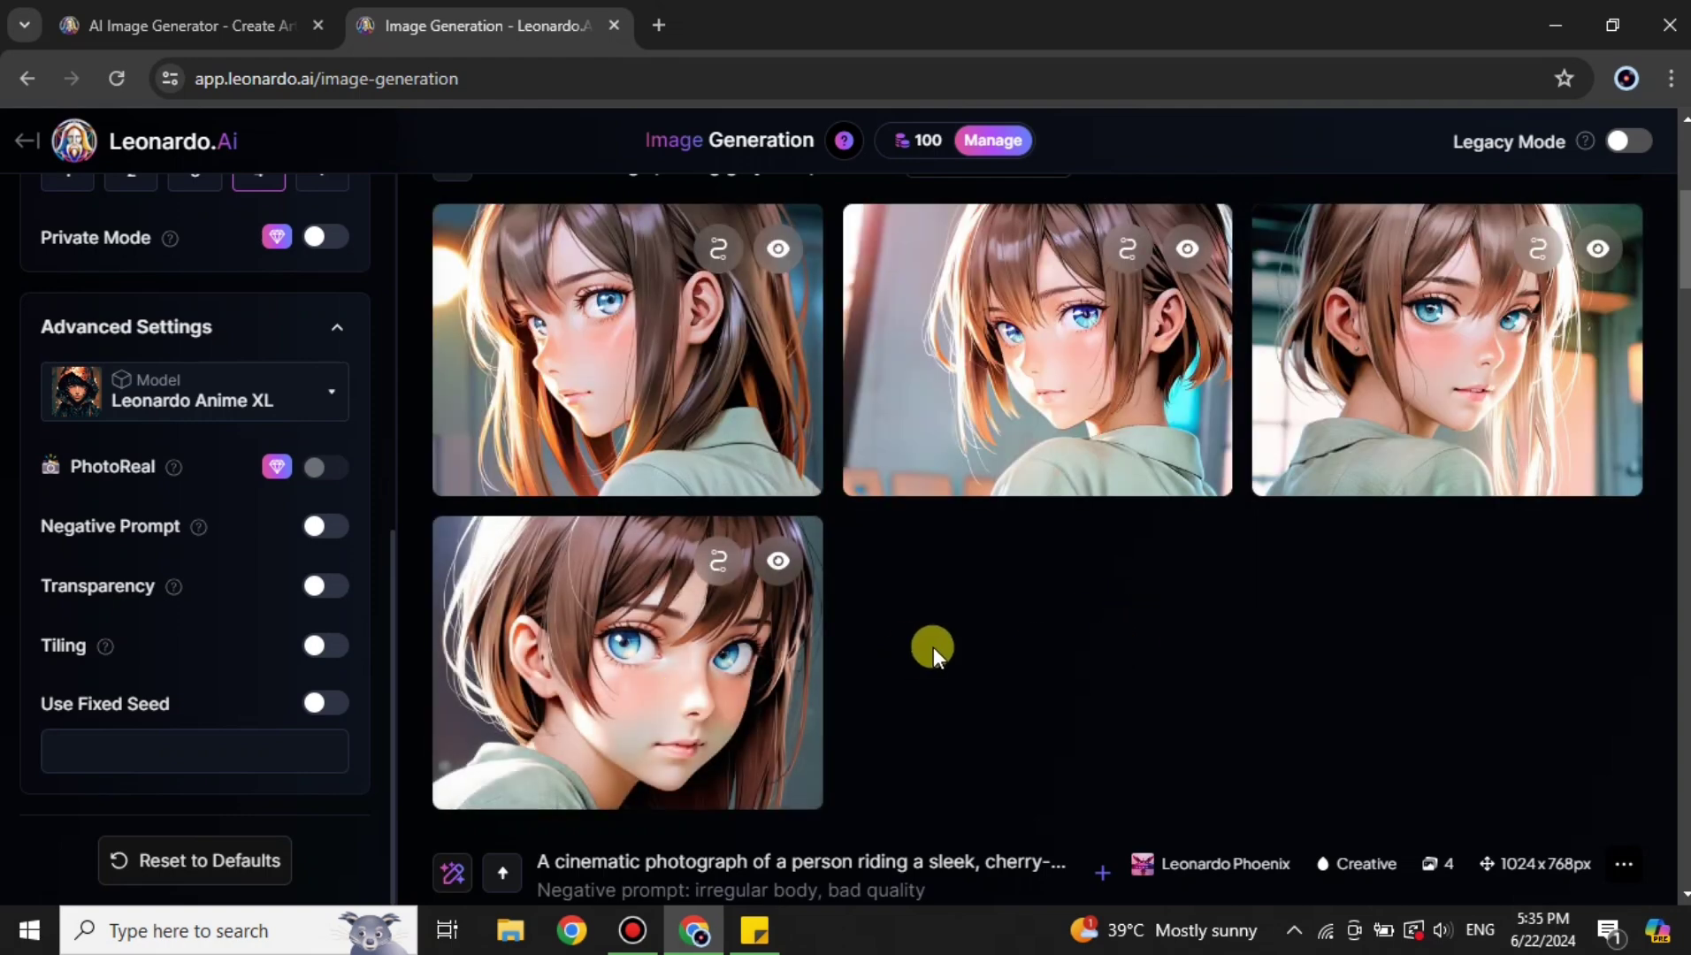
scroll(611, 679, "up", 5)
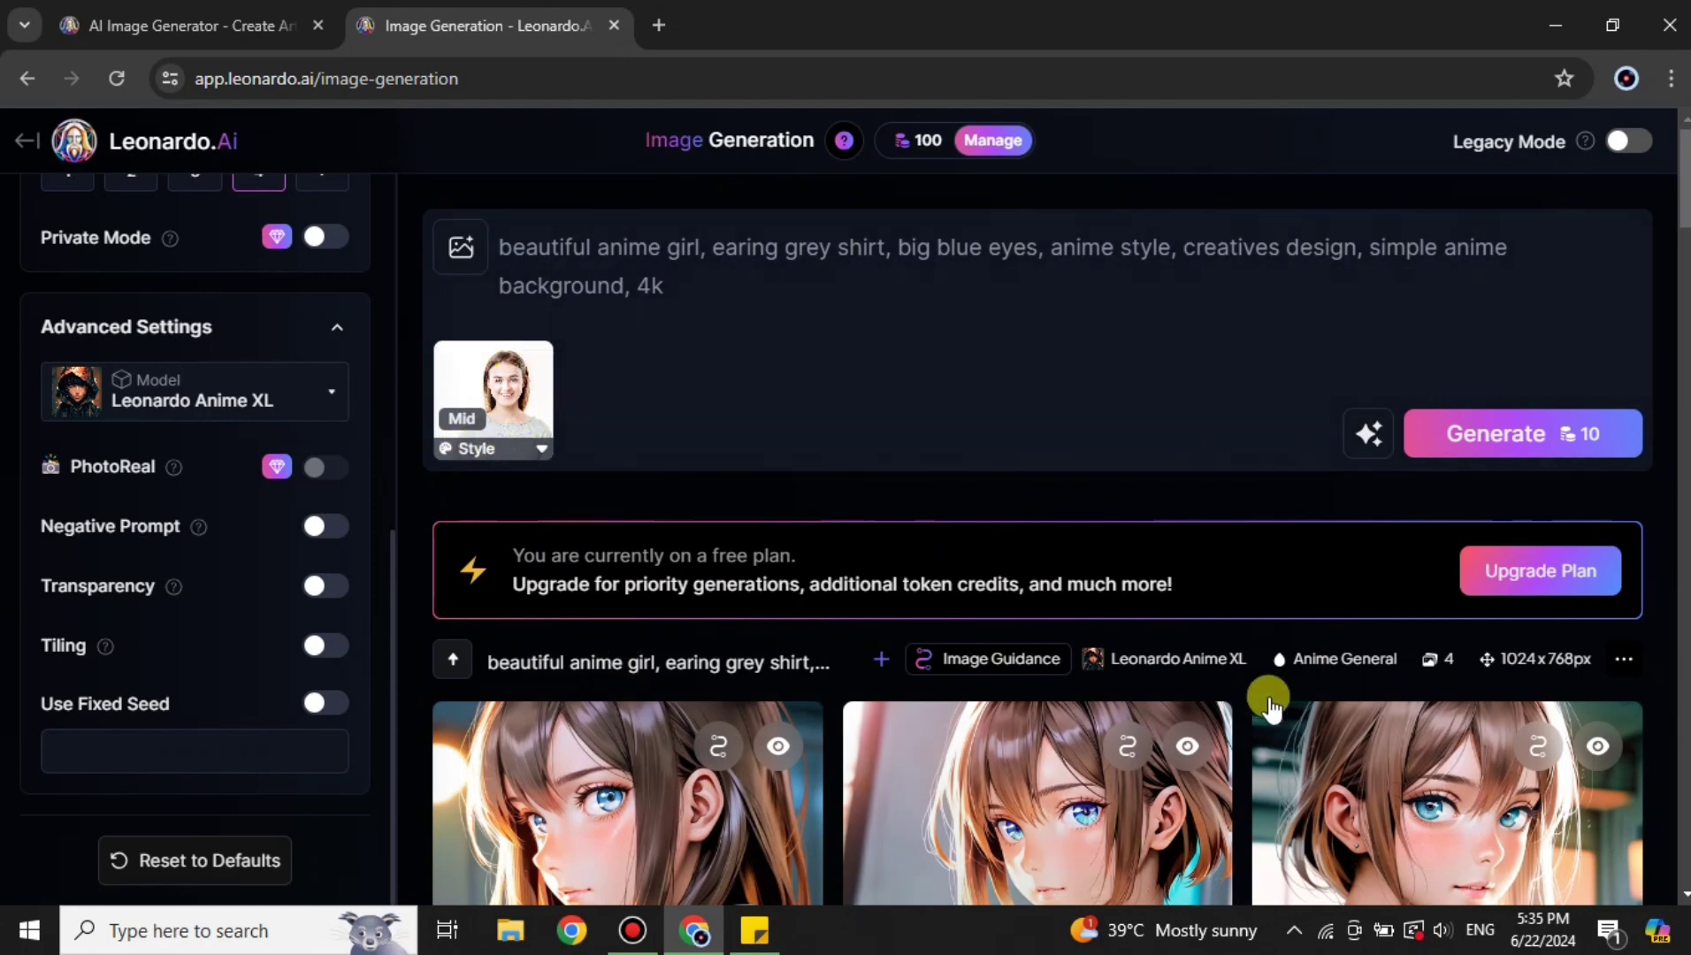
scroll(1187, 595, "down", 3)
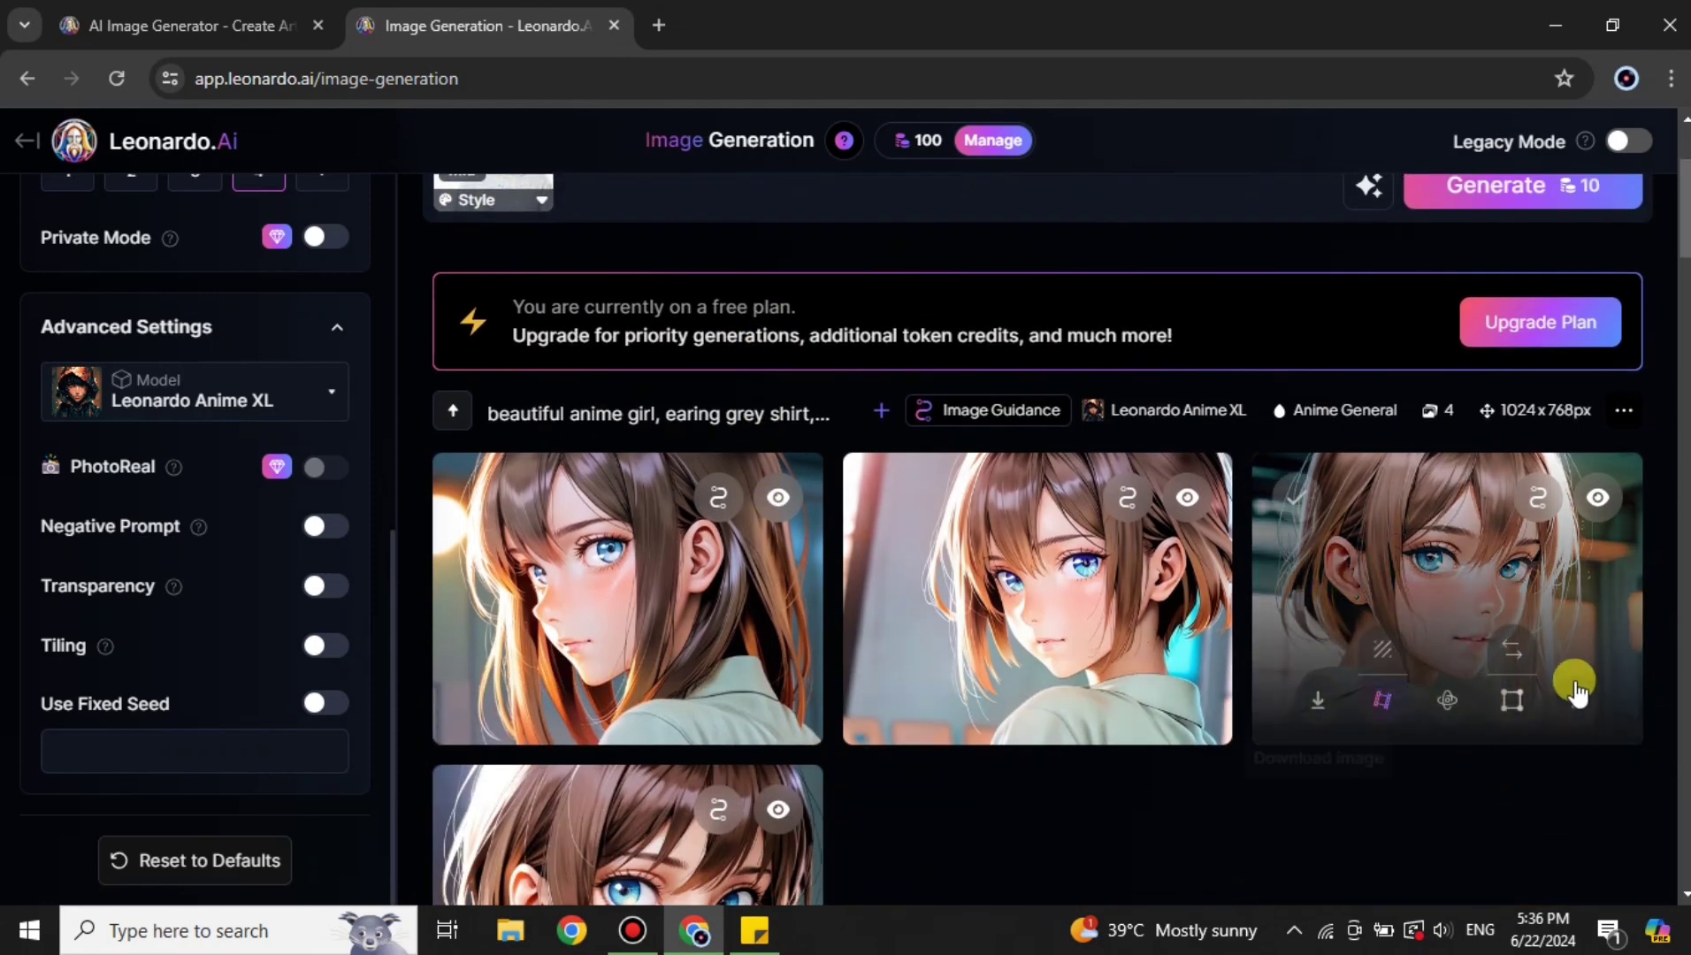
scroll(1202, 865, "down", 2)
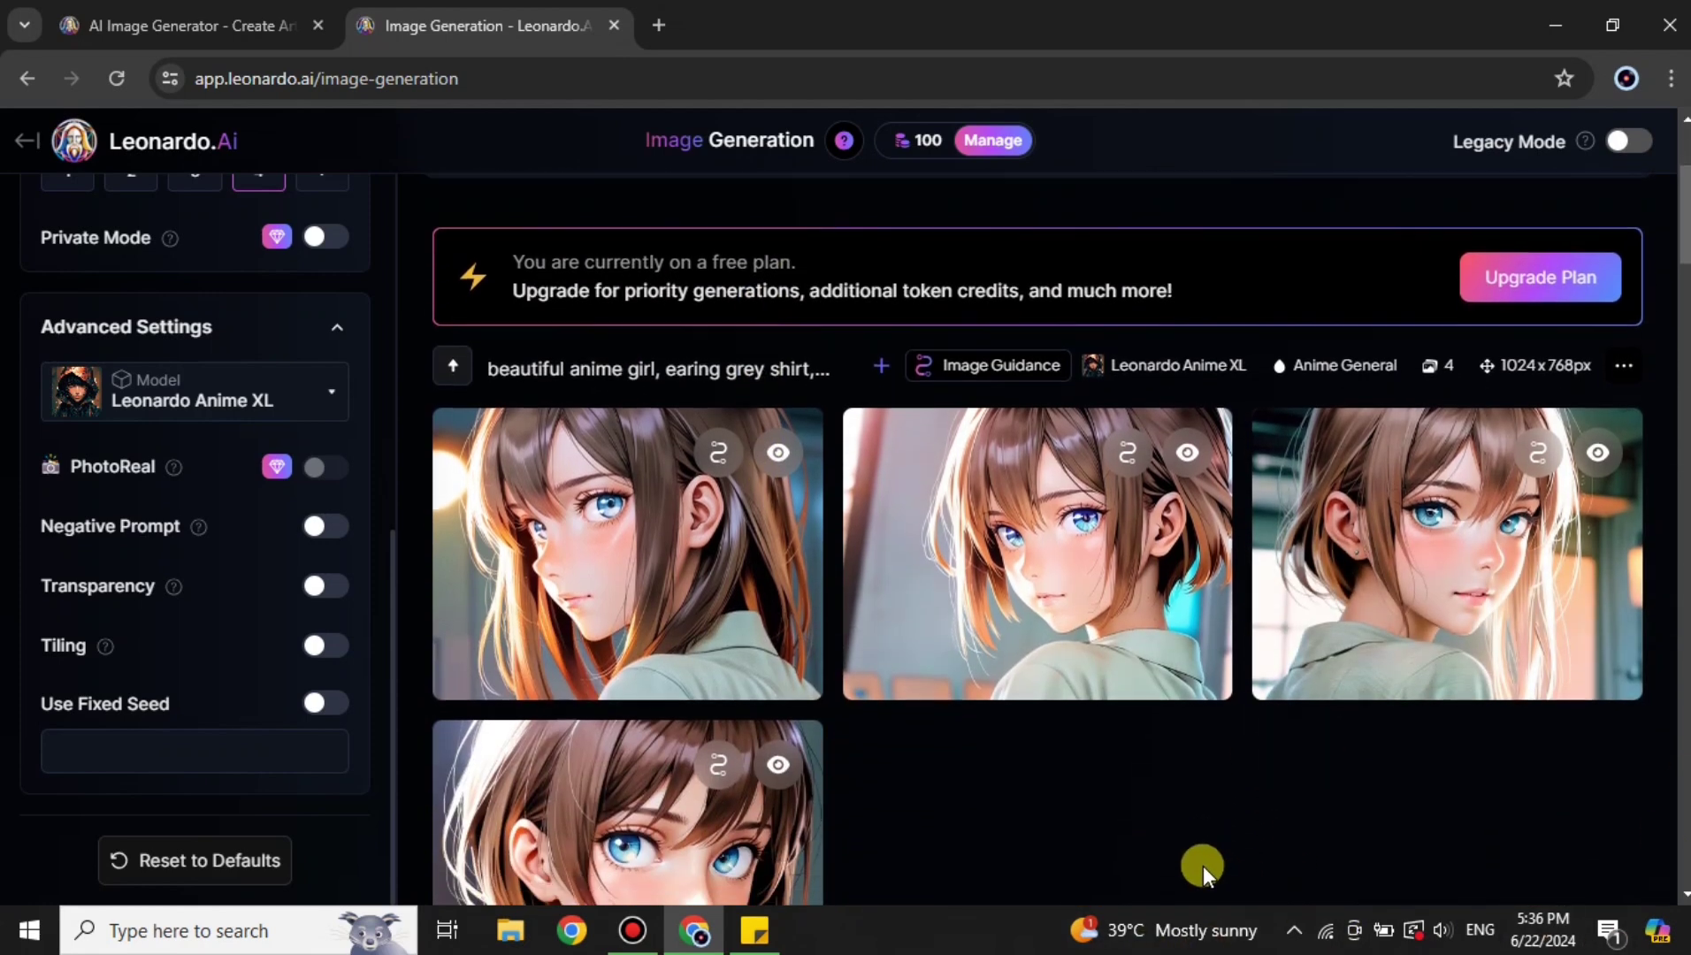
scroll(724, 471, "down", 3)
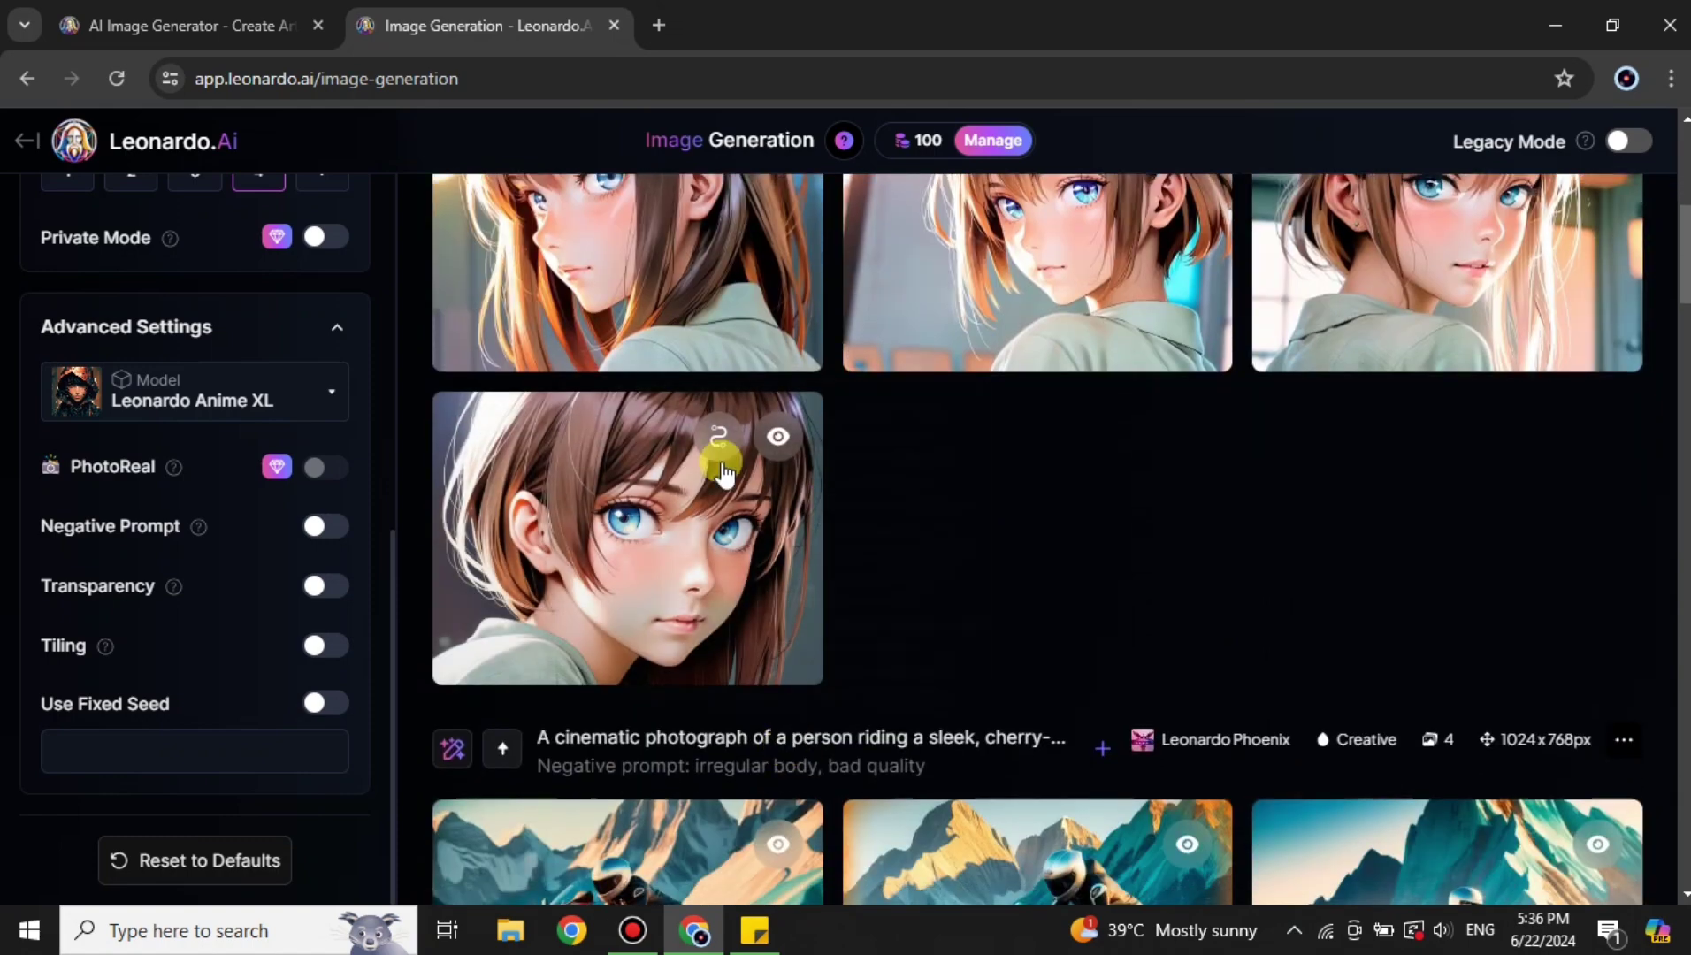
View the fourth generated image full size, then return to the gallery.
left_click(650, 520)
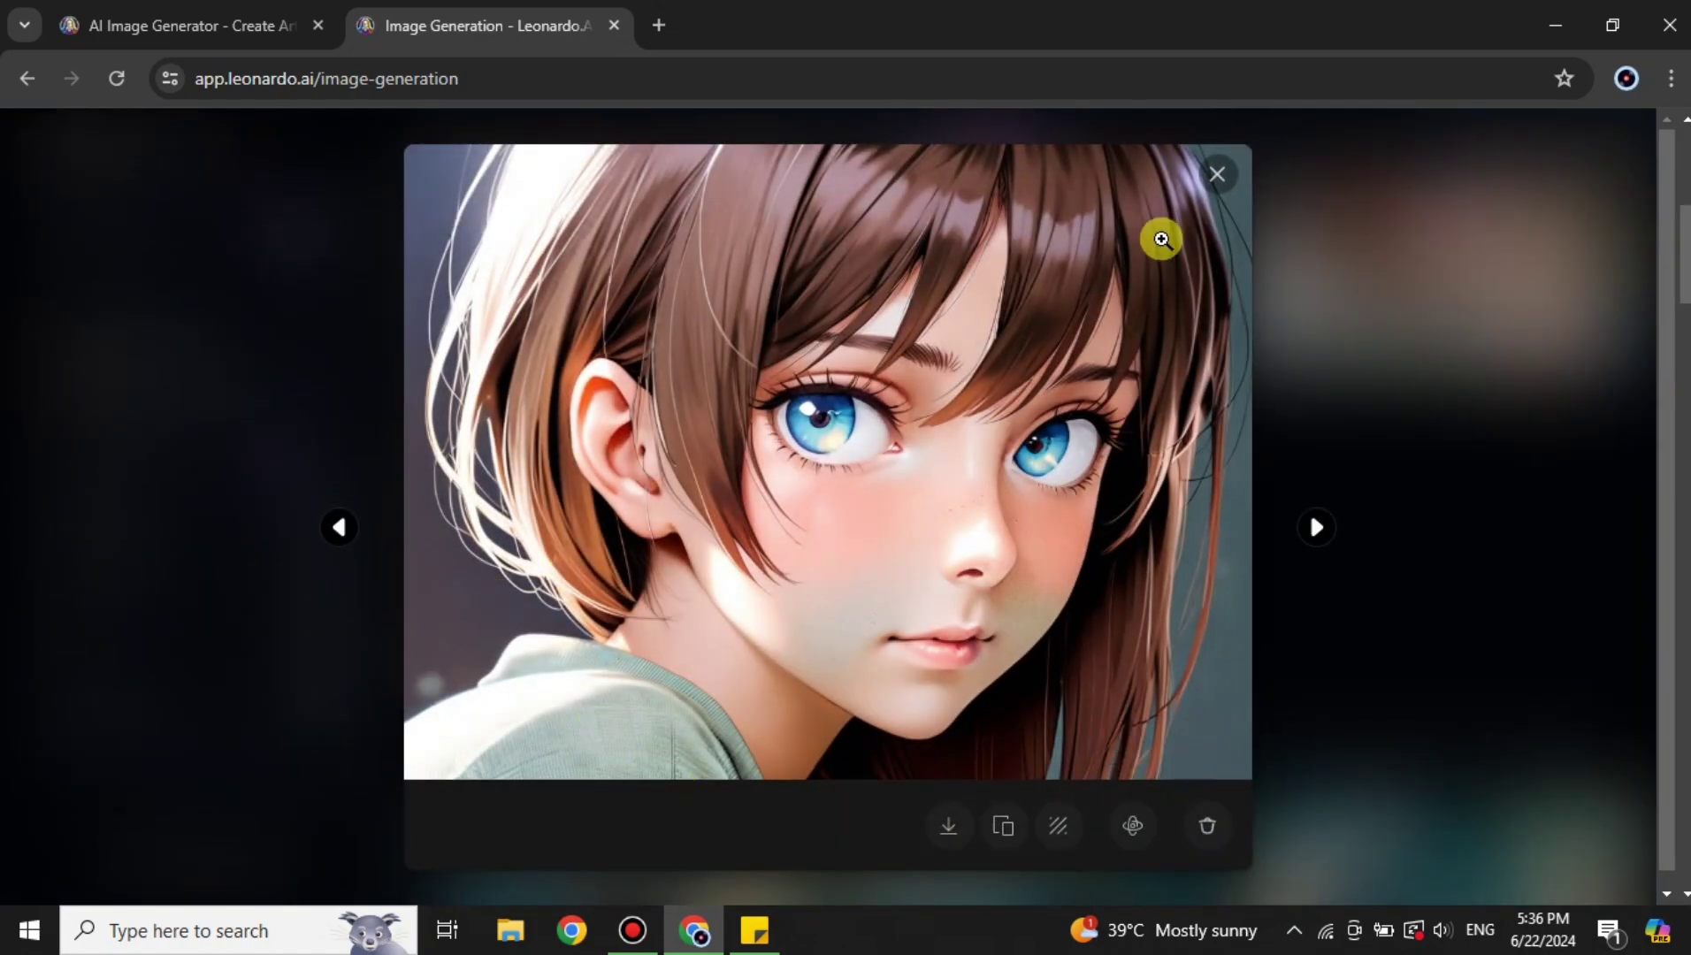
left_click(1217, 173)
scroll(963, 617, "up", 5)
scroll(963, 618, "up", 1)
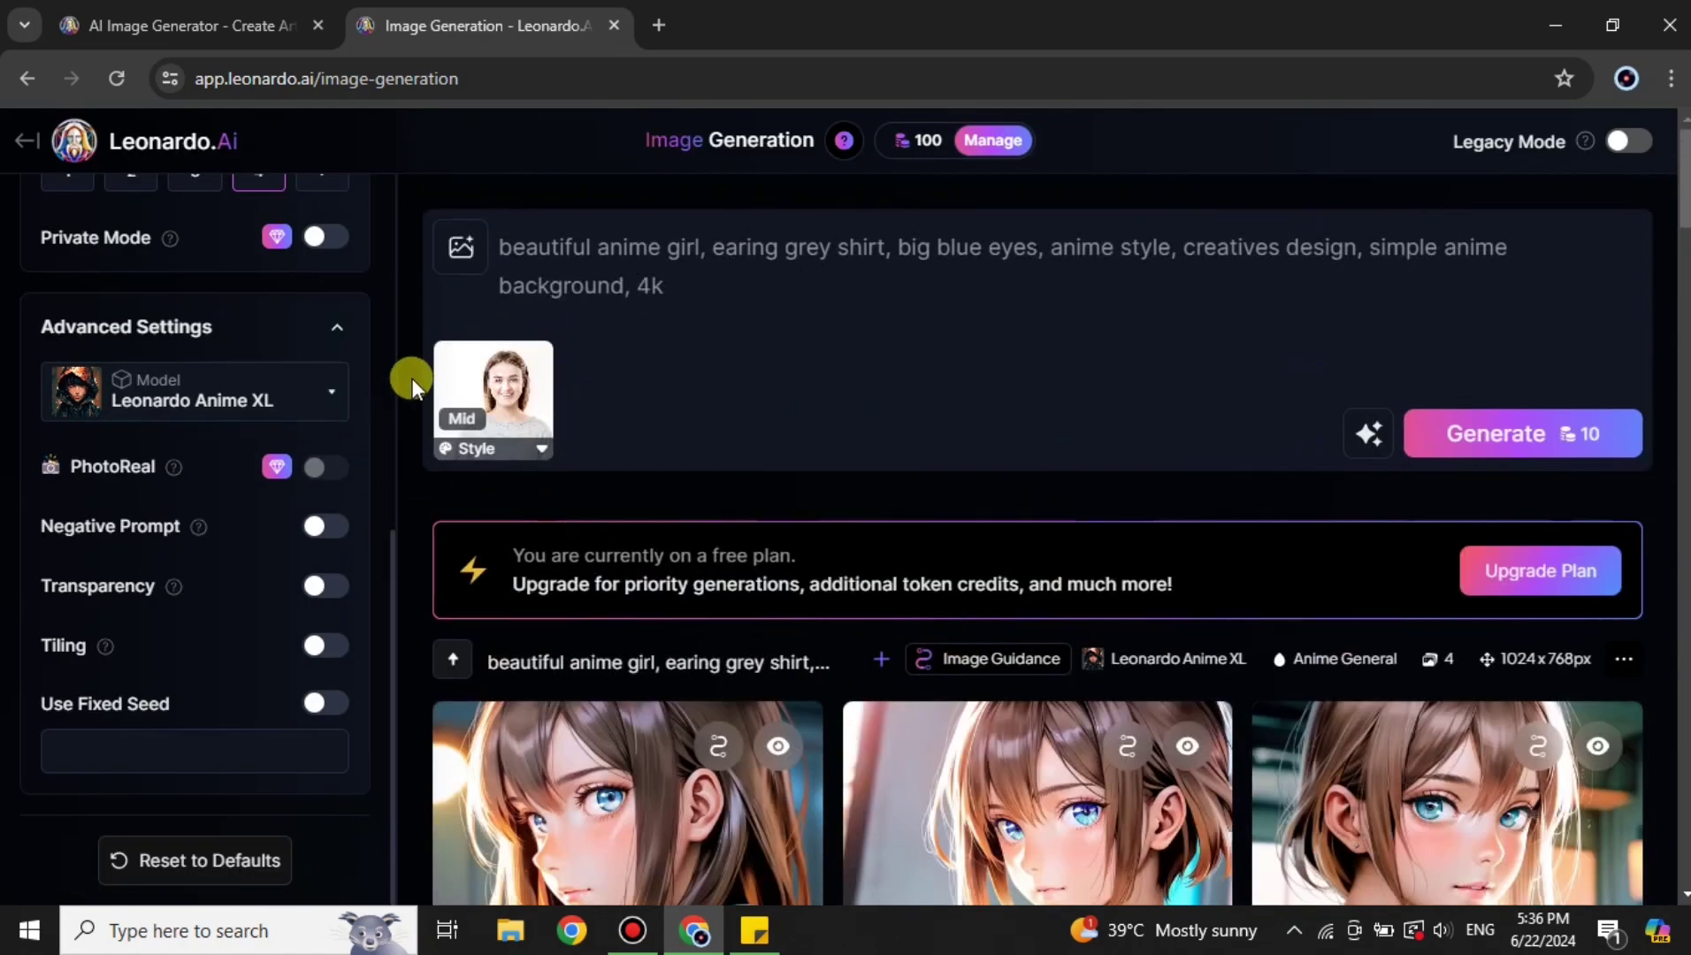
Replace the prompt with 'anime', generate four style-referenced images, and review the results.
mouse_move(548, 414)
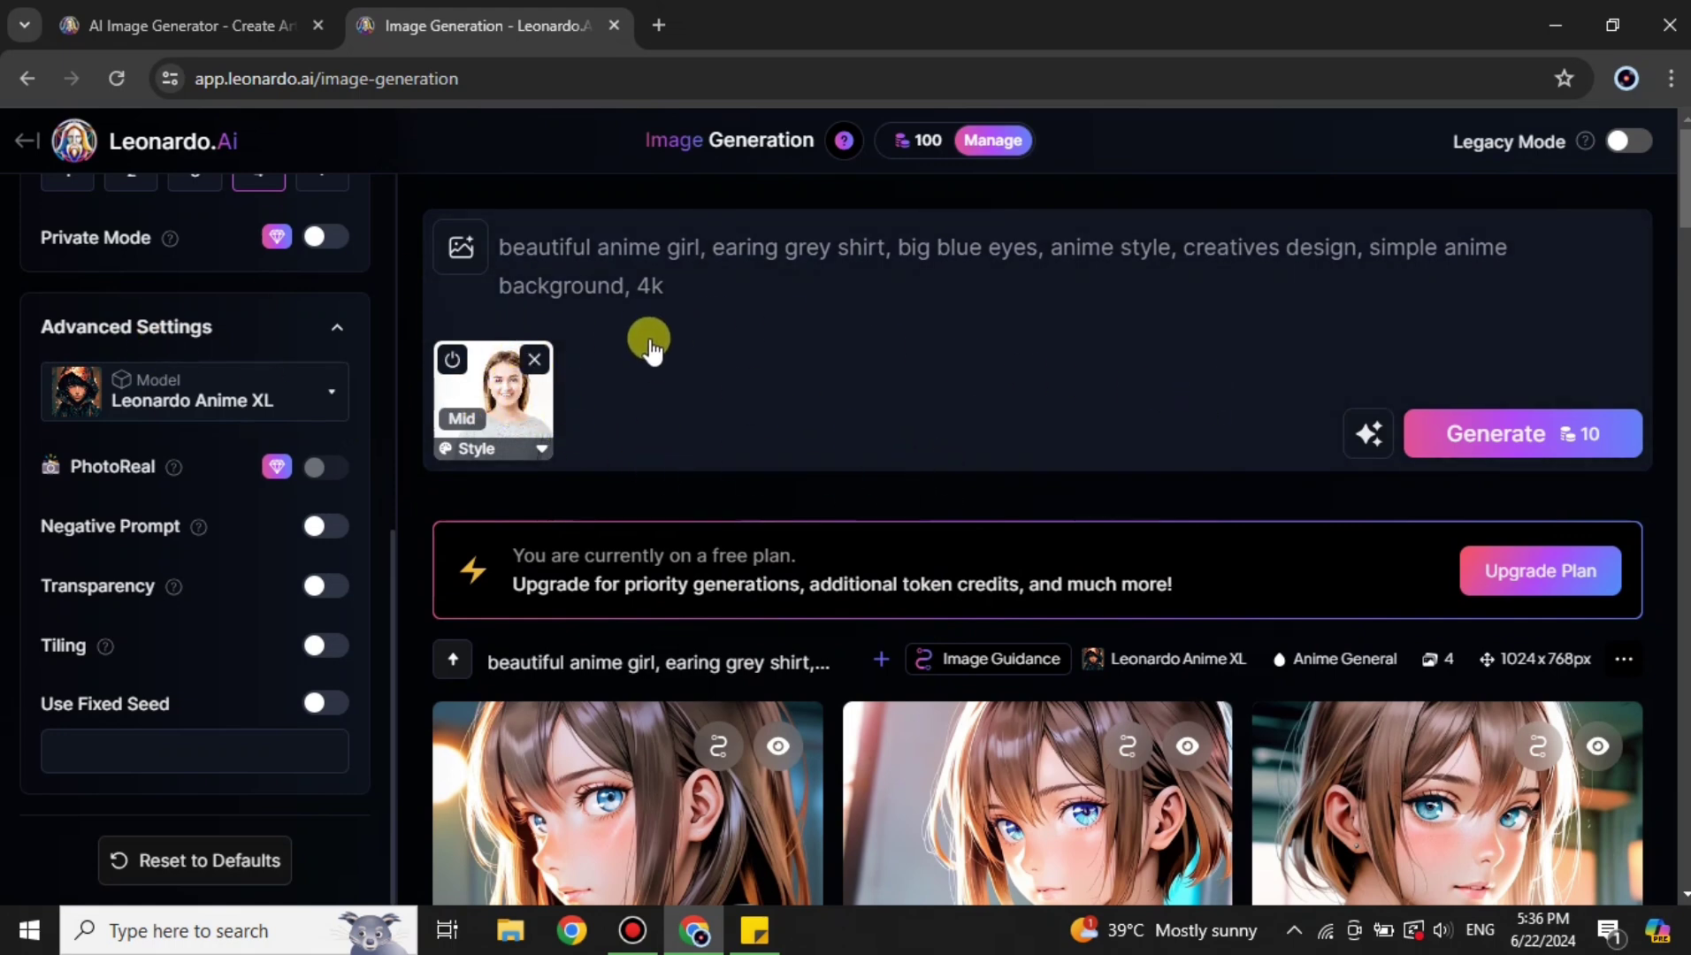
left_click(682, 289)
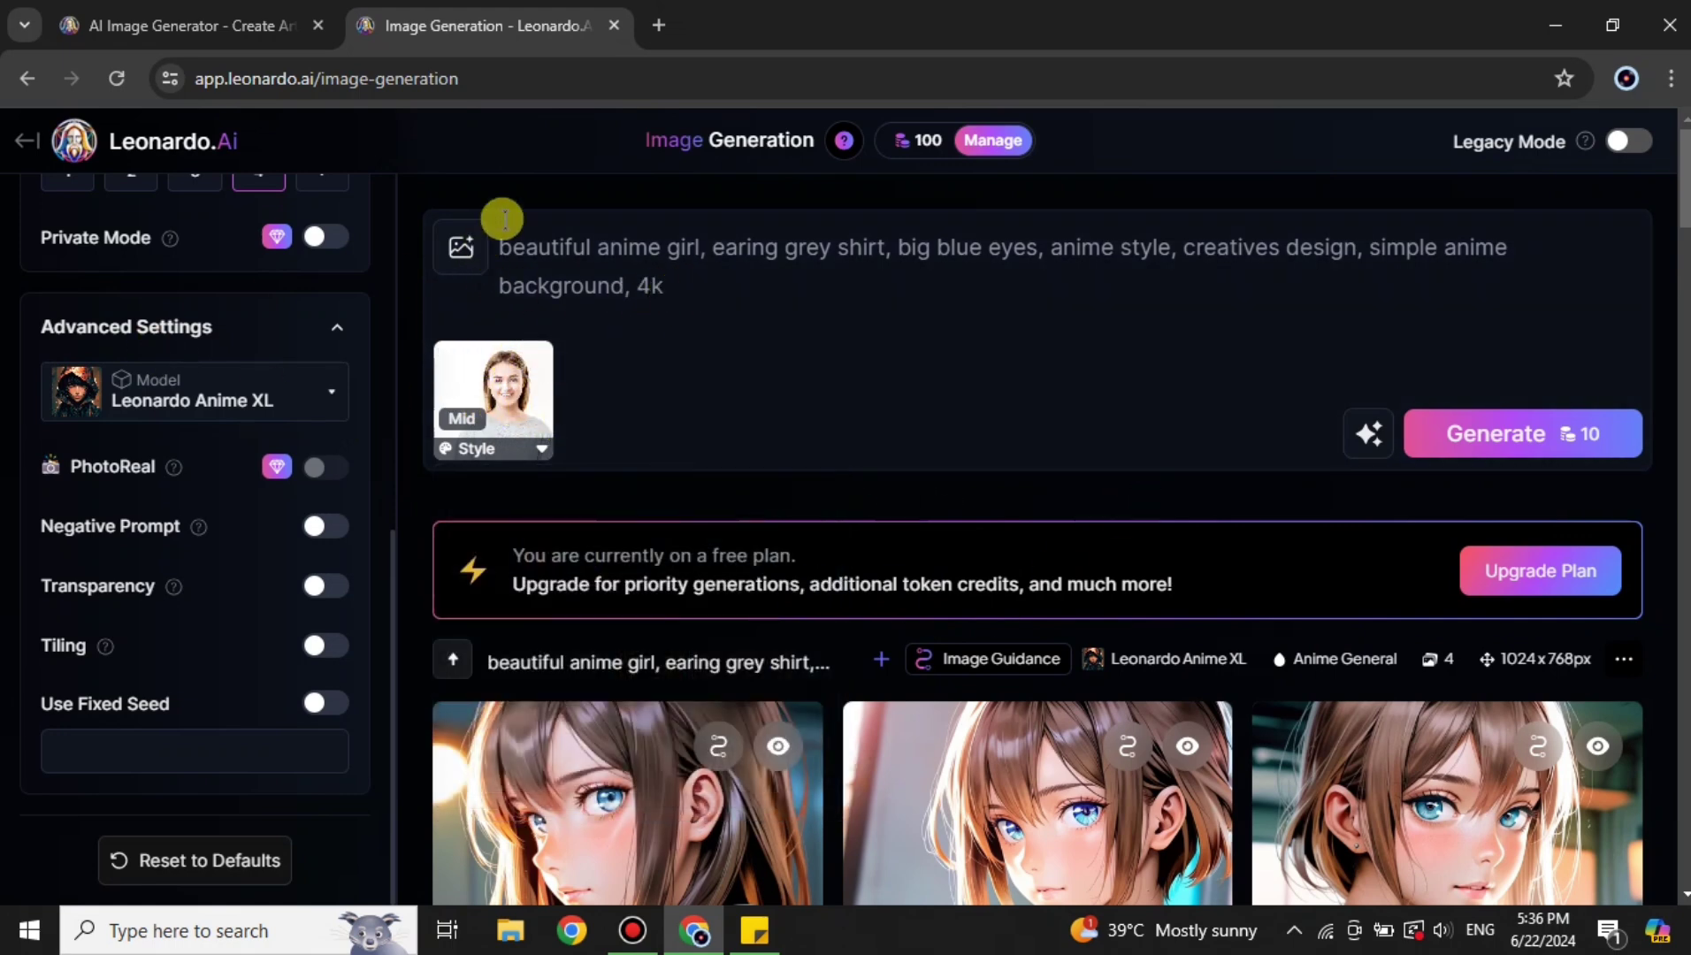
left_click_drag(502, 218, 677, 281)
key("BackSpace")
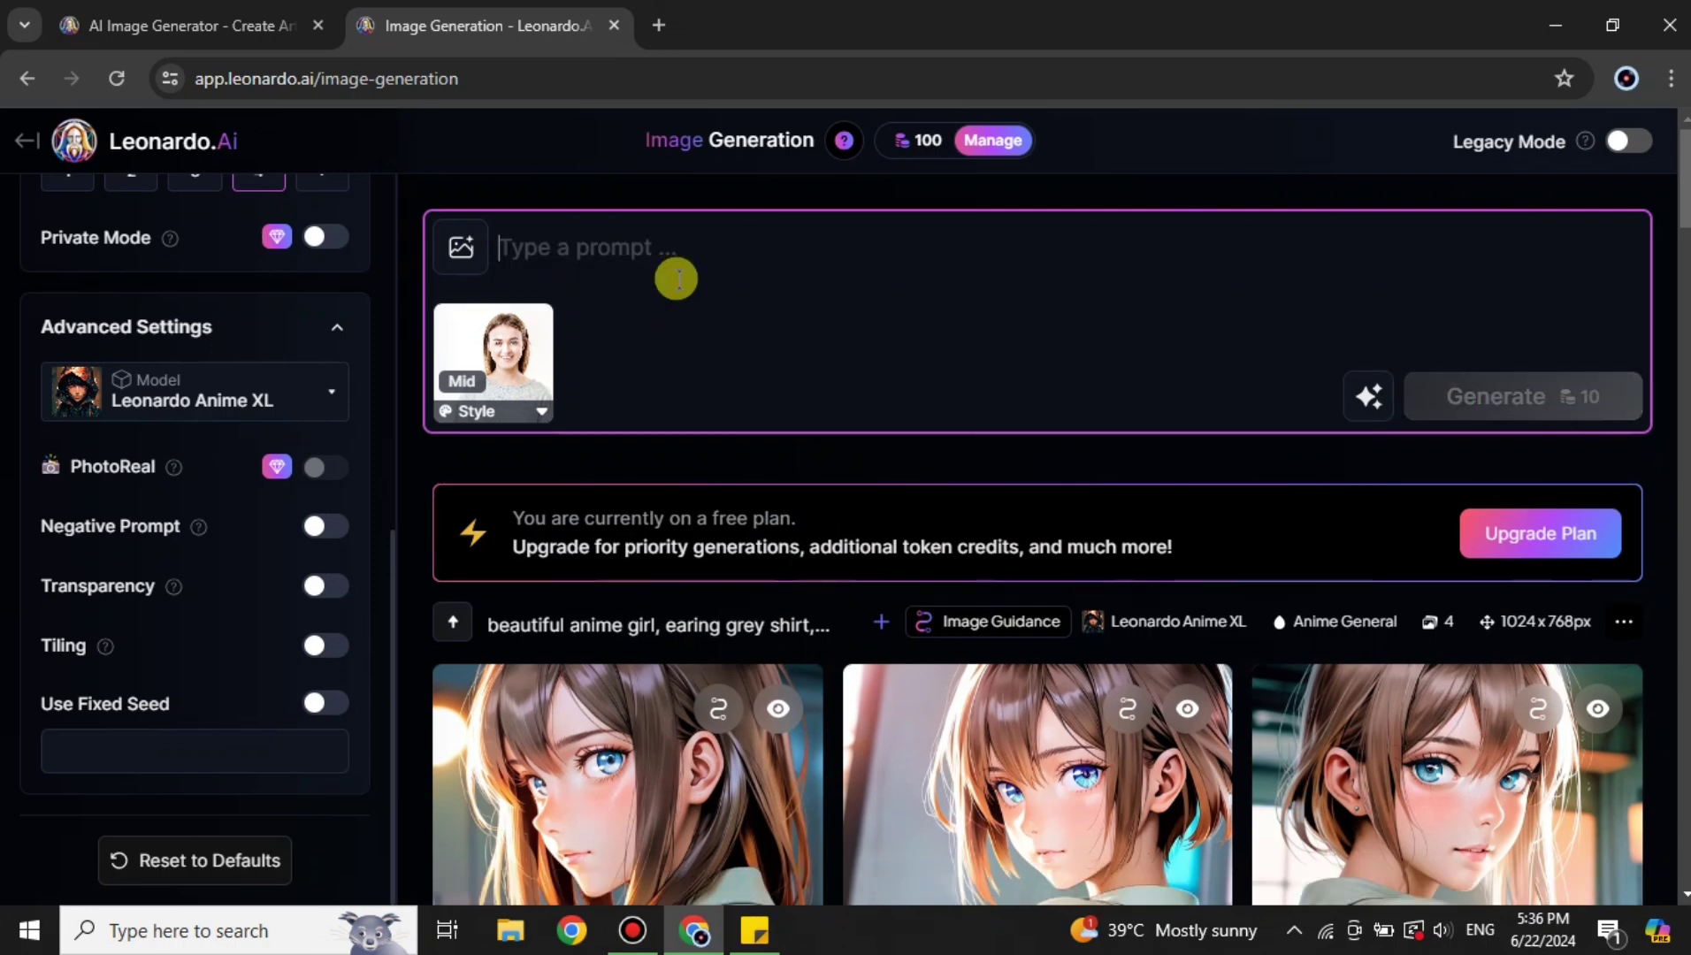
type("ani")
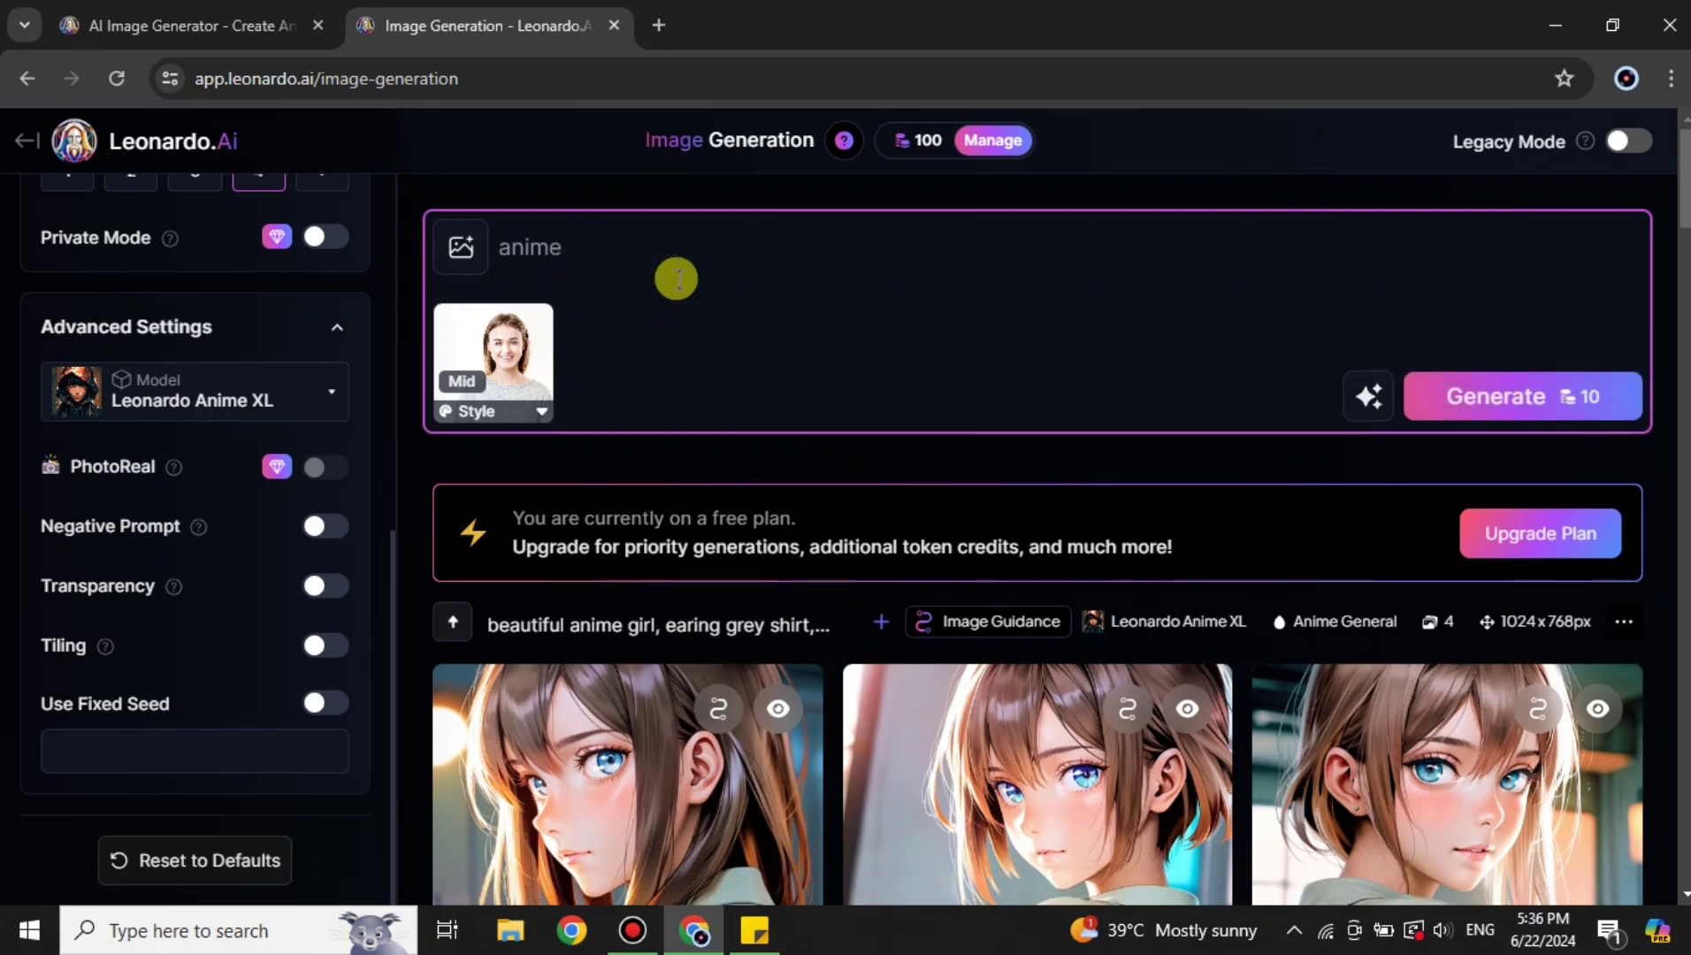
type("me")
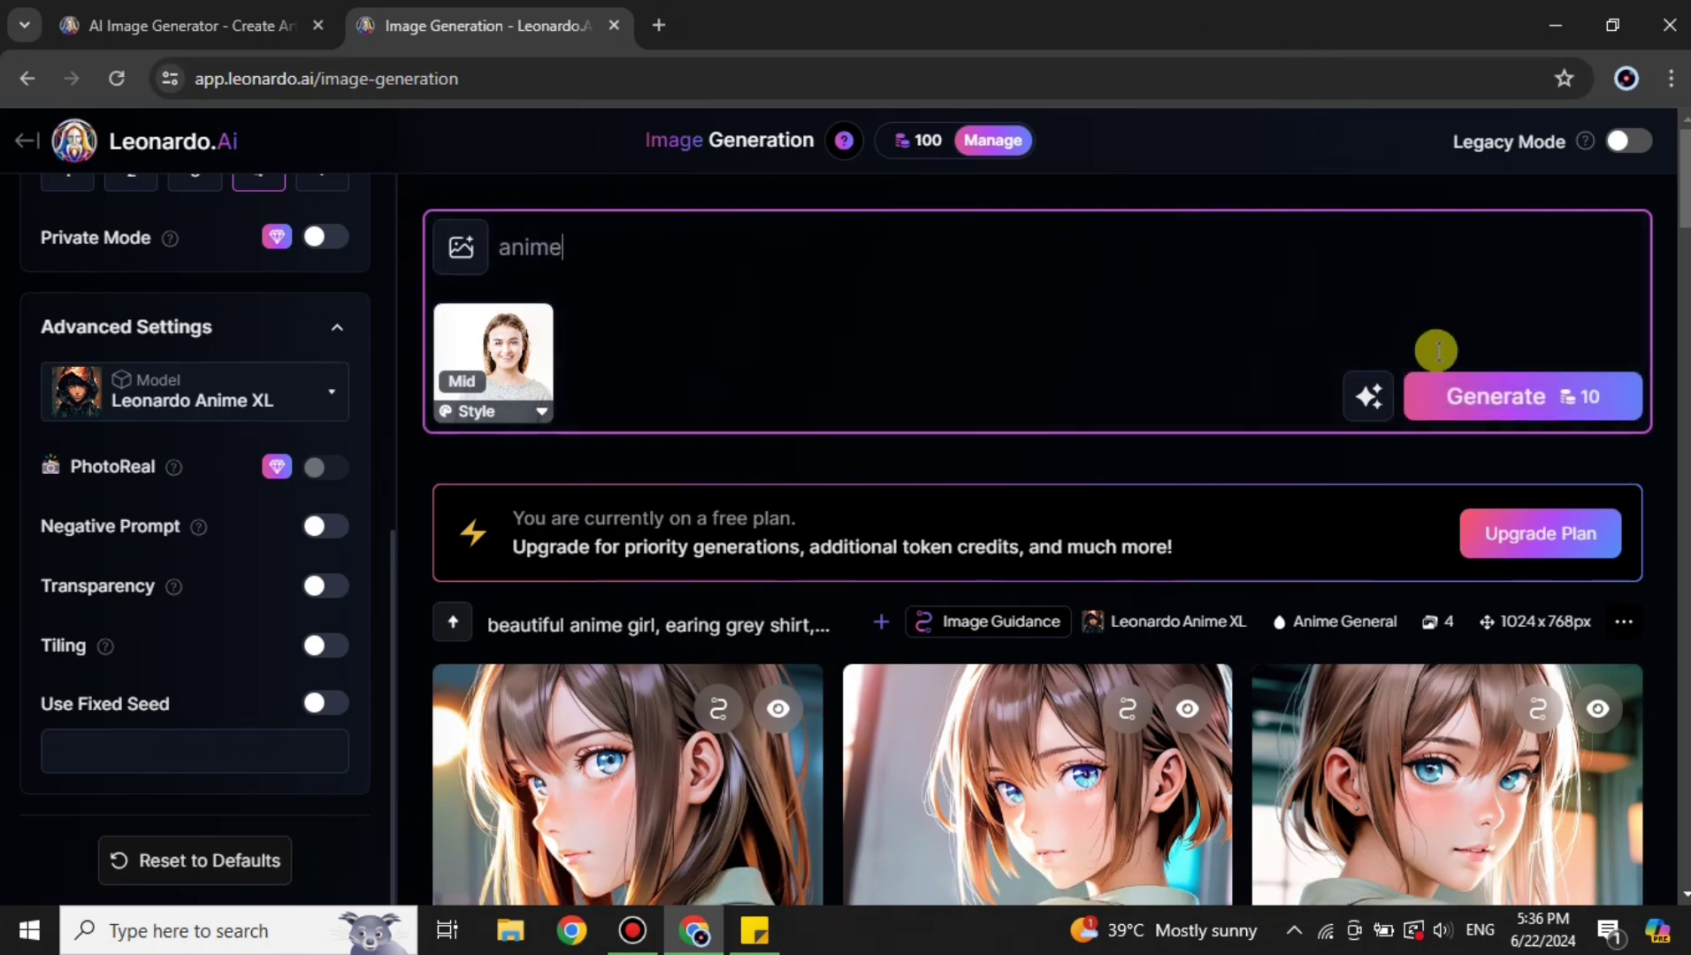
left_click(1528, 408)
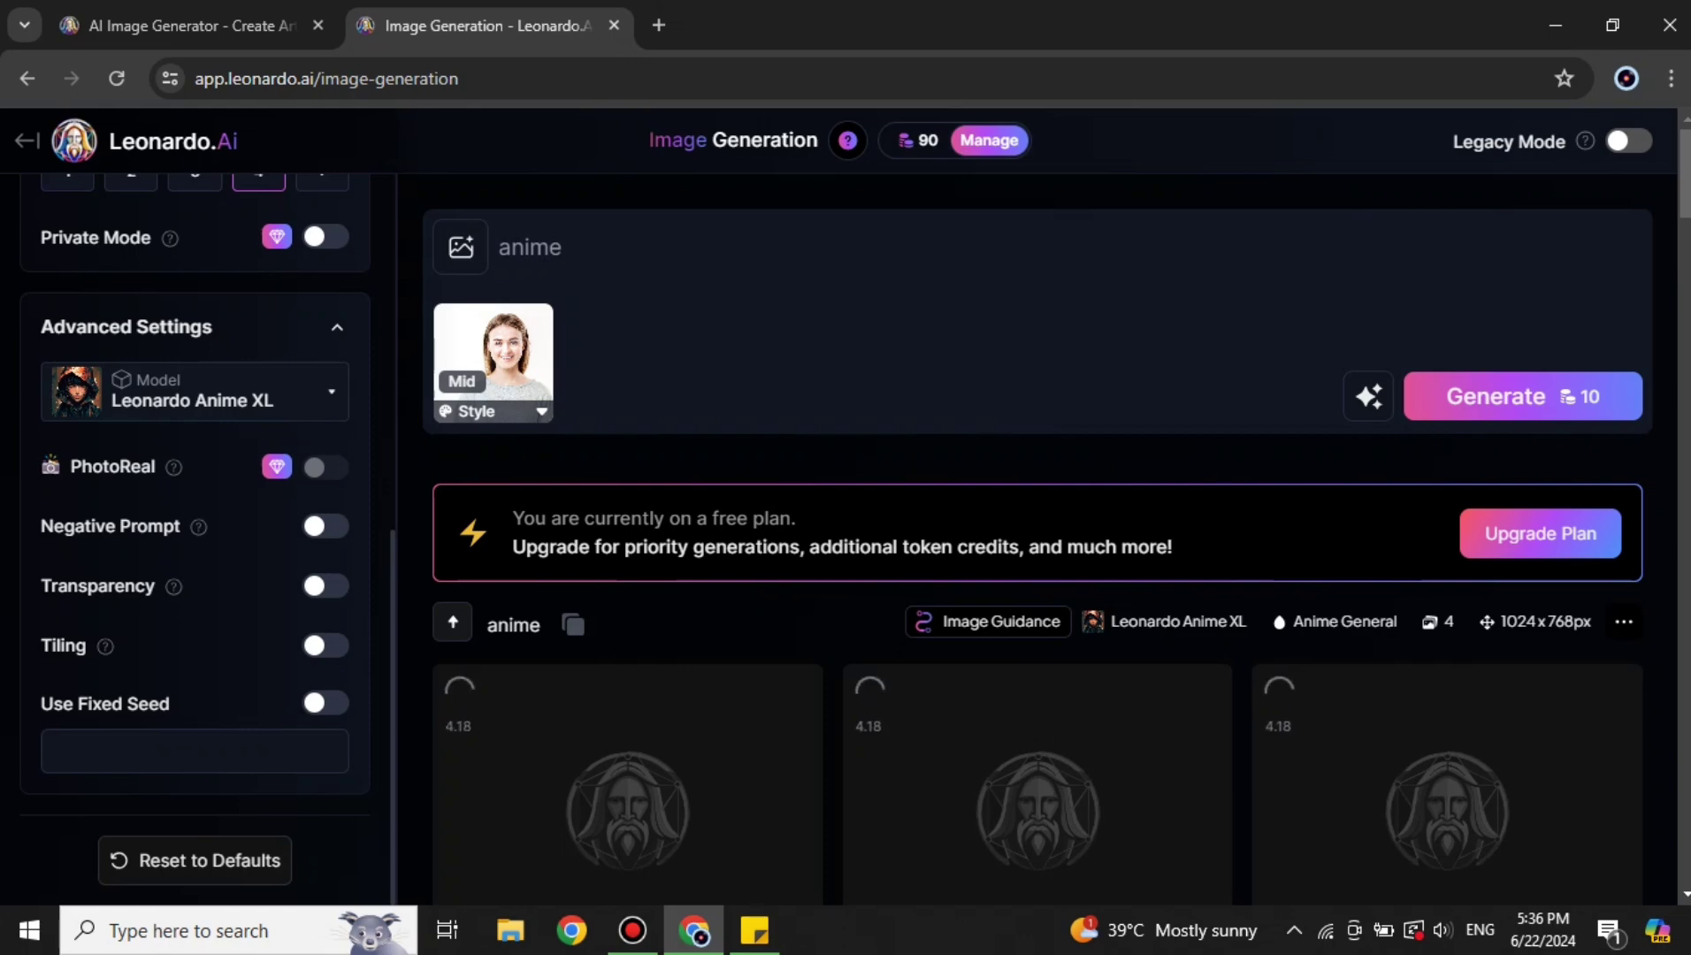
scroll(1200, 483, "down", 4)
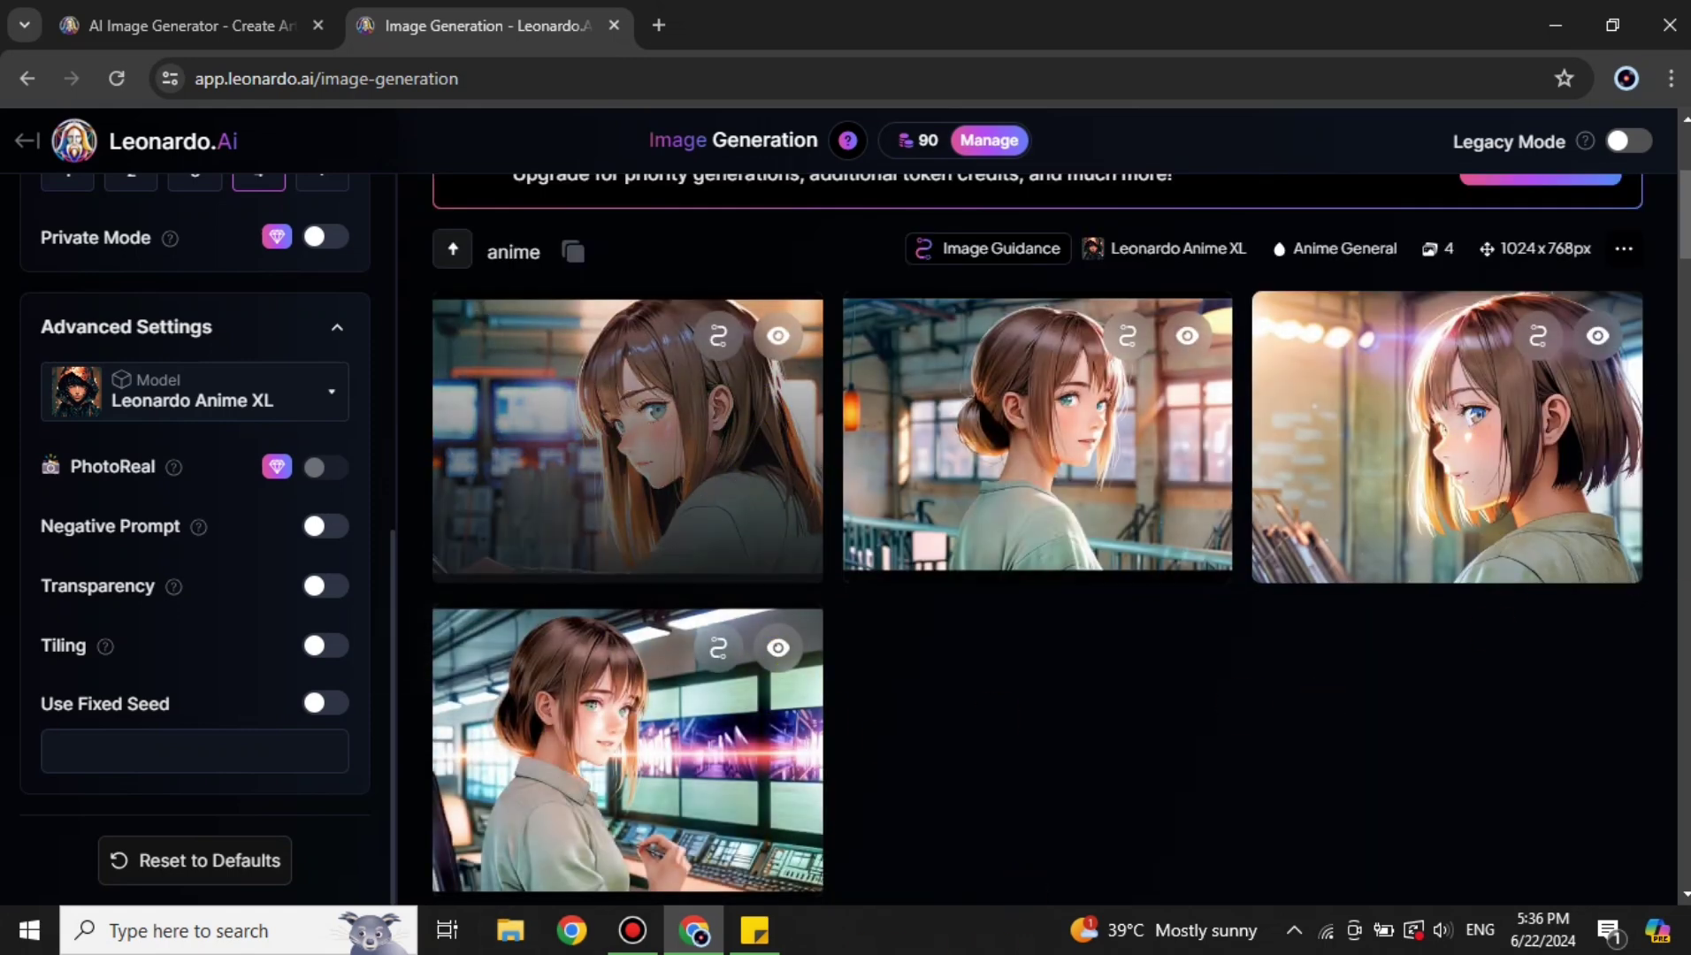
mouse_move(827, 642)
scroll(807, 637, "up", 4)
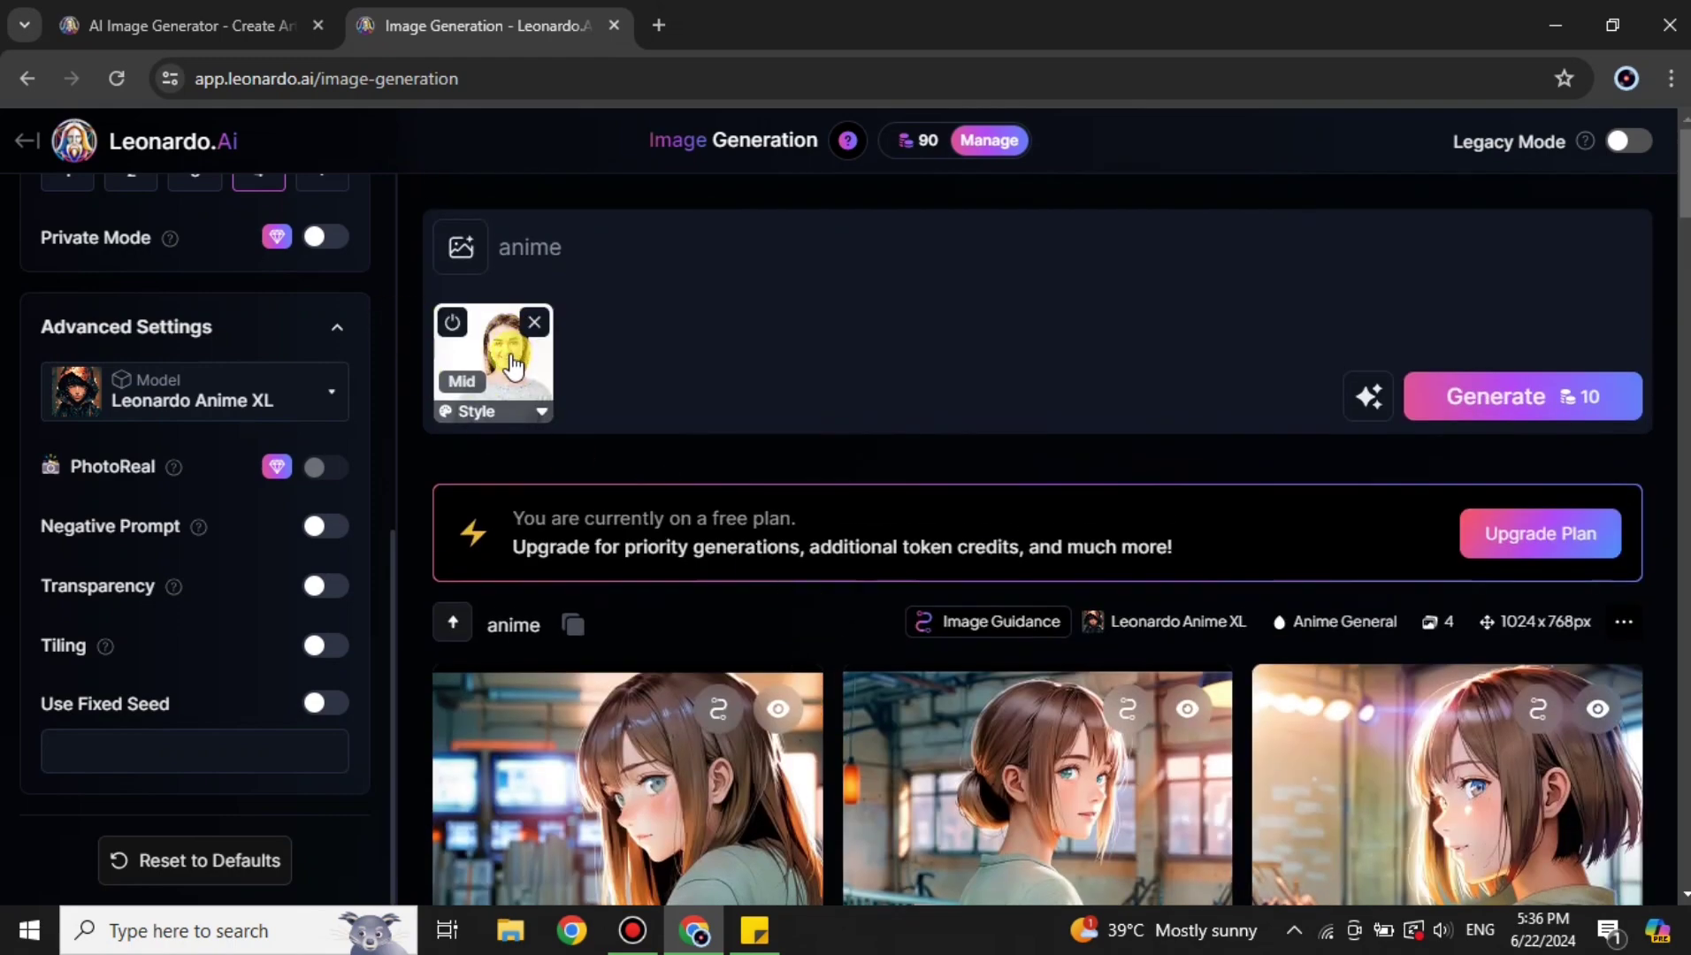
scroll(1048, 875, "down", 5)
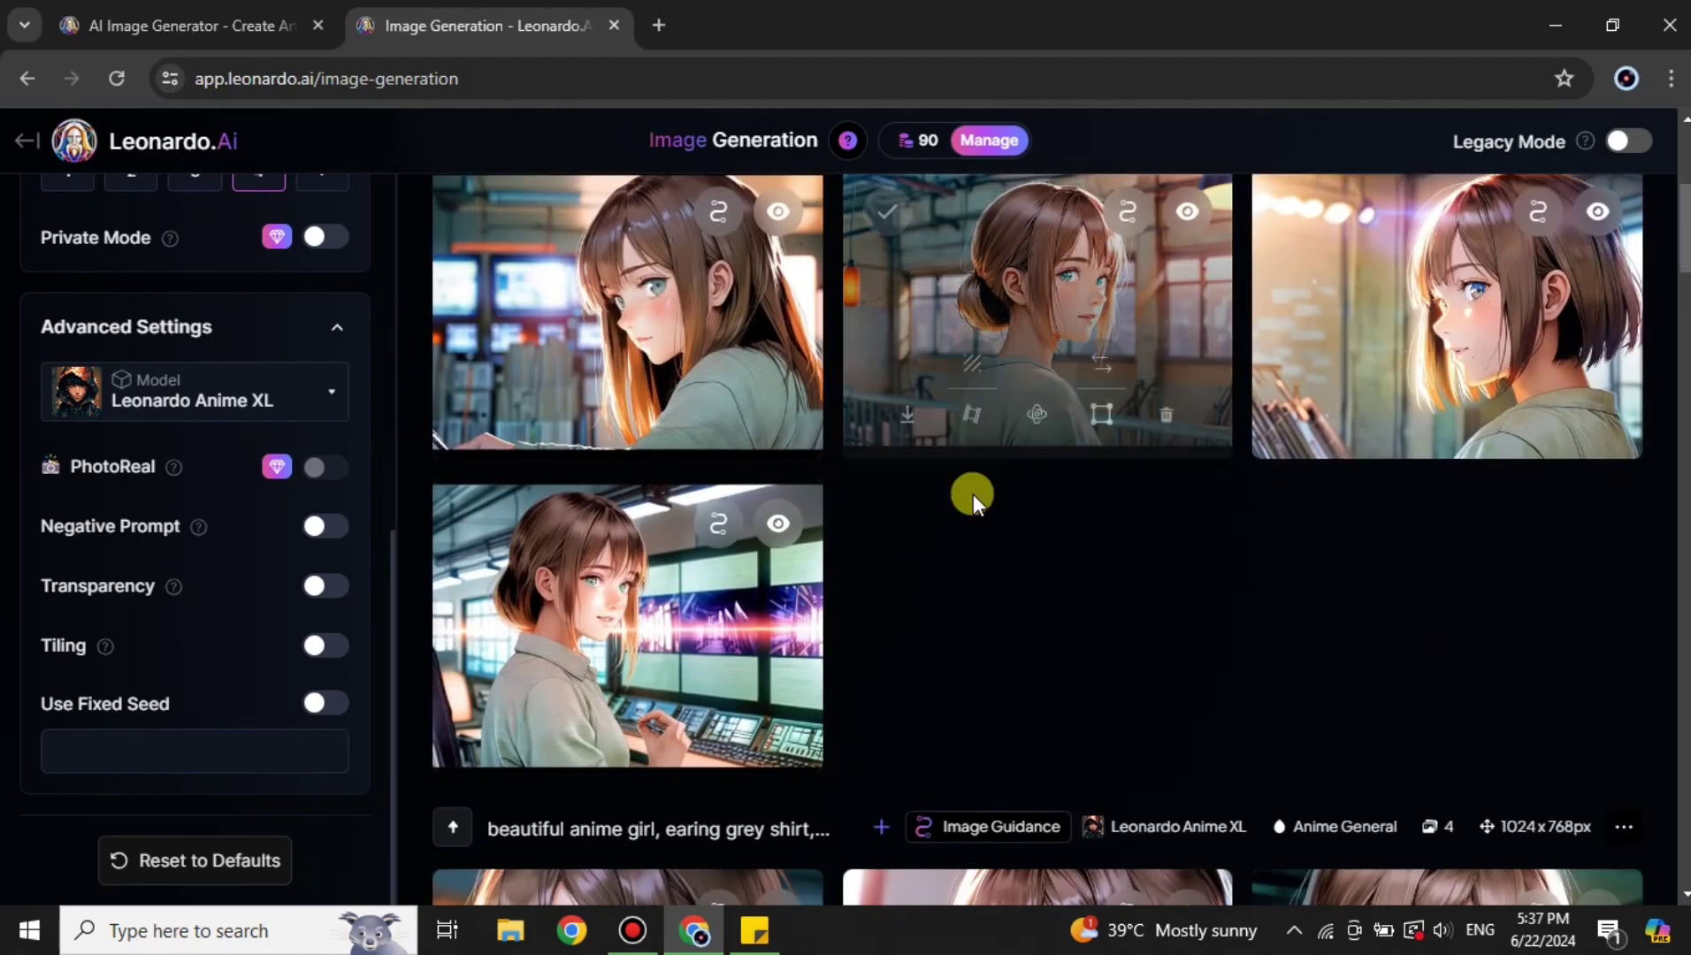